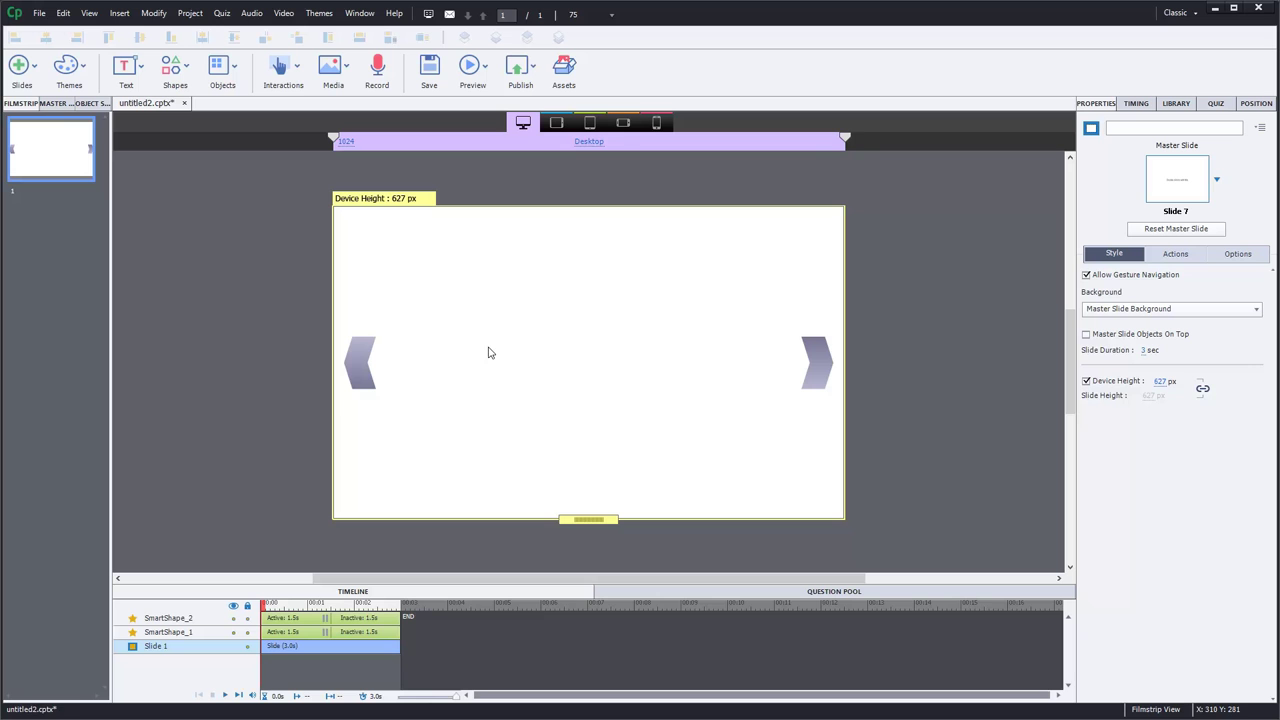
Examine the slide layout in the tablet and mobile portrait breakpoints, and return to the desktop view.
left_click(557, 122)
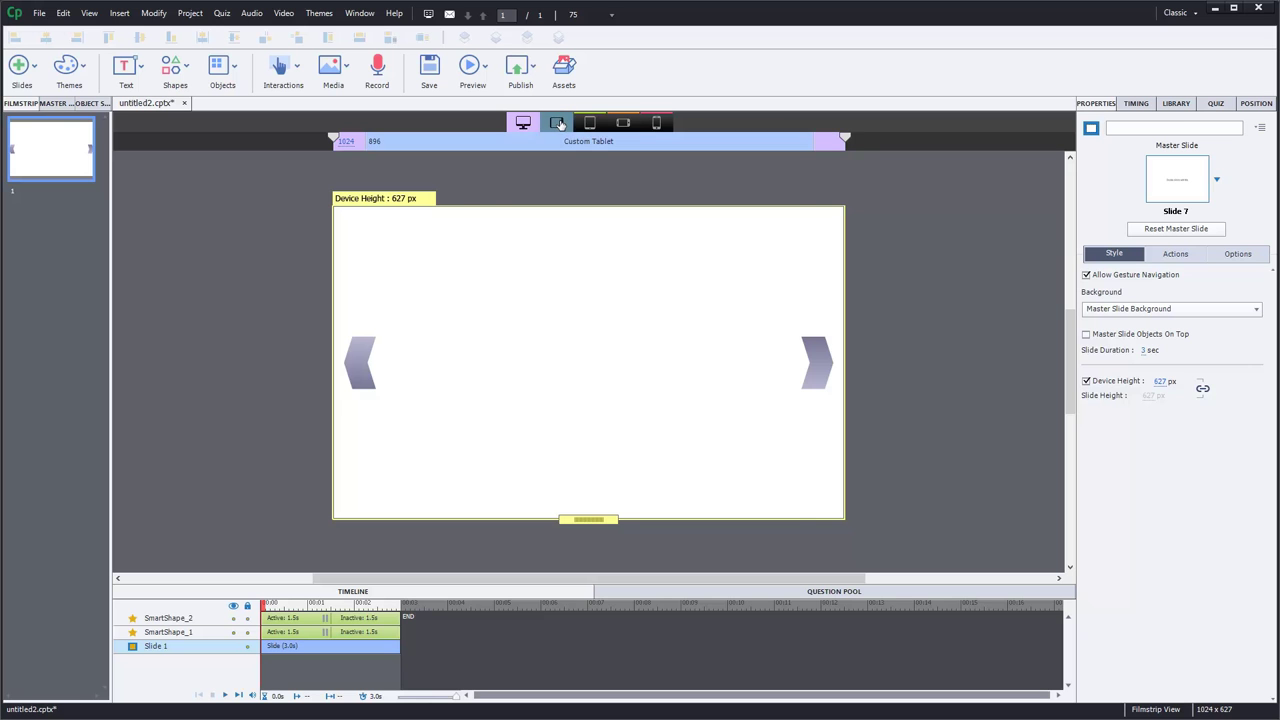
left_click(590, 122)
left_click(656, 122)
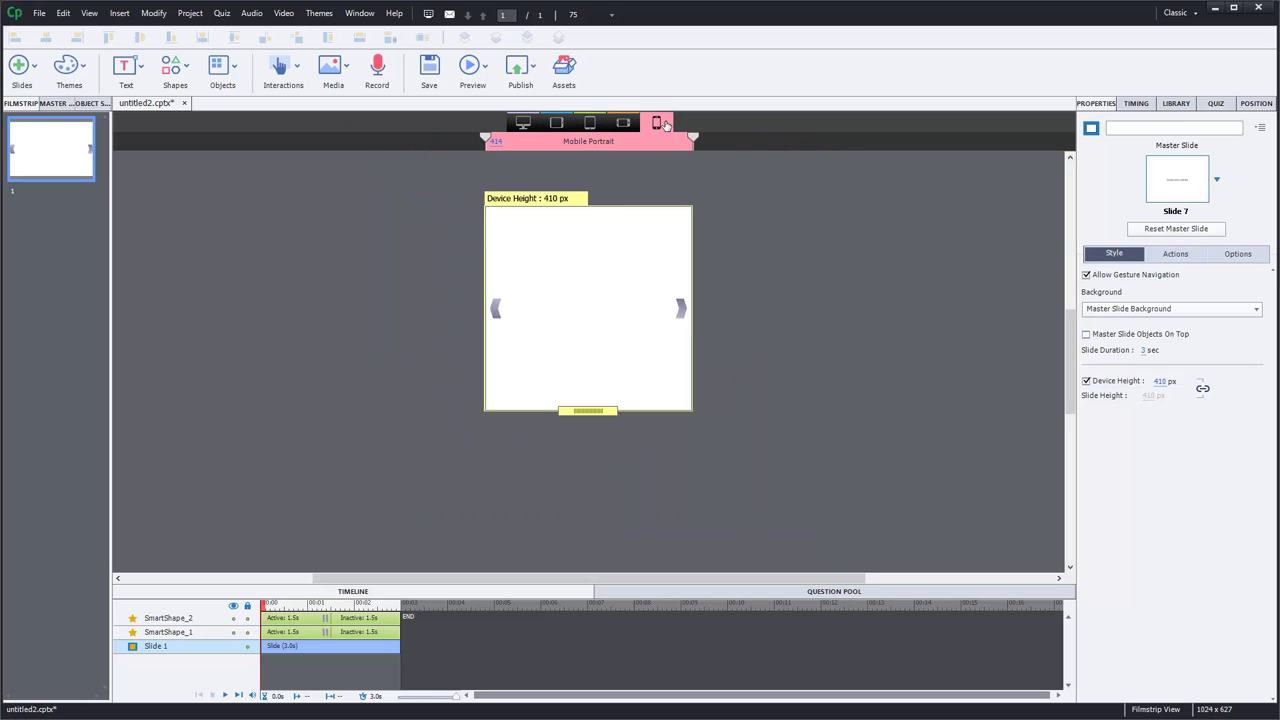
left_click(523, 122)
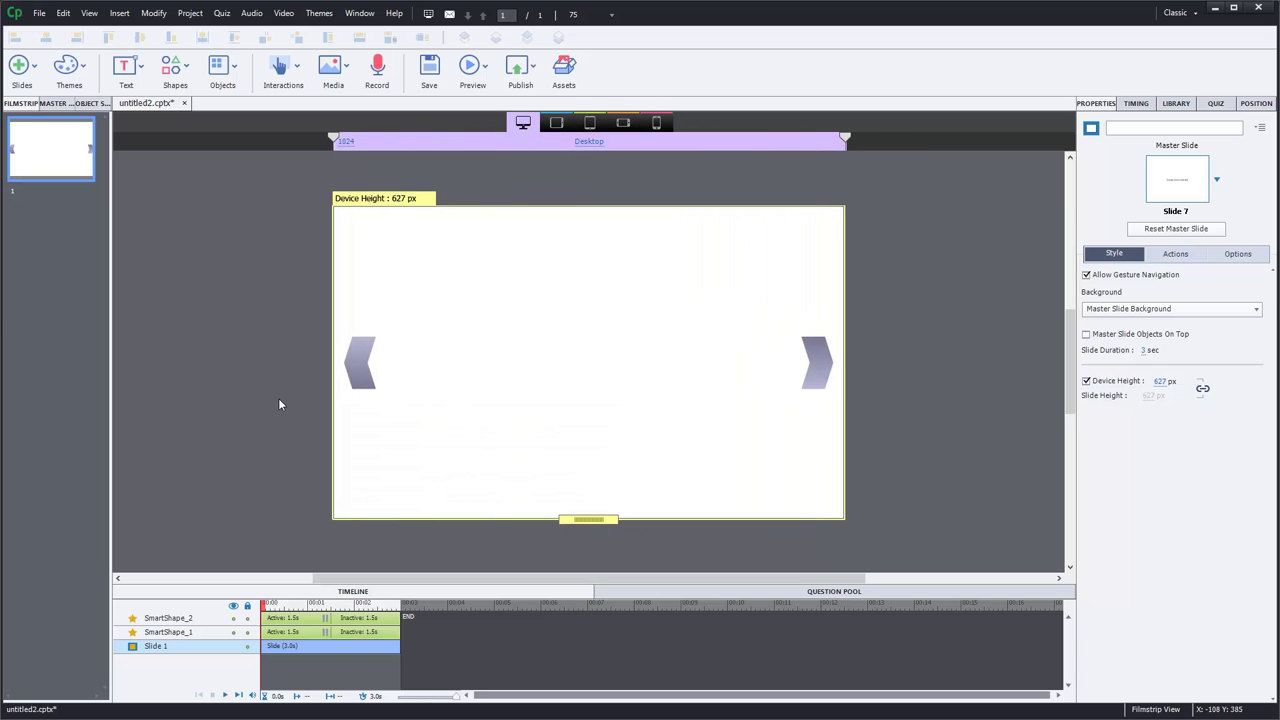
Set the width of both navigation arrows to 10% in their position properties.
left_click(370, 382)
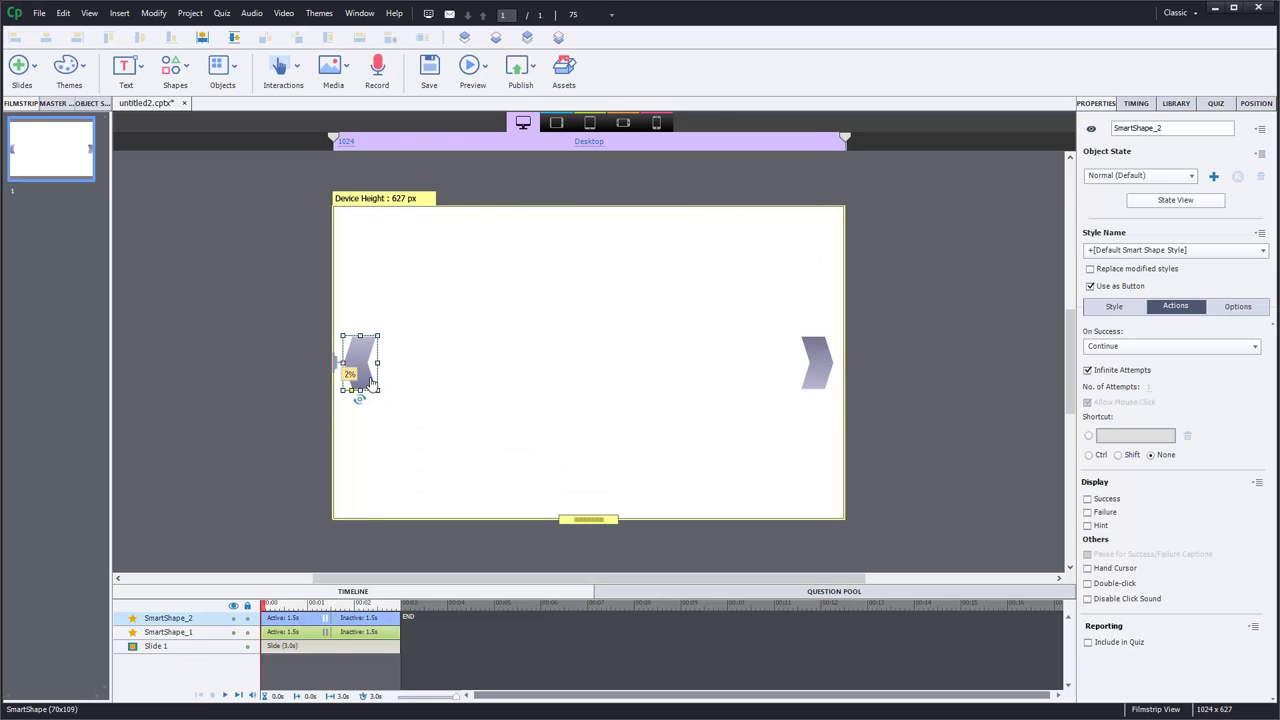
left_click(818, 365, "shift")
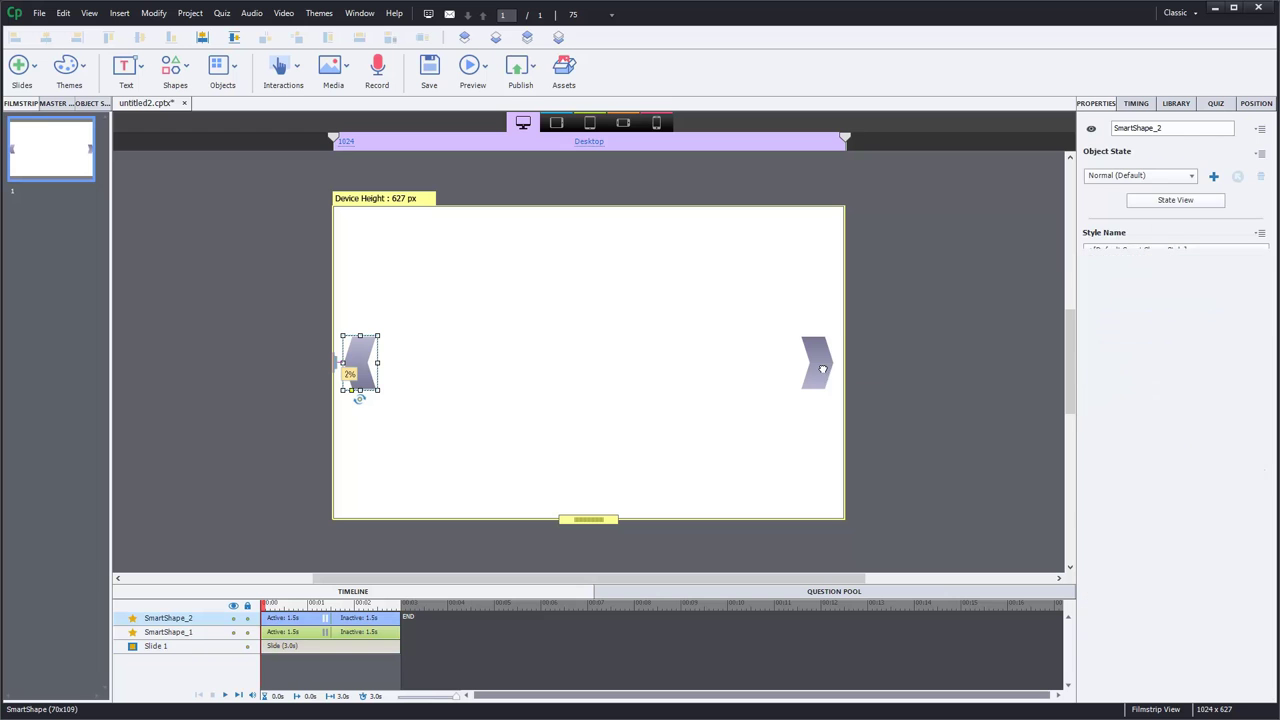
left_click(1254, 104)
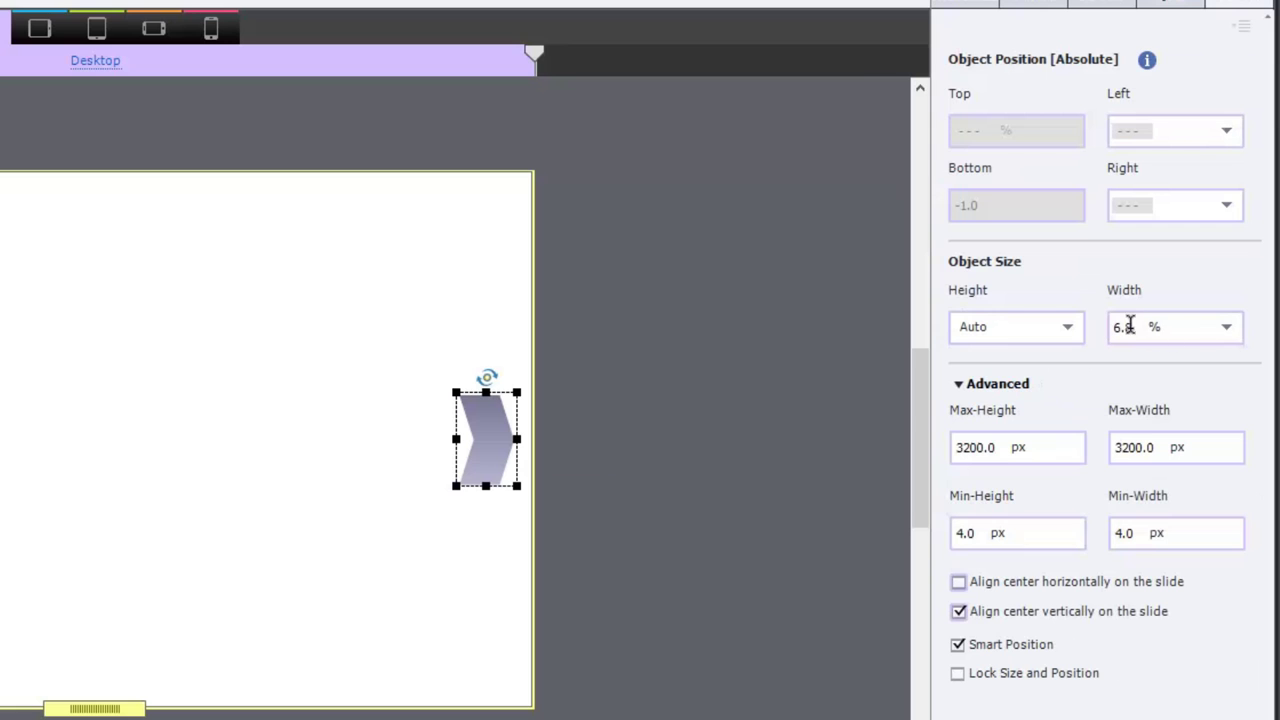
left_click(1120, 325)
type("10")
key("Return")
Switch the height of both arrows from Auto to percent and set it to 10%.
left_click(1068, 330)
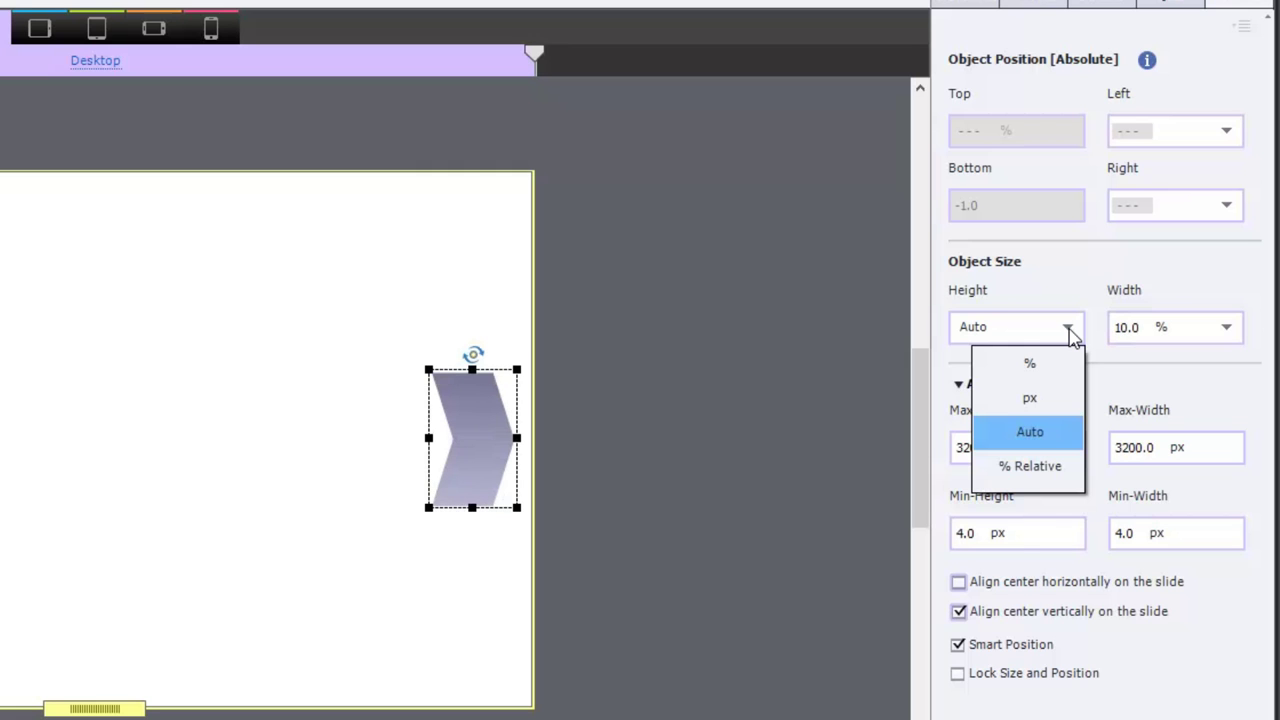
left_click(1050, 368)
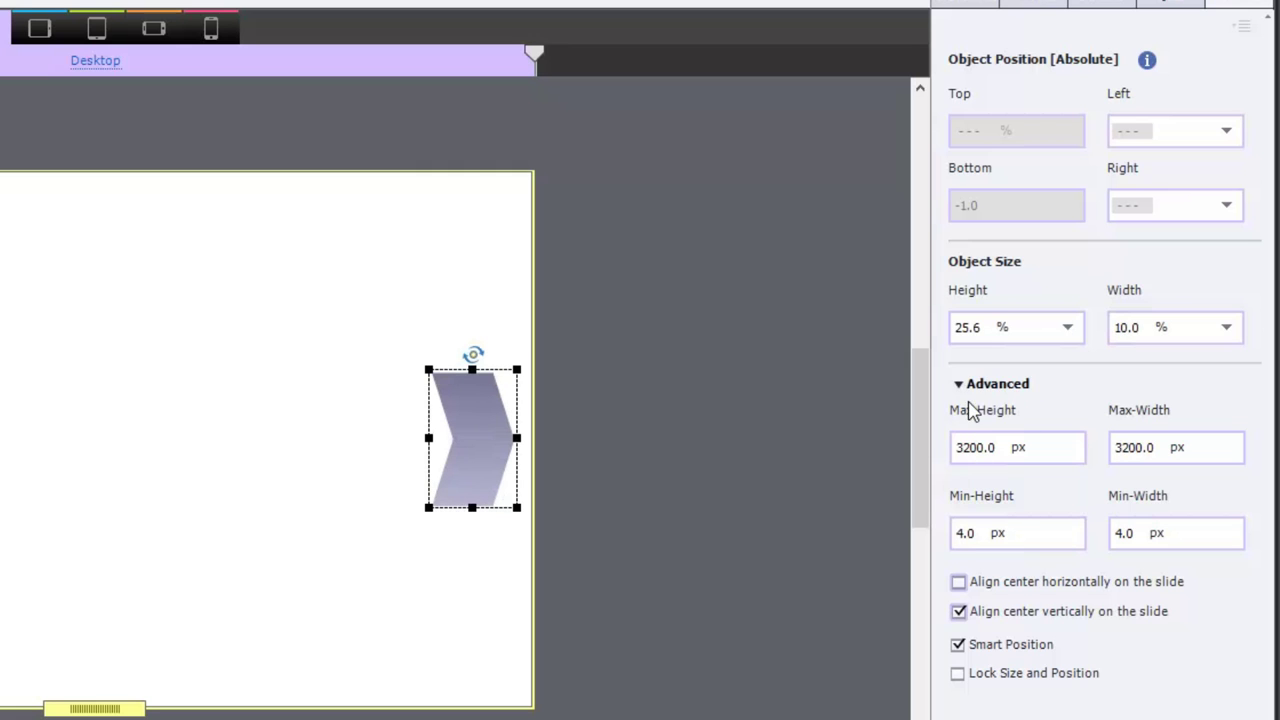
double_click(972, 328)
type("10")
key("Return")
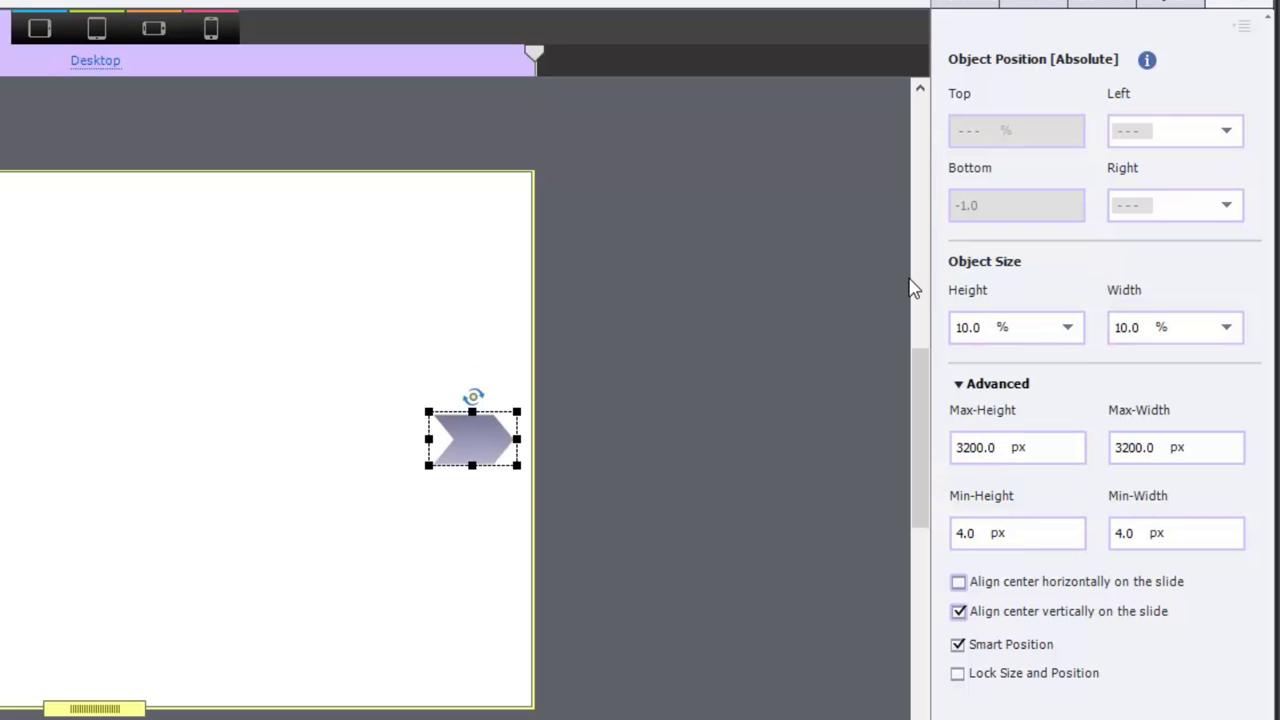
Increase the height of both arrows, trying 15% and settling on 18%.
left_click_drag(992, 328, 884, 319)
type("15")
key("Return")
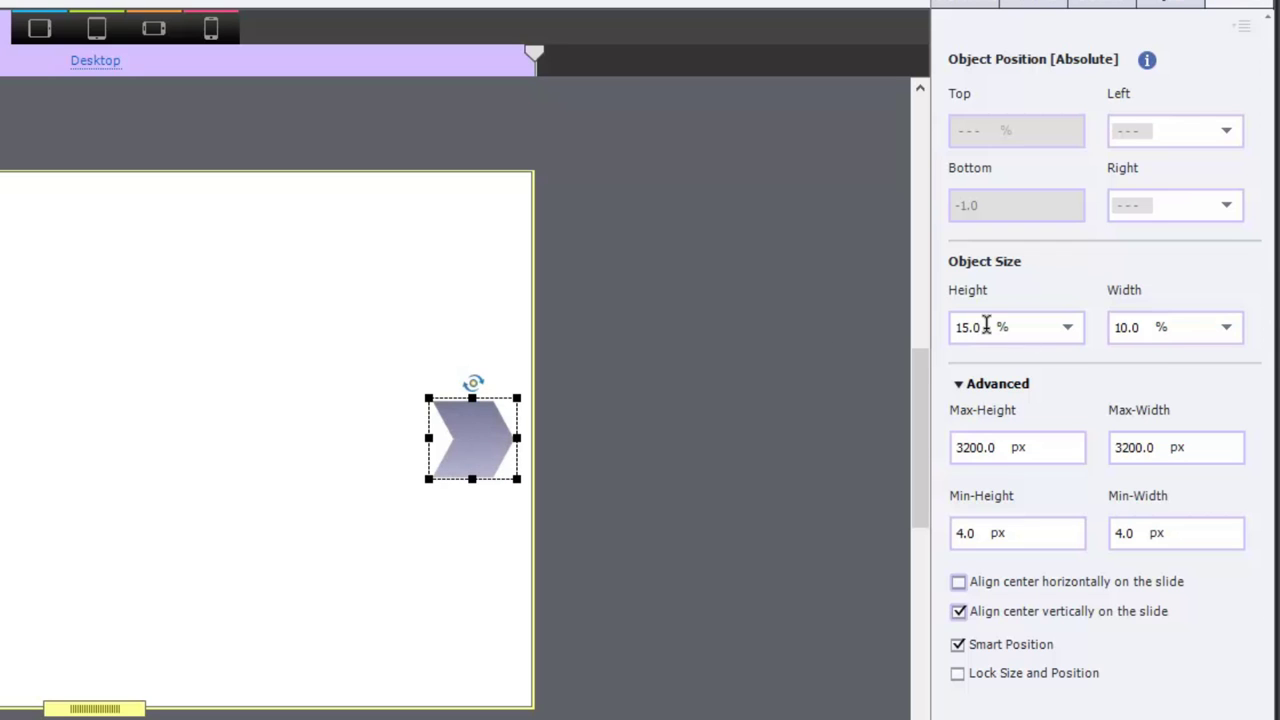
left_click_drag(977, 327, 838, 343)
type("18")
key("Return")
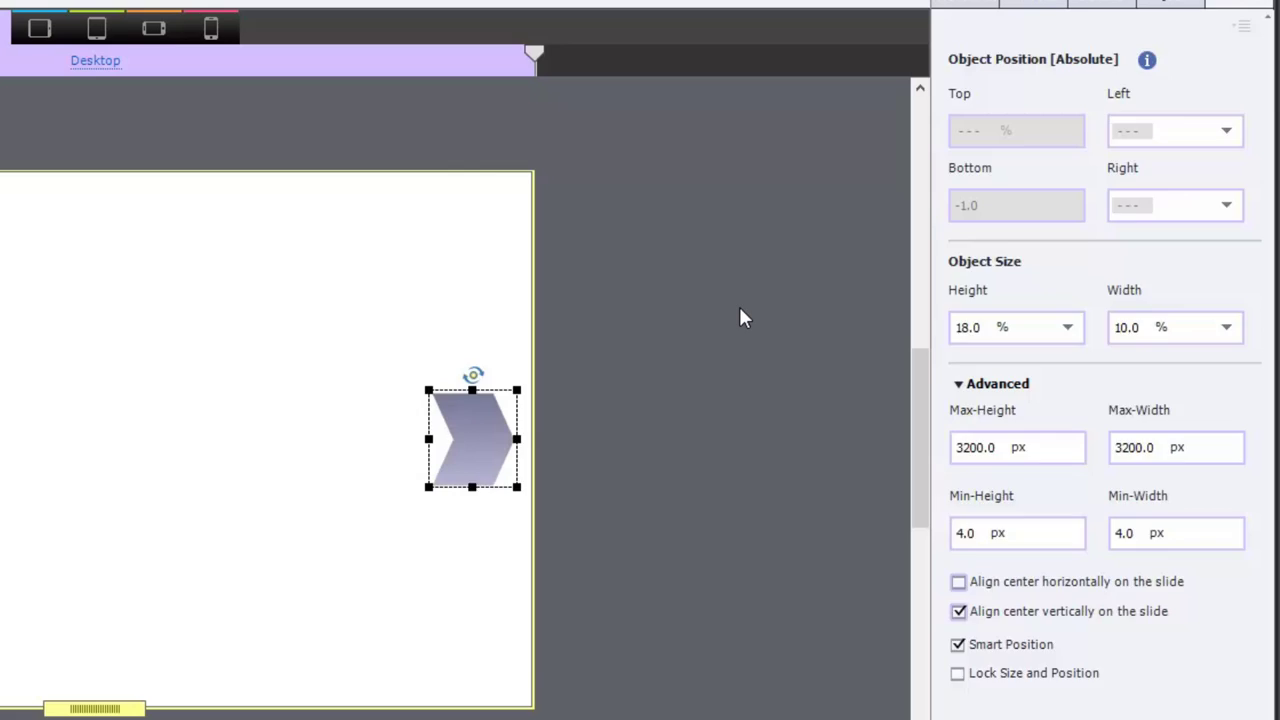
left_click(740, 315)
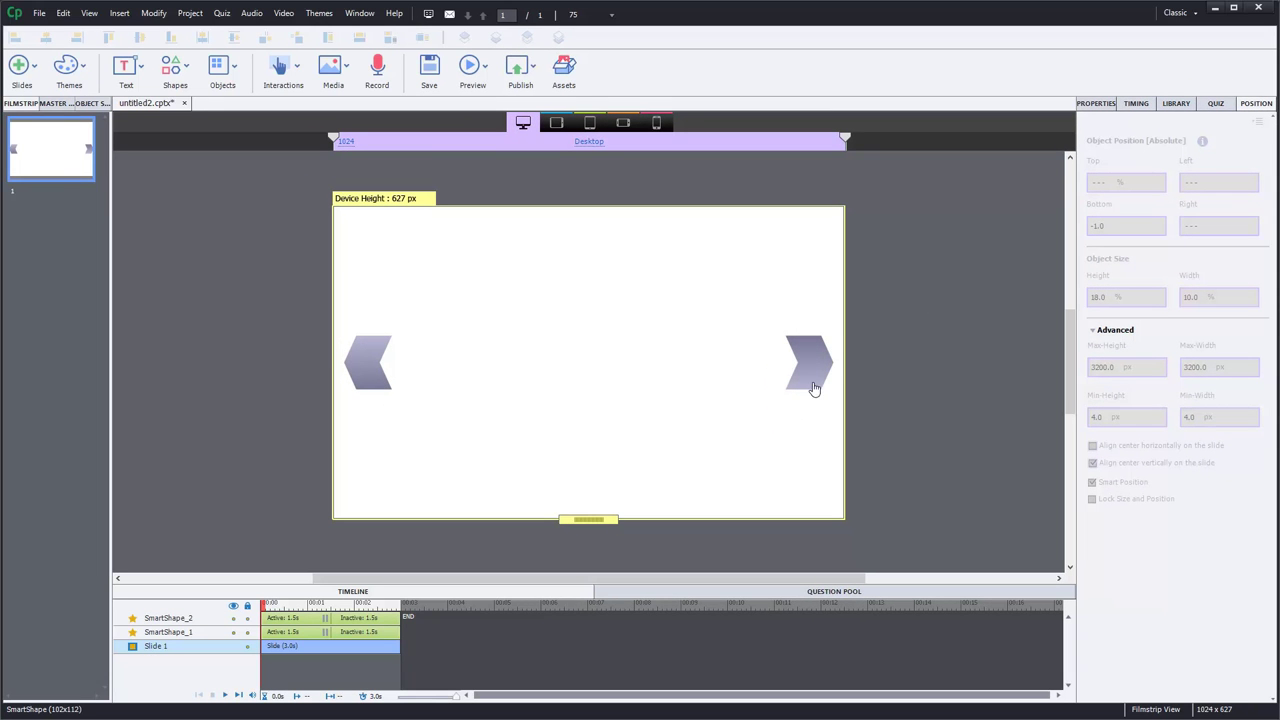
left_click(812, 370)
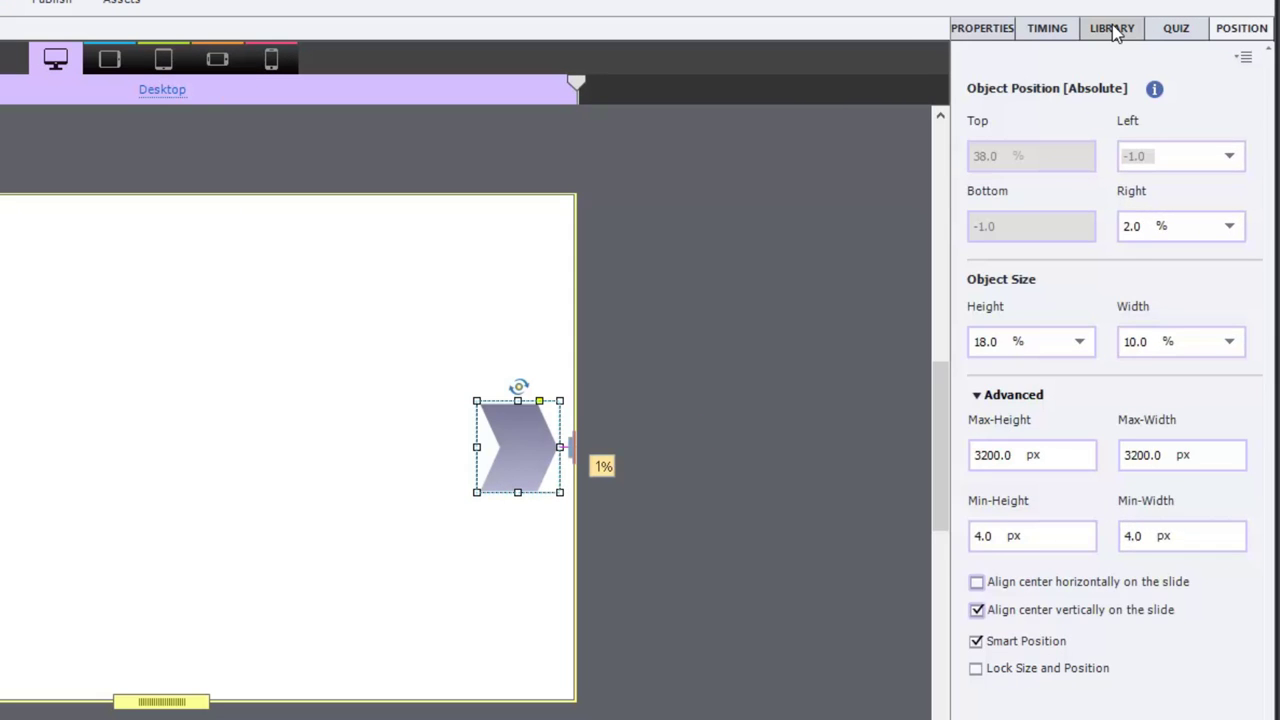
Import D5HWB2B7LO.jpg, J1PSR7BF26.jpg and RQ2Z75PQIN.jpg from the Desktop into the project library.
left_click(1115, 30)
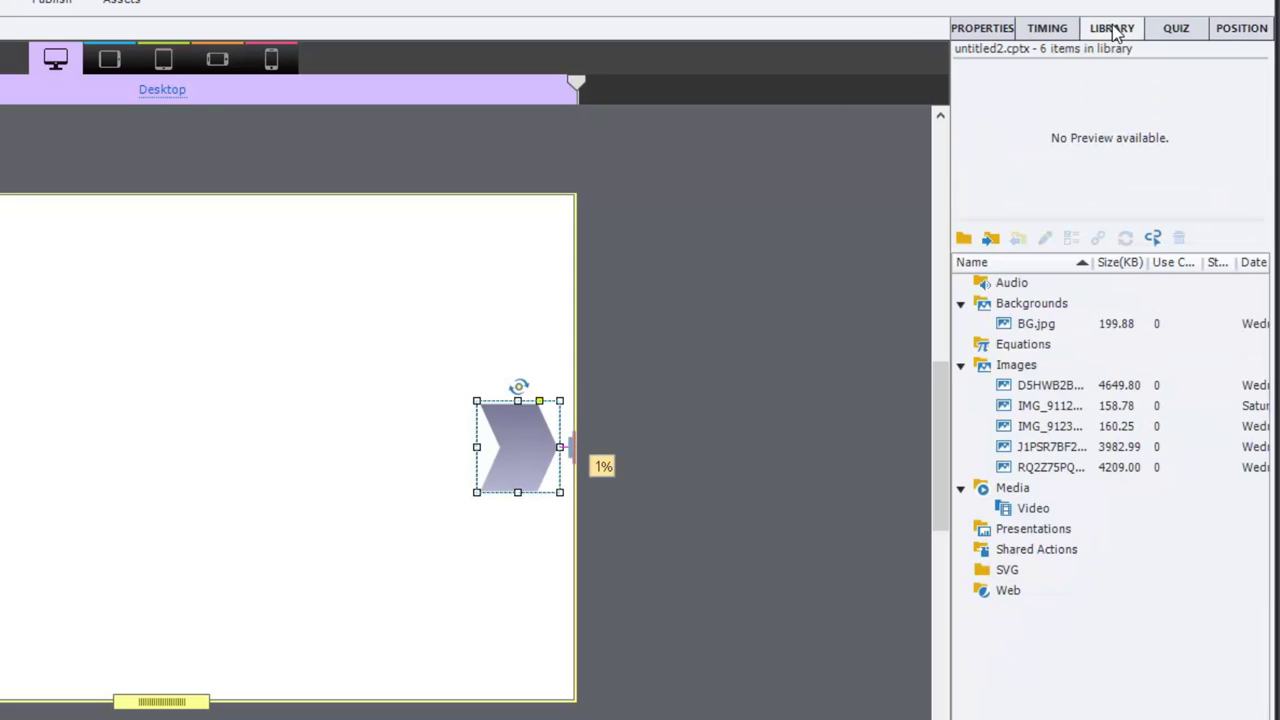
left_click(990, 239)
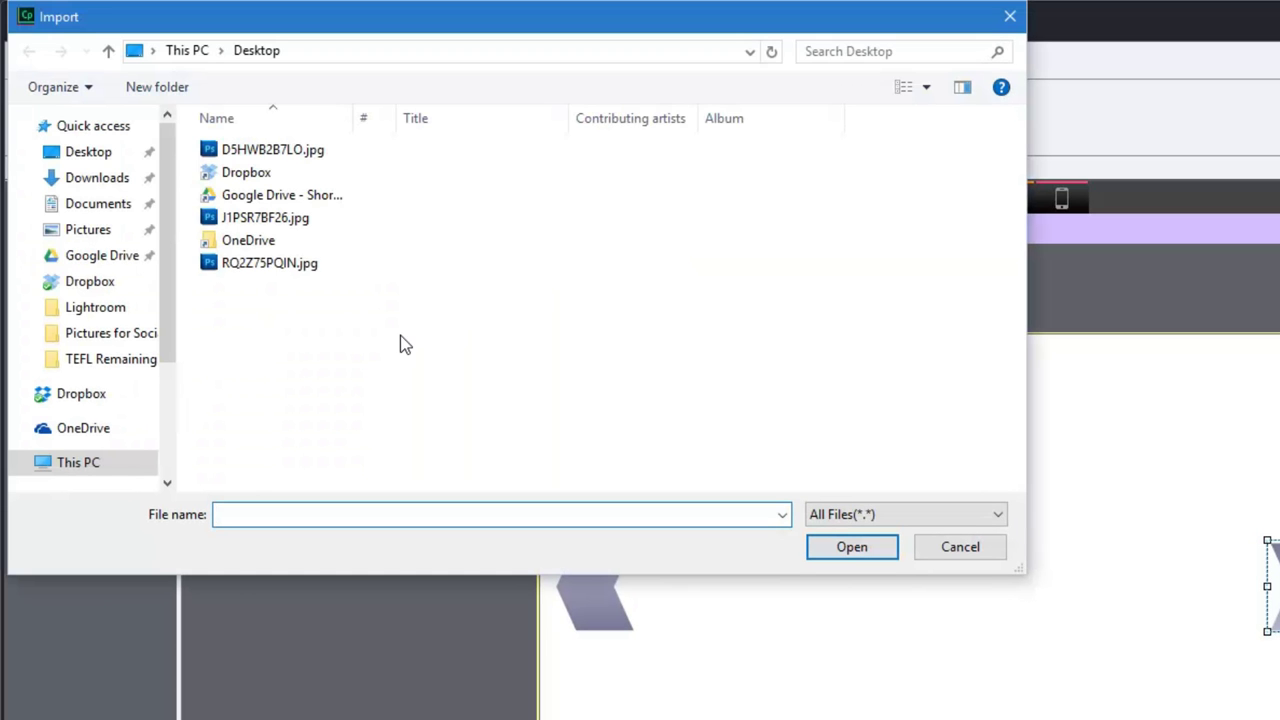
left_click(298, 263)
left_click(298, 220, "ctrl")
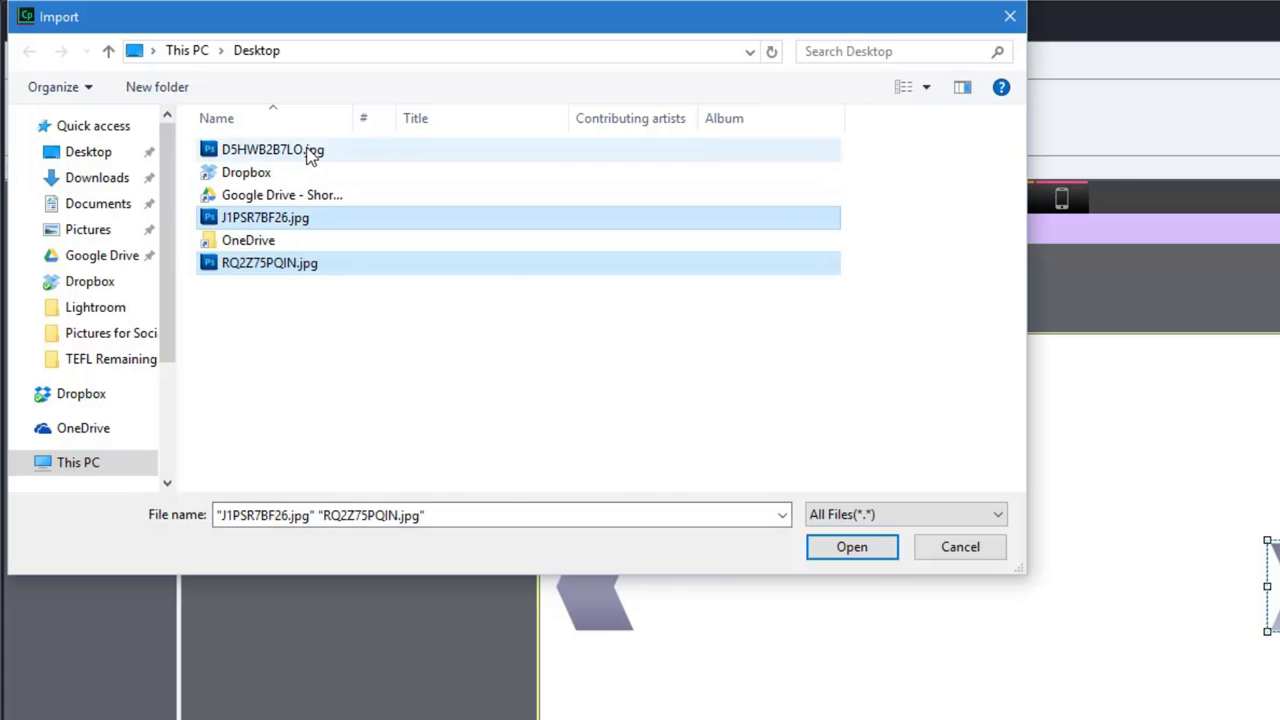
left_click(312, 150, "ctrl")
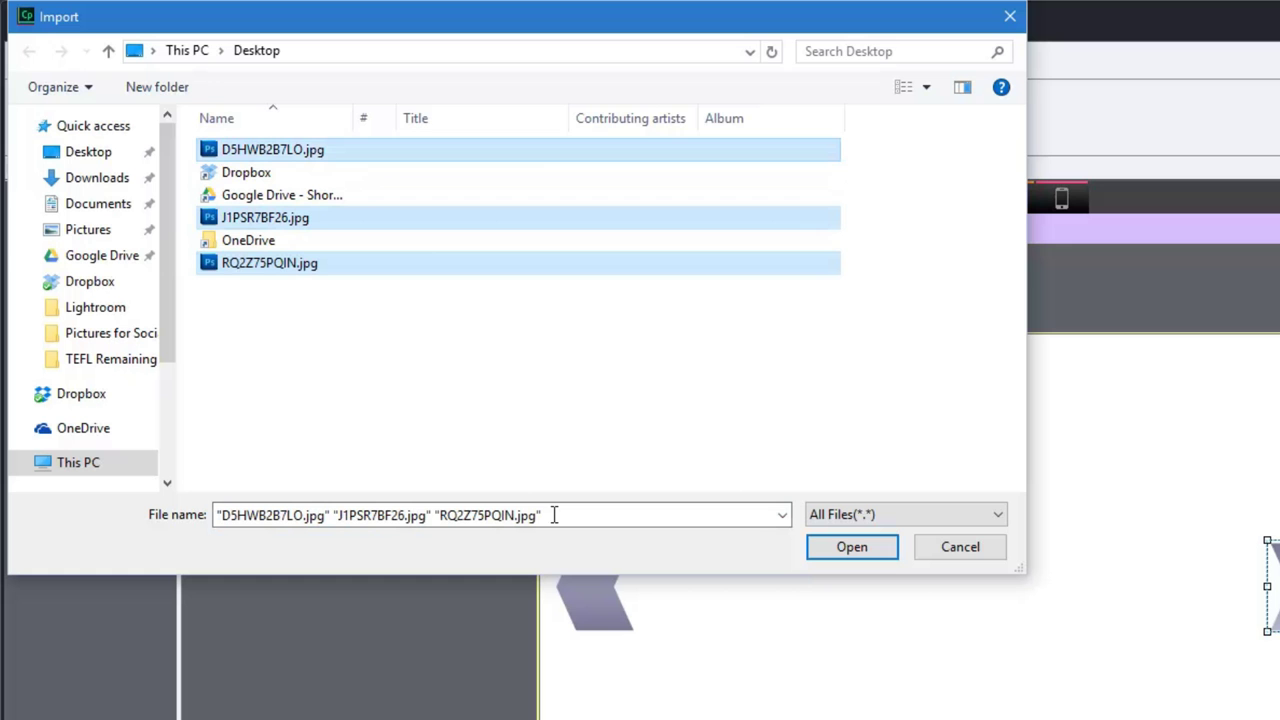
left_click(860, 546)
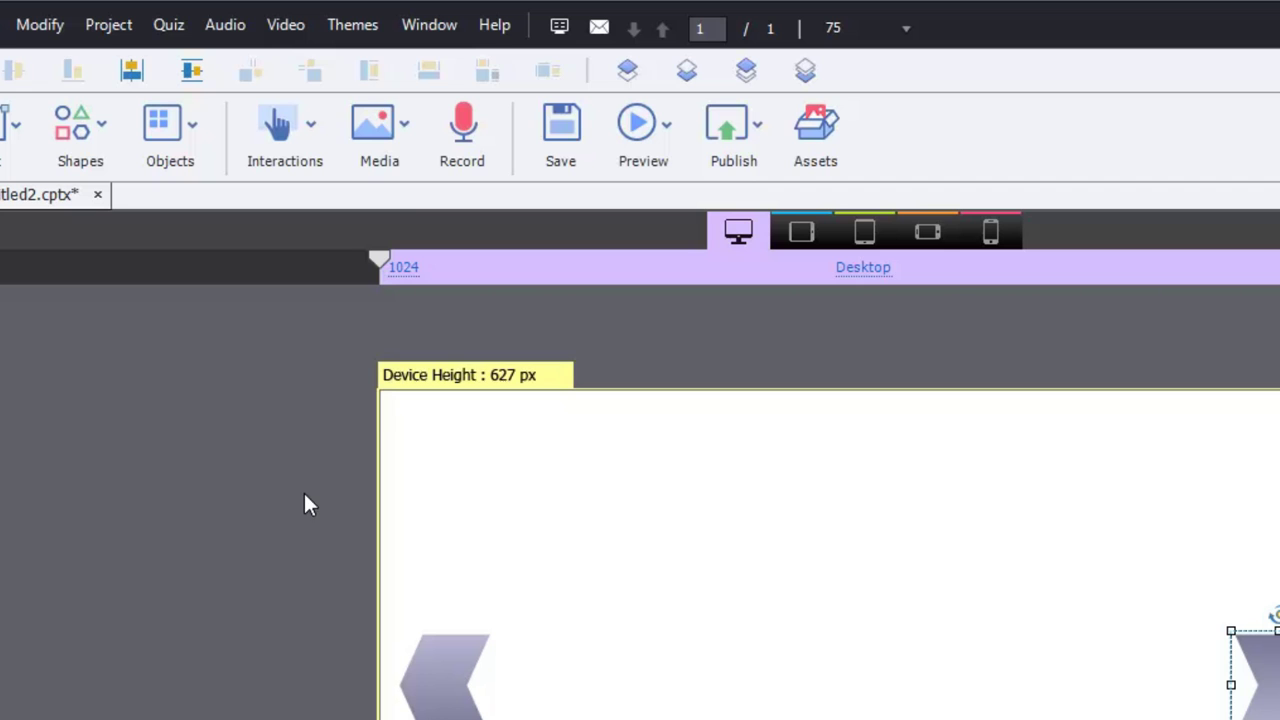
Insert the full-body thumbs-up pose of the Casual man in the black shirt and place it beside the back arrow, about 13% from the slide's left edge.
left_click(406, 130)
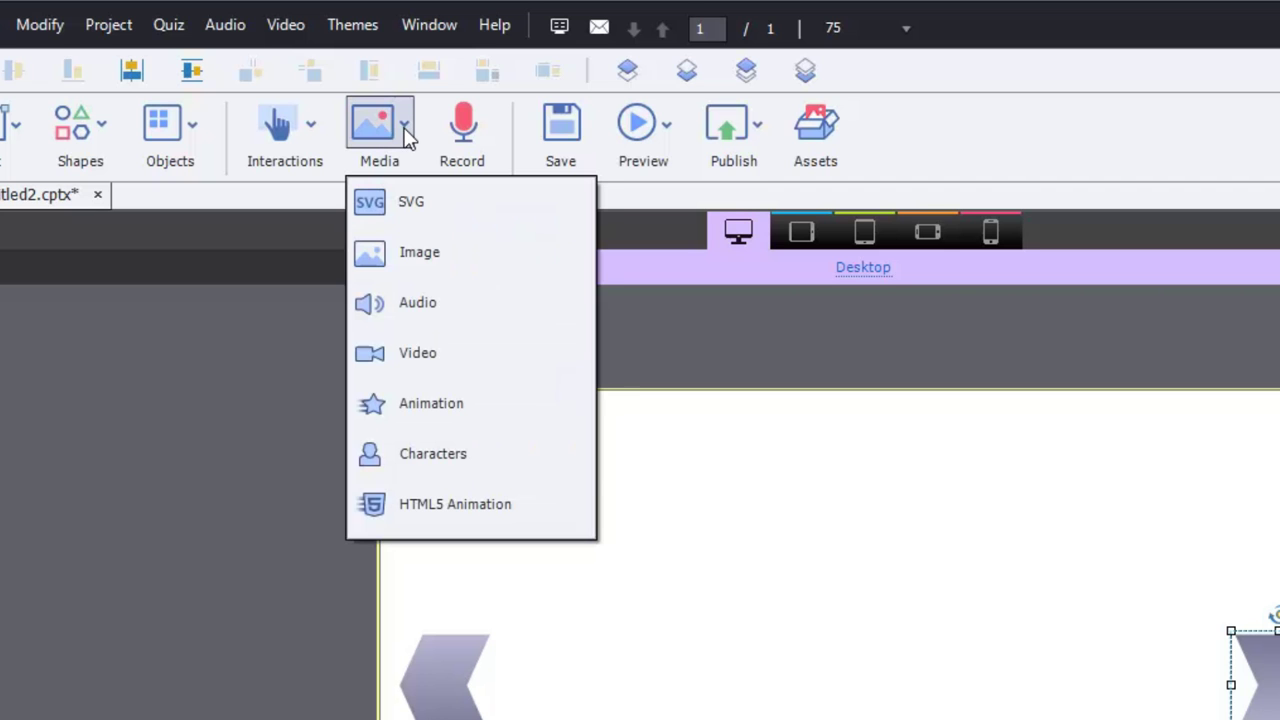
left_click(434, 453)
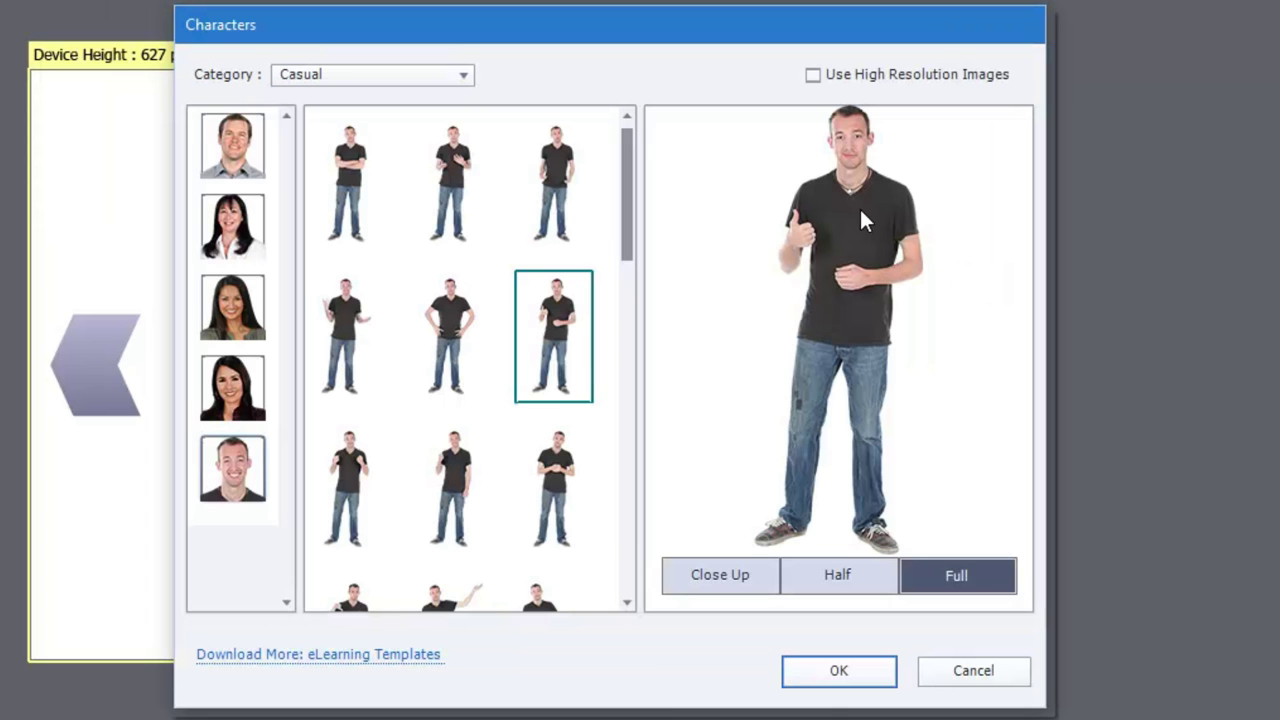
left_click(837, 676)
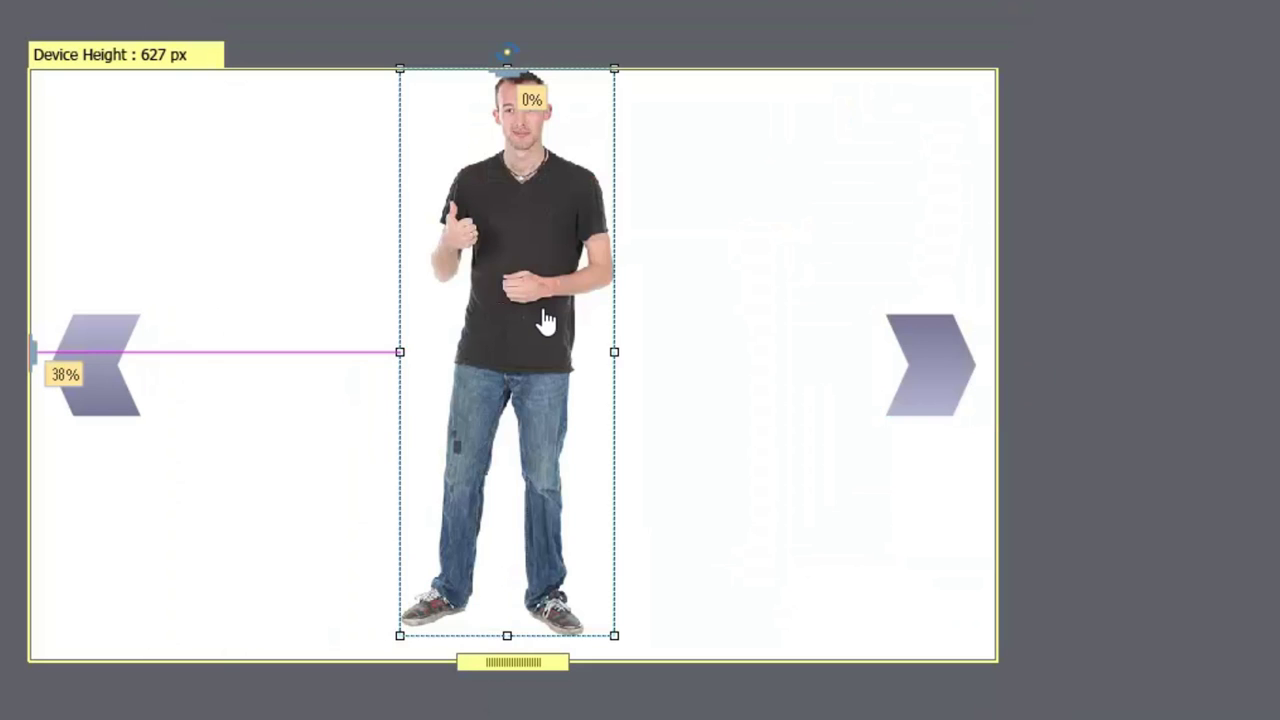
left_click_drag(543, 320, 298, 324)
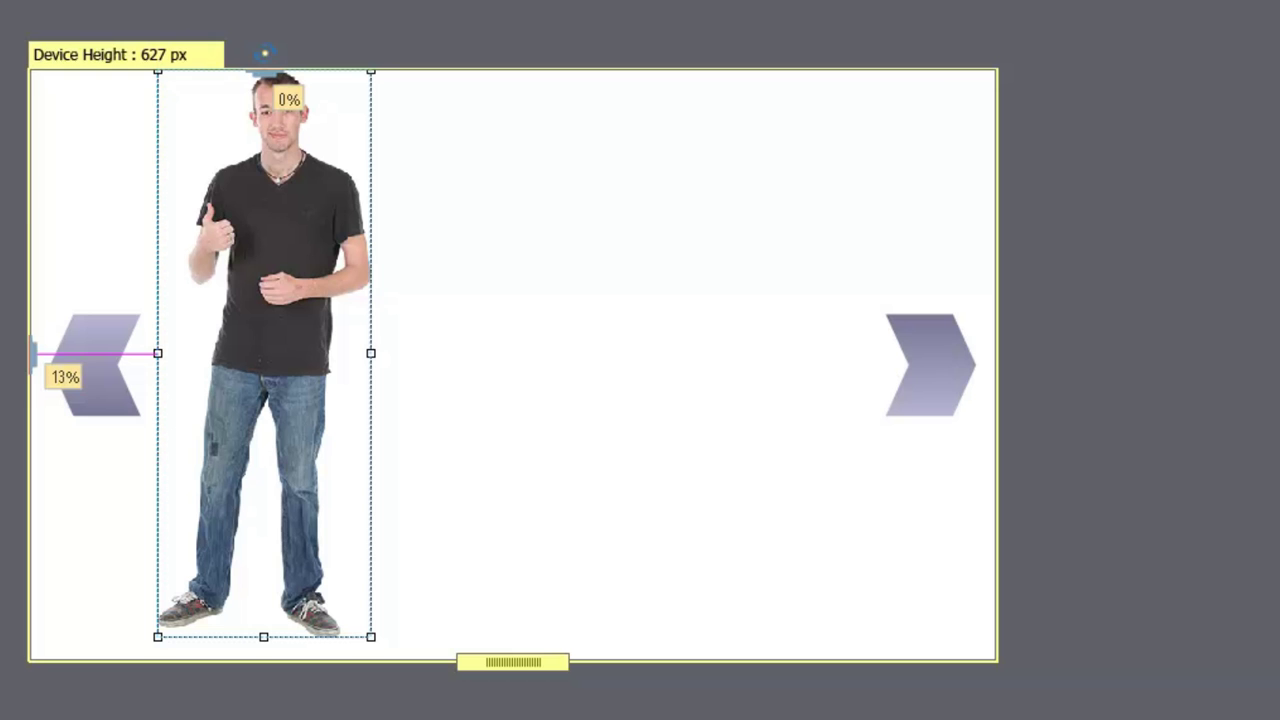
Insert the same character's full-body pose with one hand on the chest and place it near the forward arrow.
left_click(100, 153)
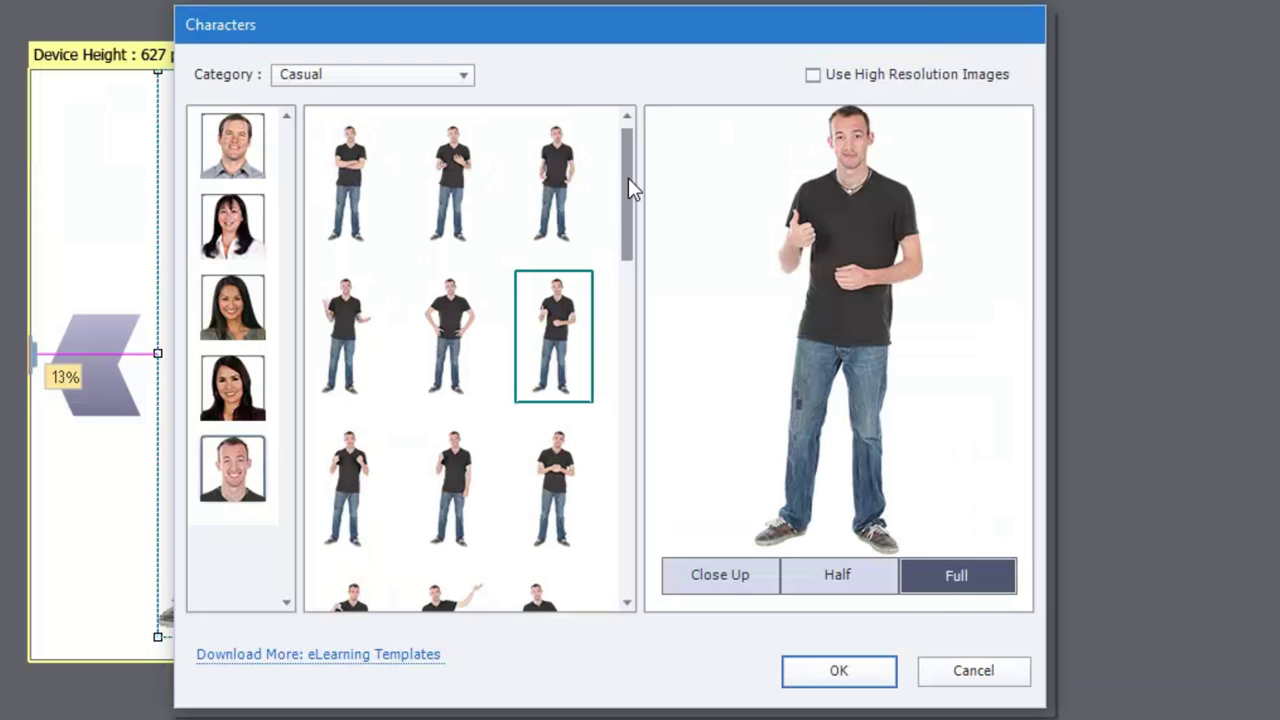
left_click(538, 178)
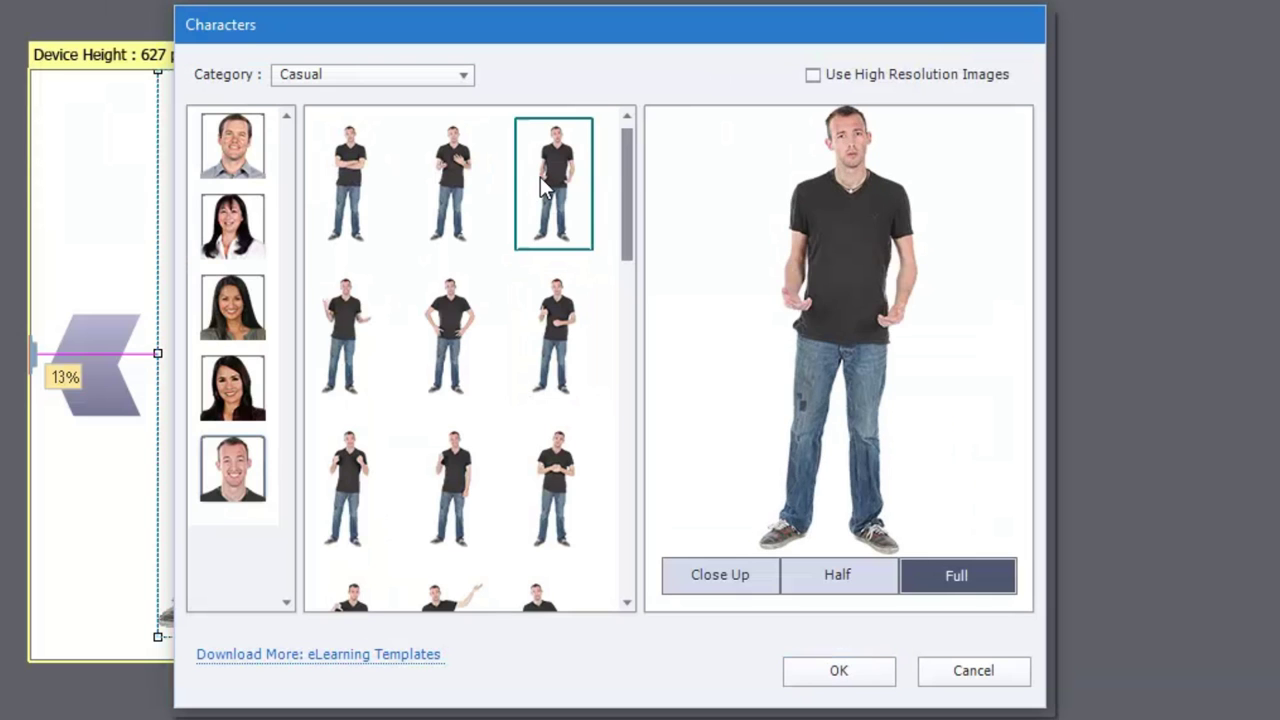
left_click(444, 180)
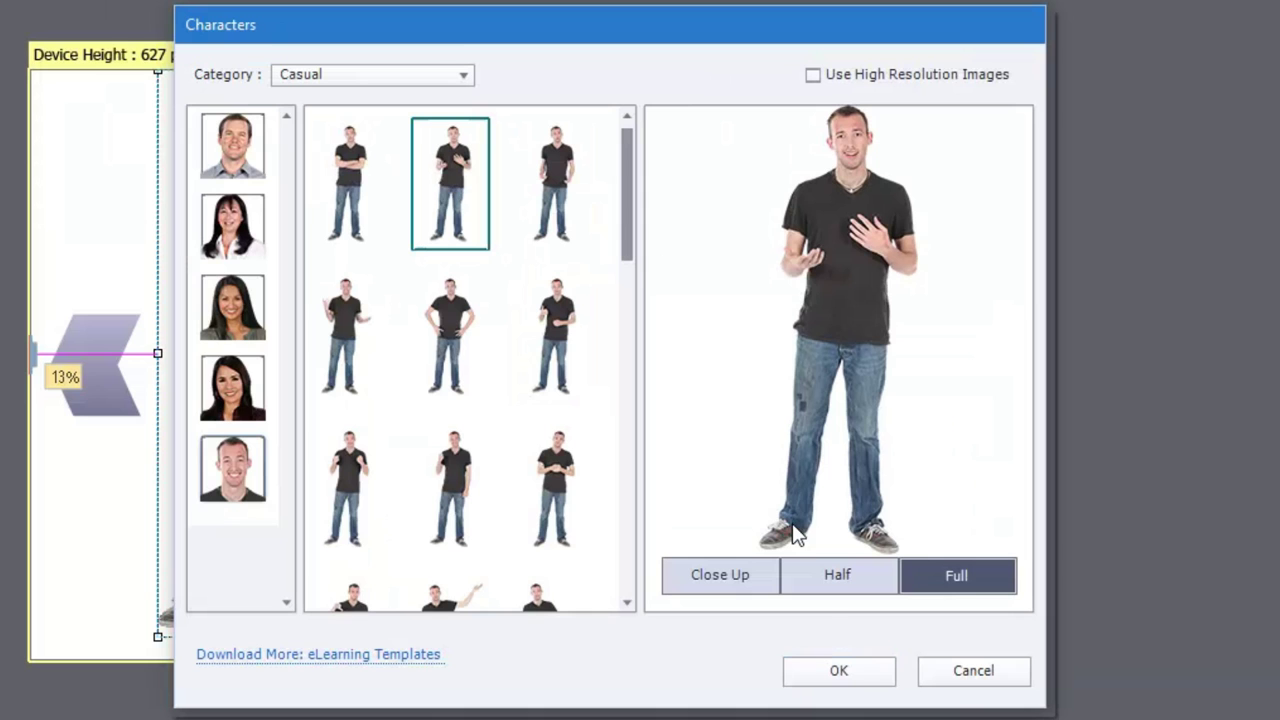
left_click(855, 672)
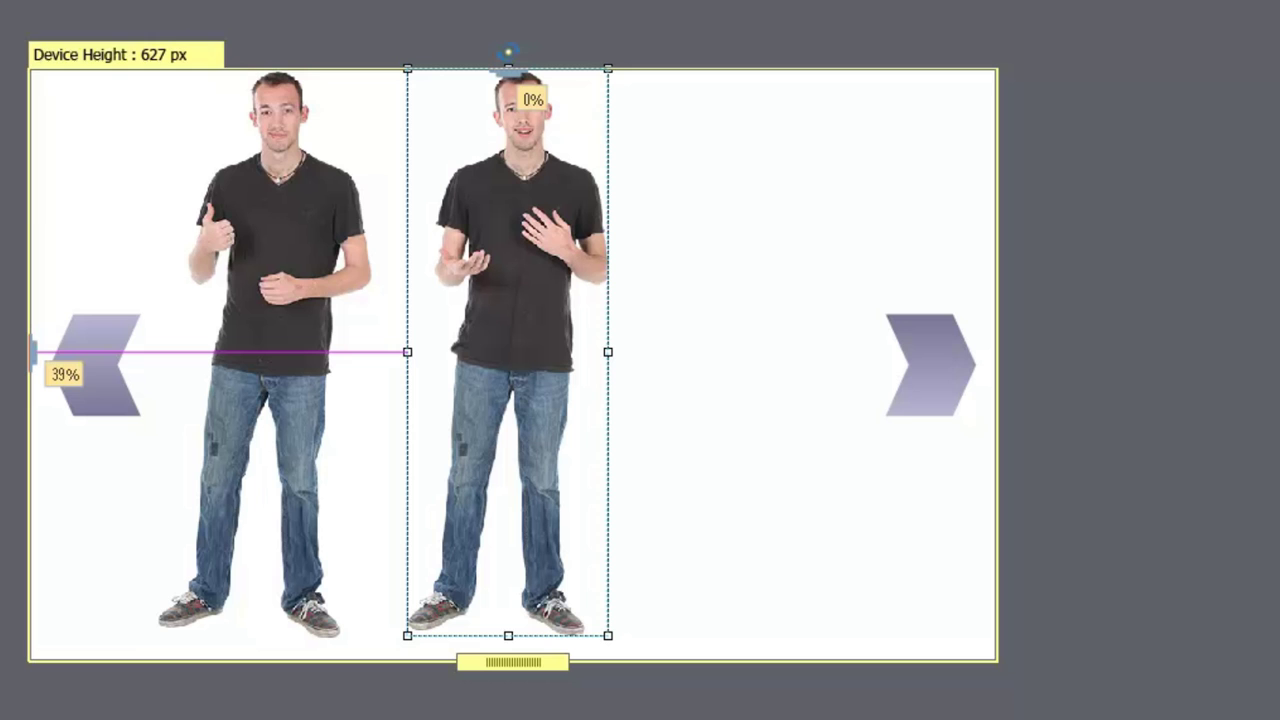
Insert the same character's full-body pose with both arms opened outward between the two existing figures.
left_click(68, 2)
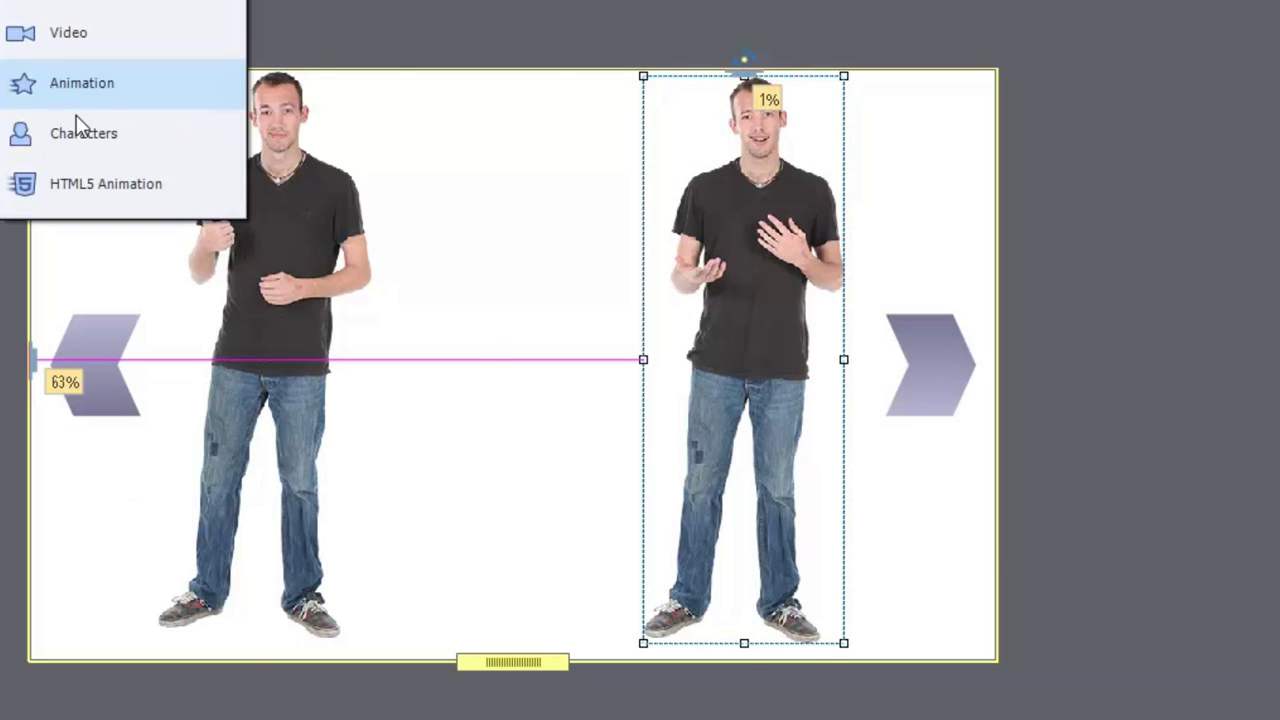
left_click(85, 140)
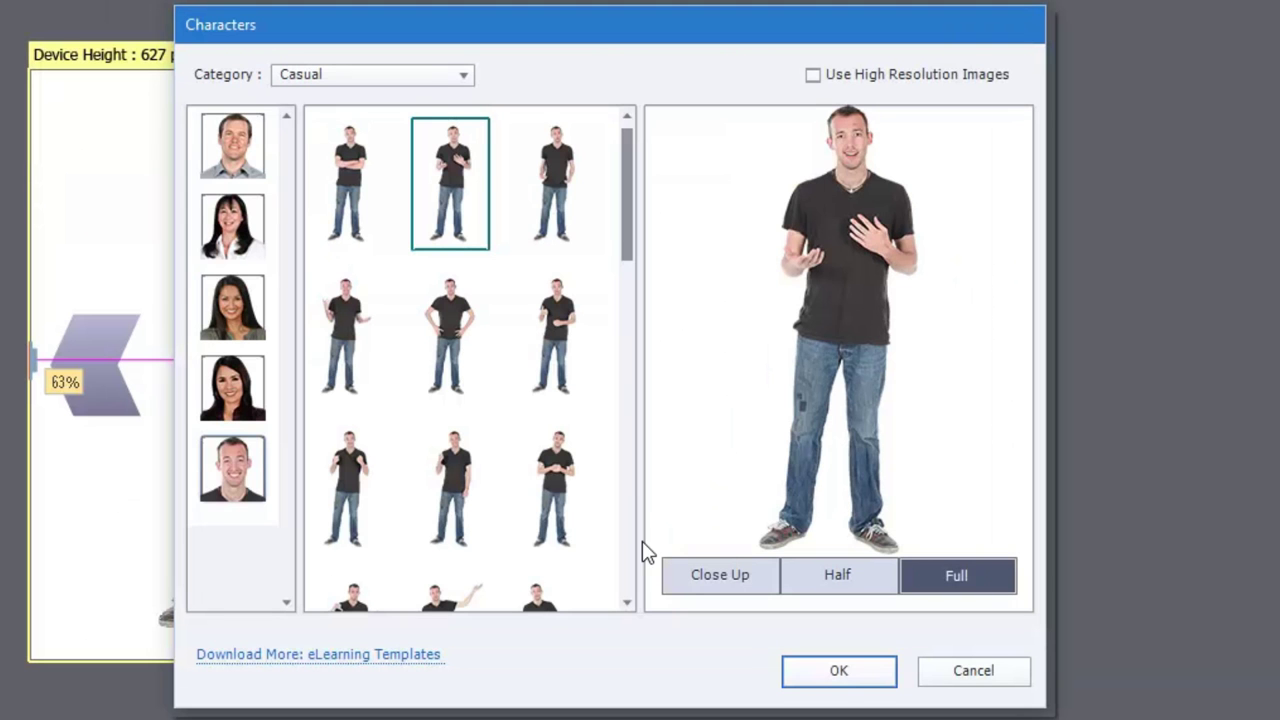
left_click(547, 484)
left_click(440, 487)
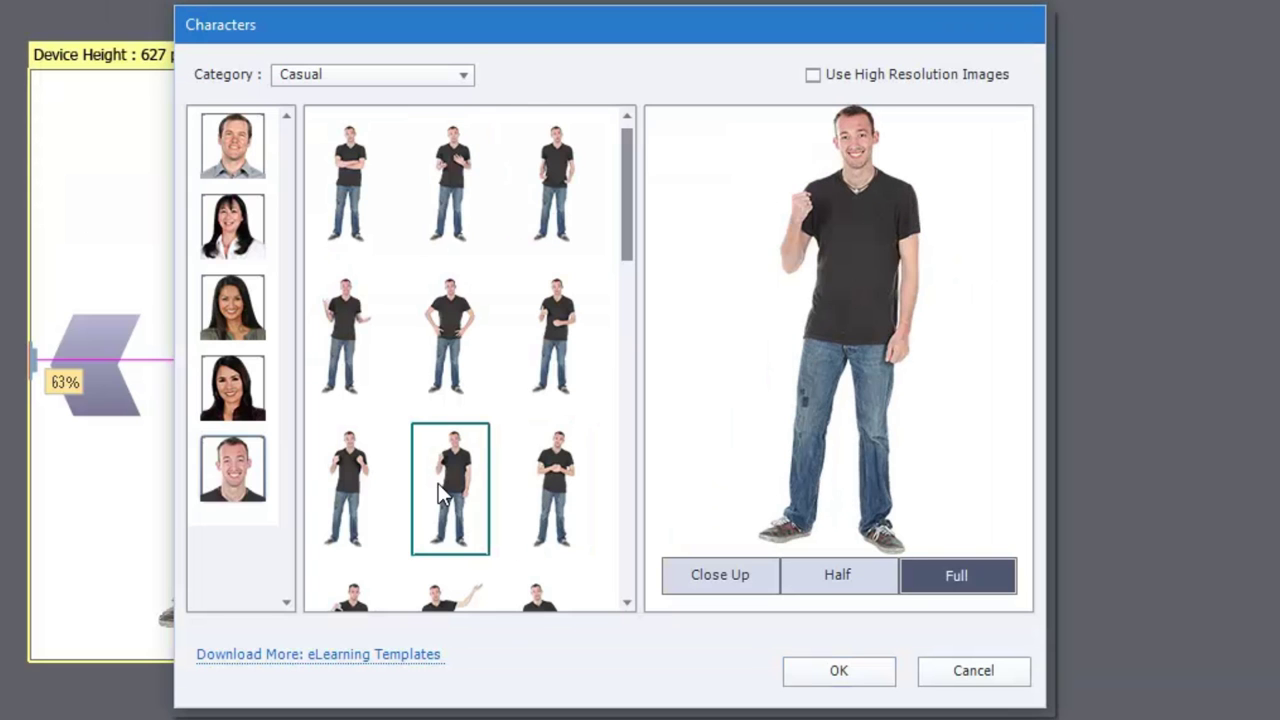
left_click(358, 488)
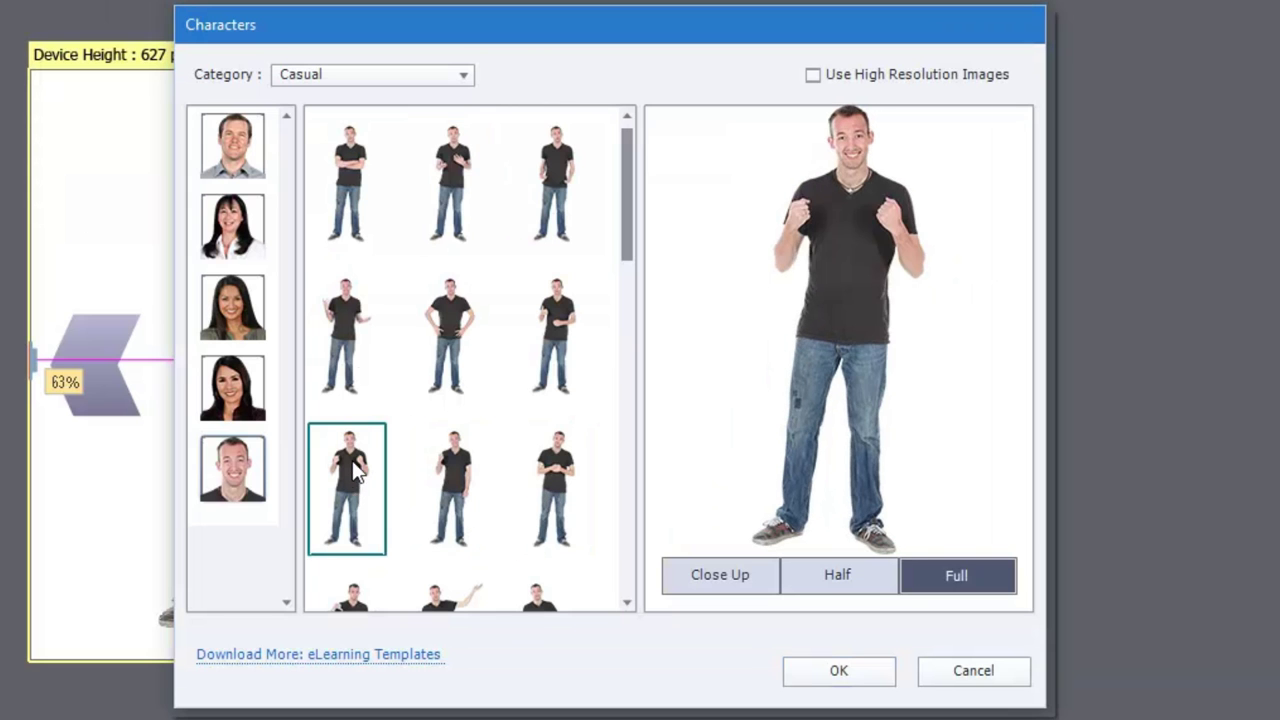
left_click(345, 343)
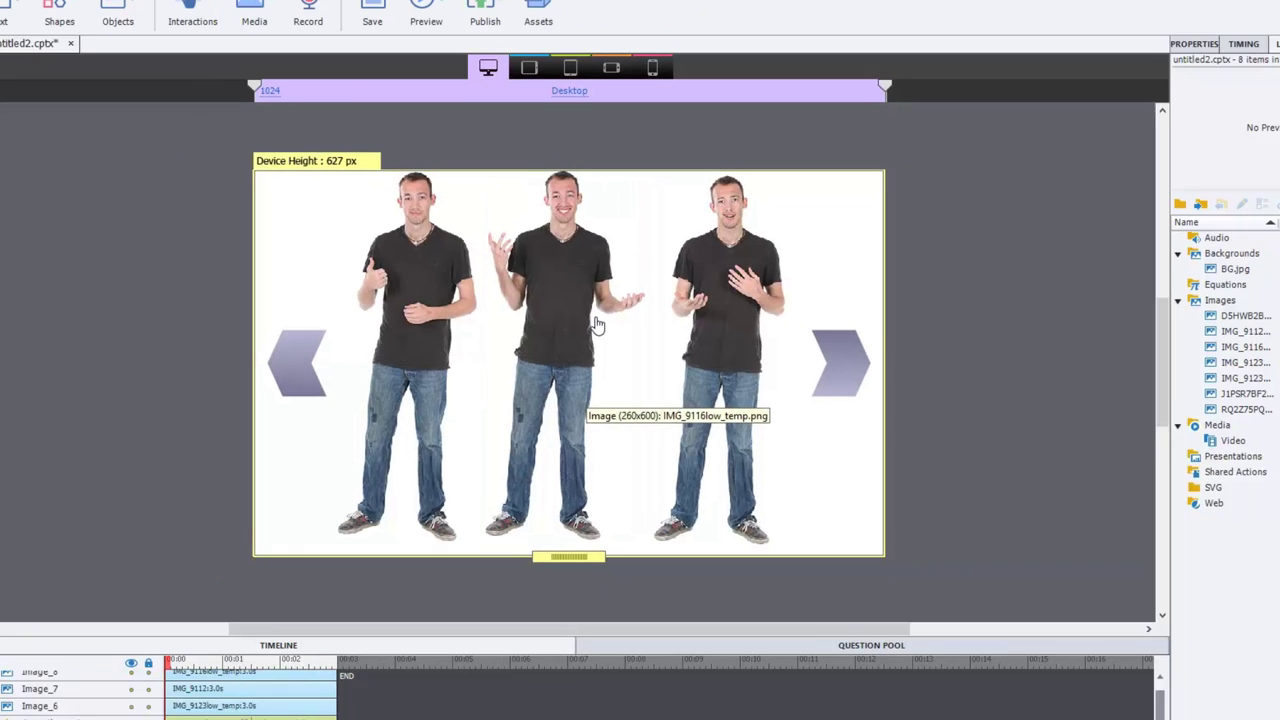
Delete the open-arms and hand-on-chest characters from the slide.
left_click(596, 323)
left_click(731, 330, "shift")
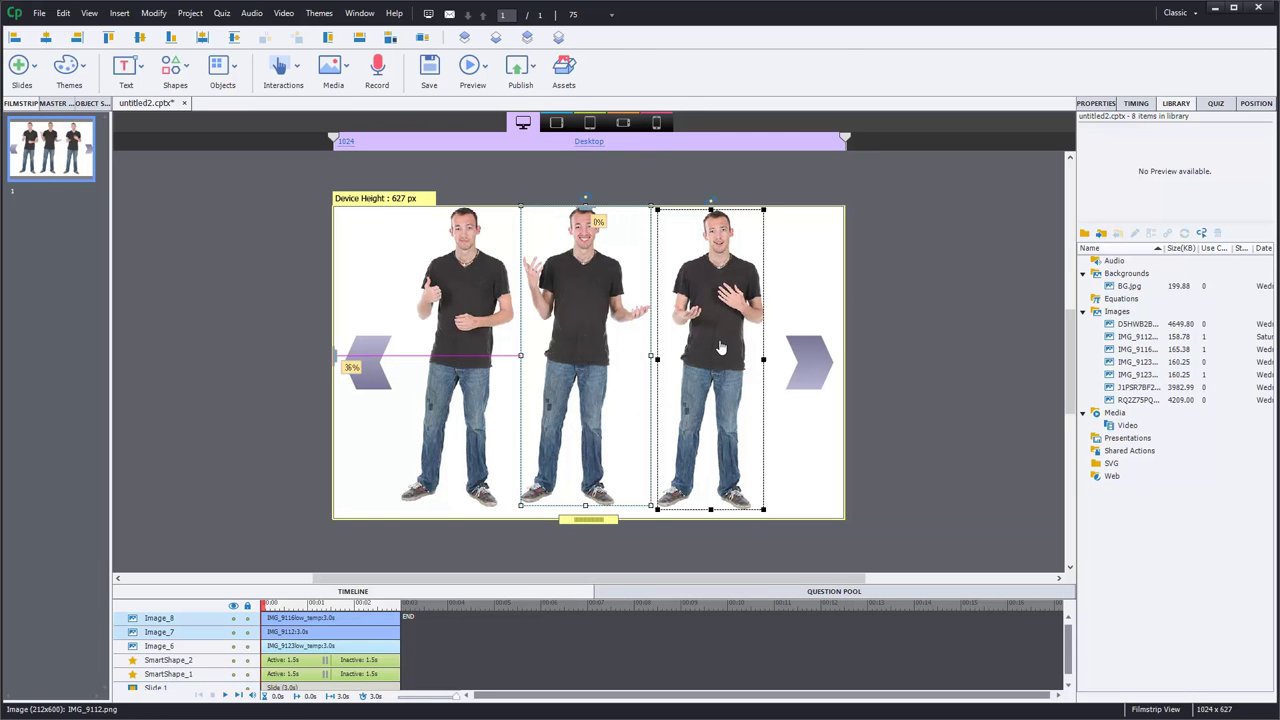
right_click(720, 347)
left_click(738, 350)
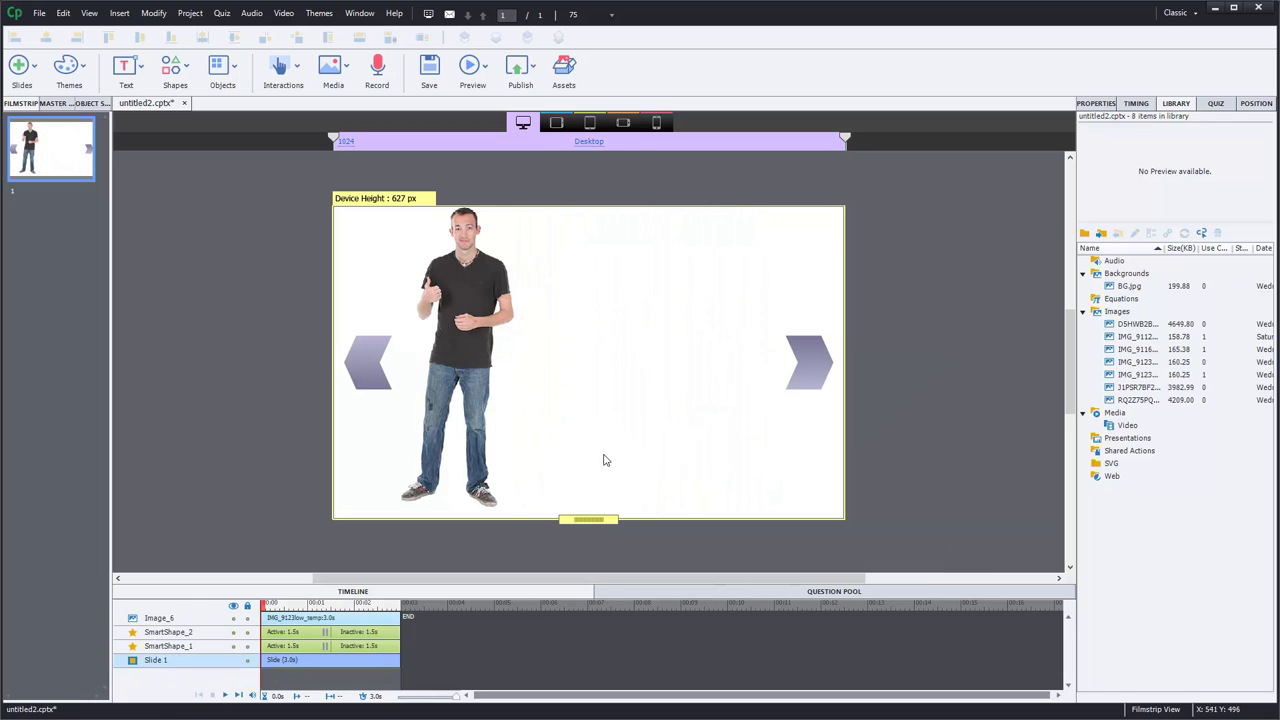
Reposition the thumbs-up character to about 11% from the slide's left edge and 2% from its top.
left_click(463, 318)
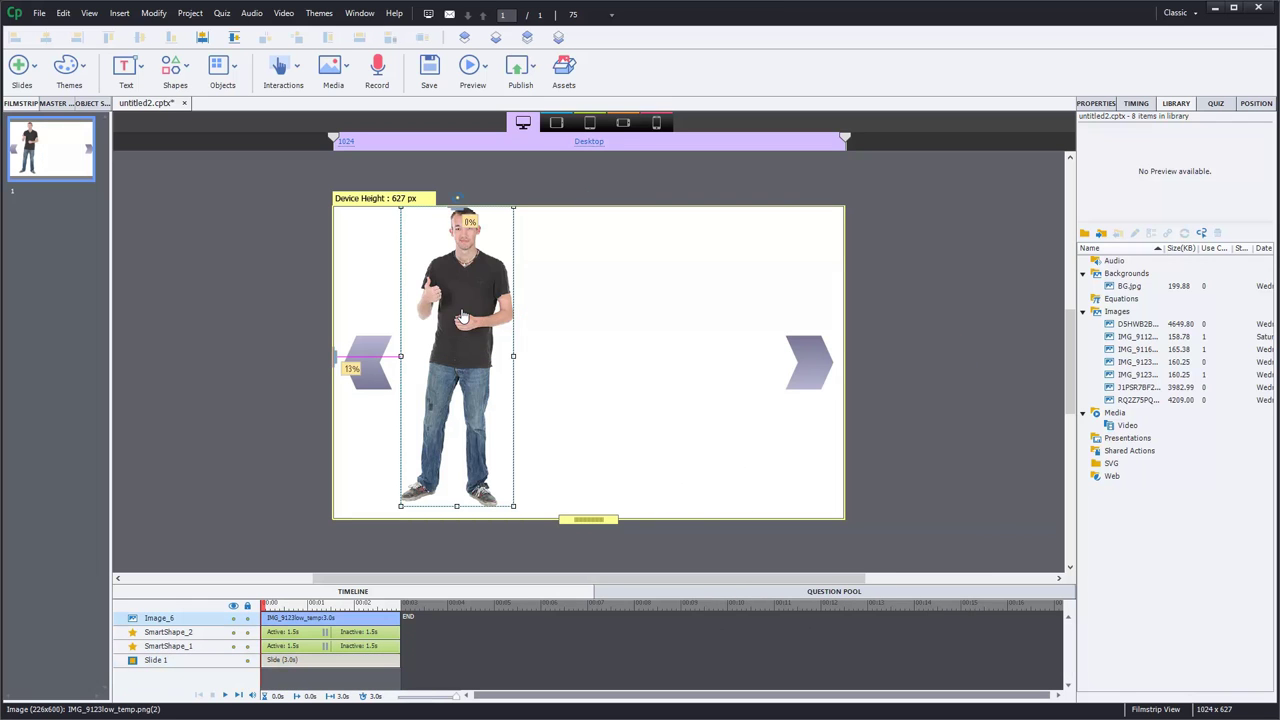
left_click_drag(463, 318, 456, 320)
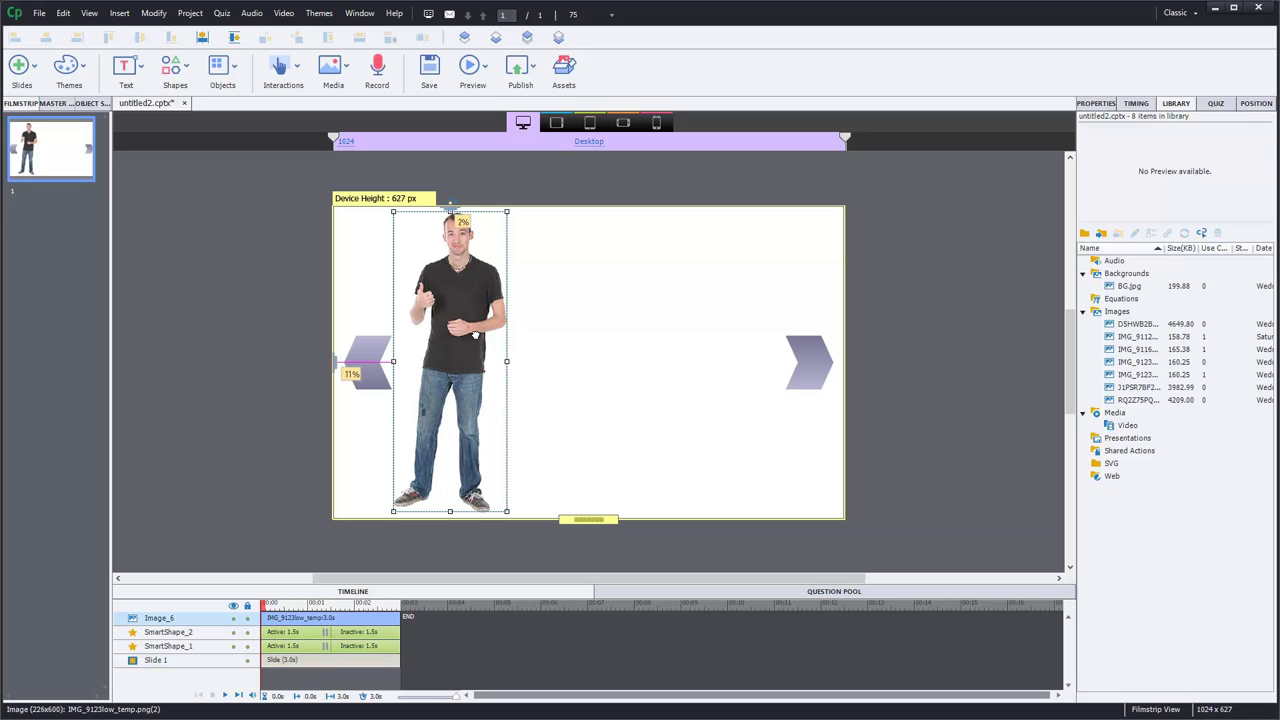
Nudge the thumbs-up character up to about 1% from the slide's top and open its object states for editing.
key("Up")
key("Up")
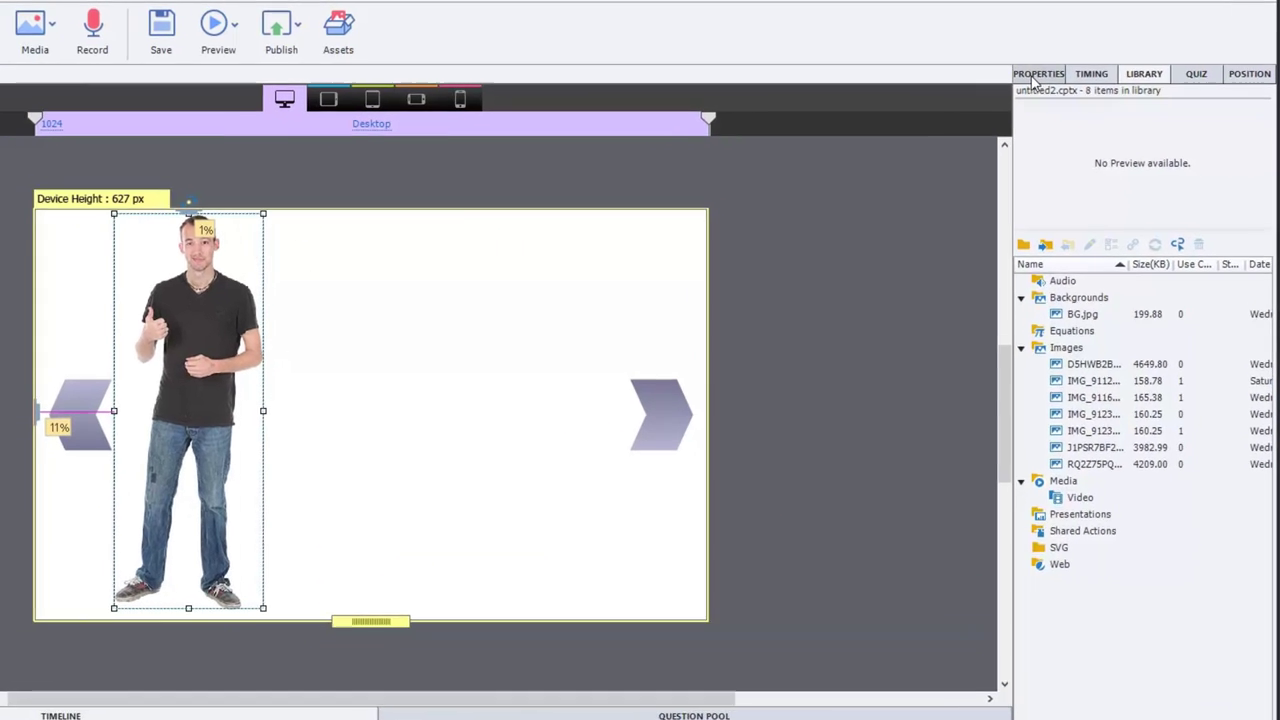
key("shift+F4")
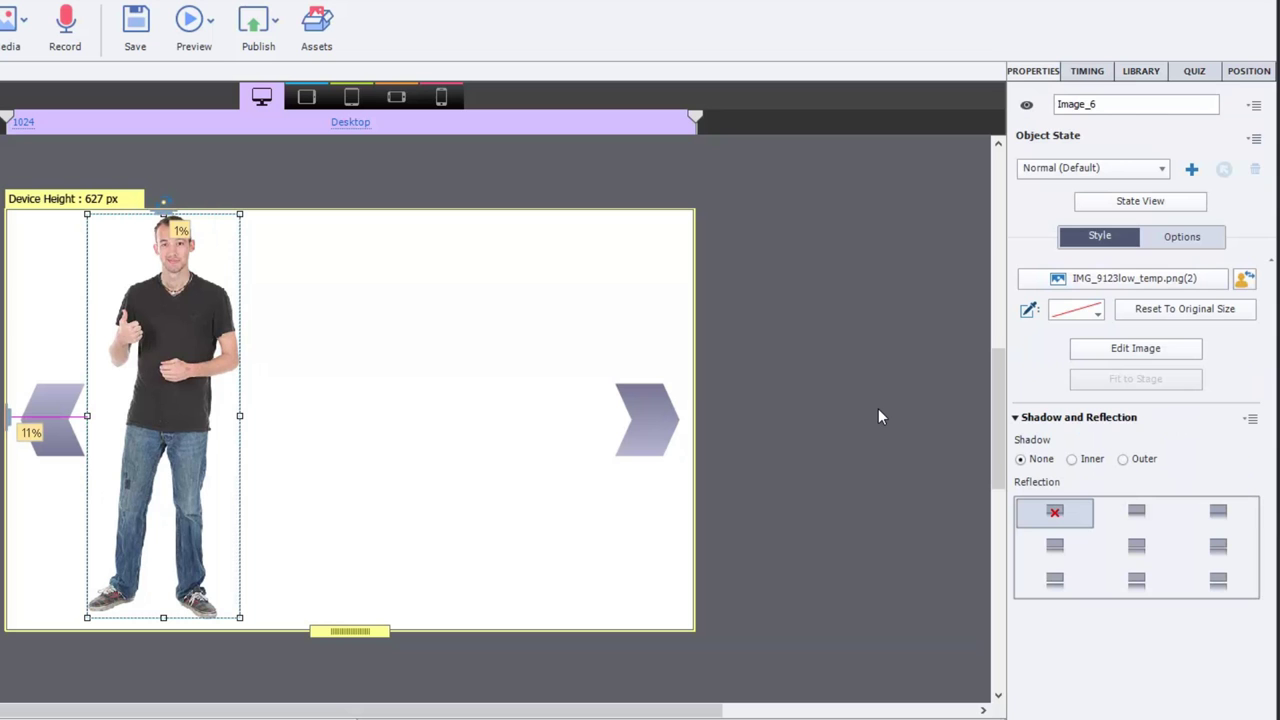
left_click(1138, 202)
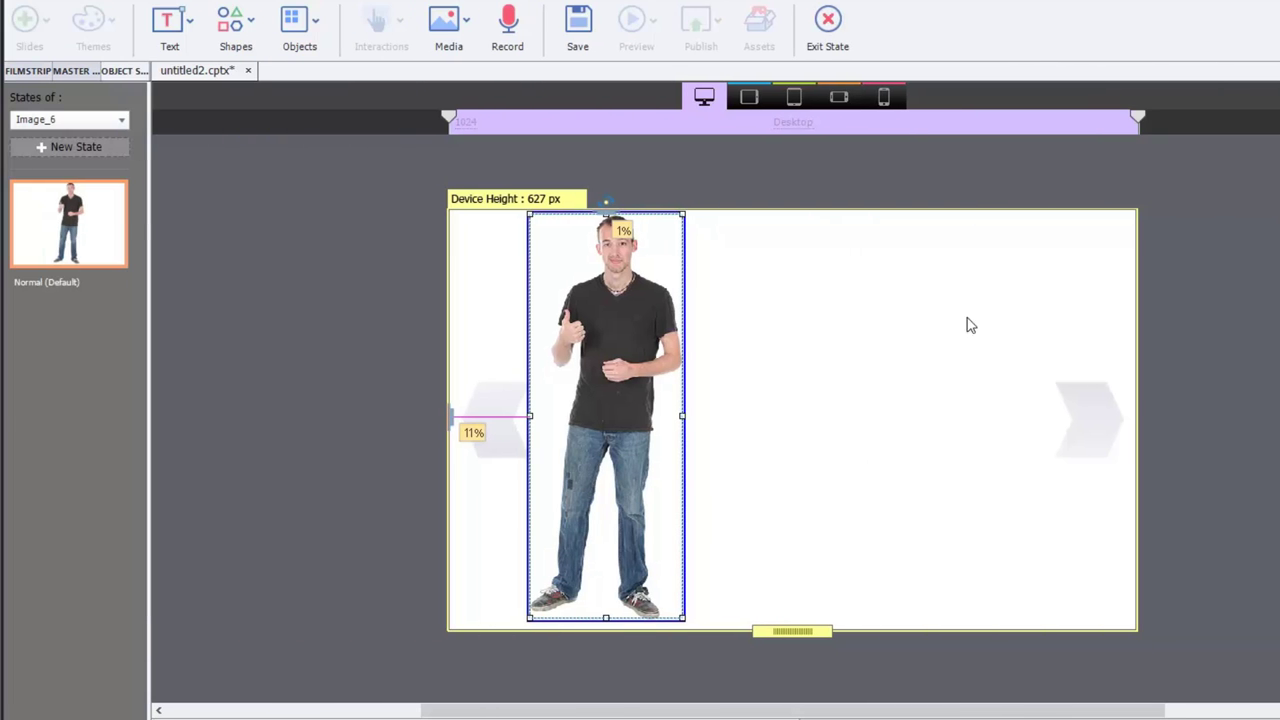
Add a new state named Beach to the character image.
left_click(63, 150)
left_click_drag(141, 165, 38, 158)
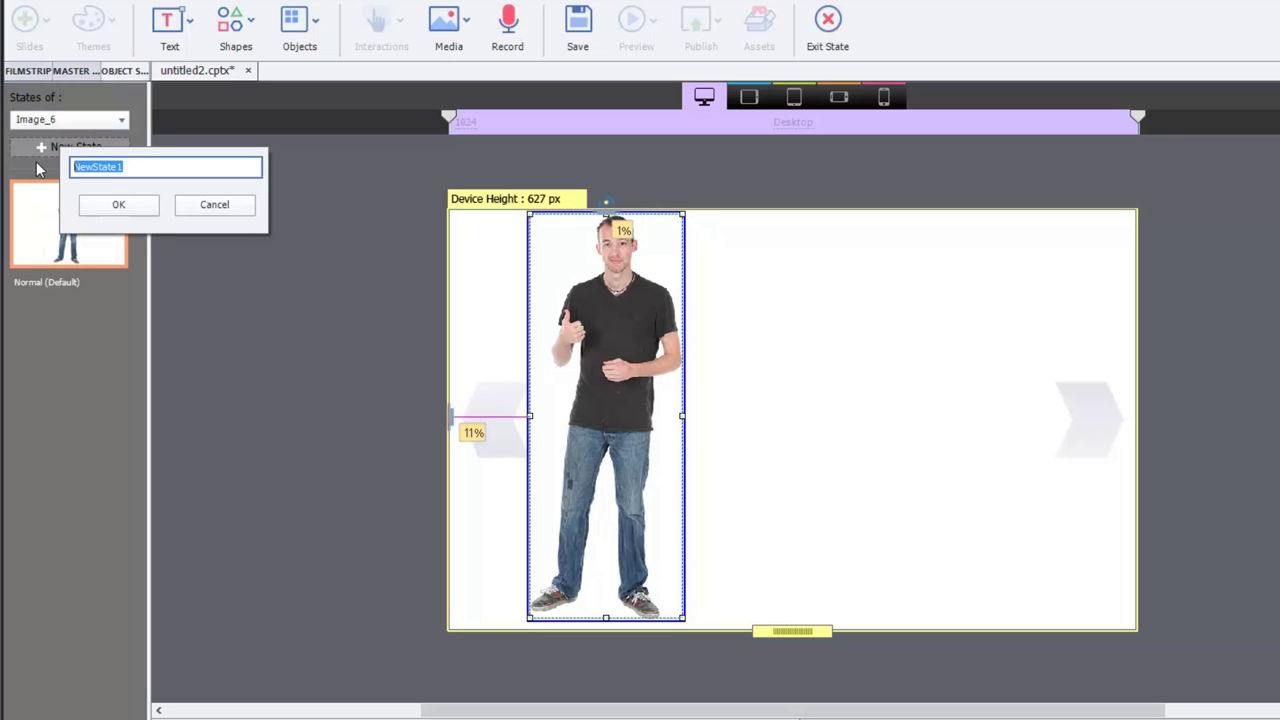
type("Beach")
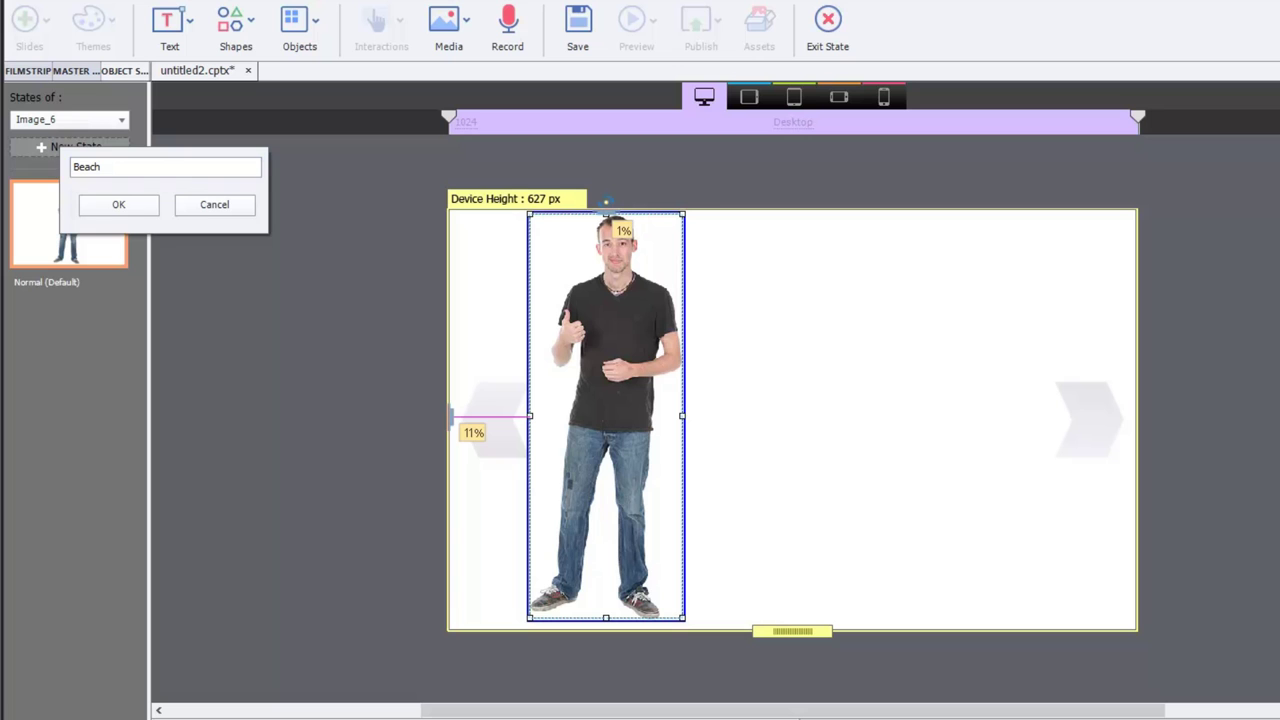
left_click(141, 208)
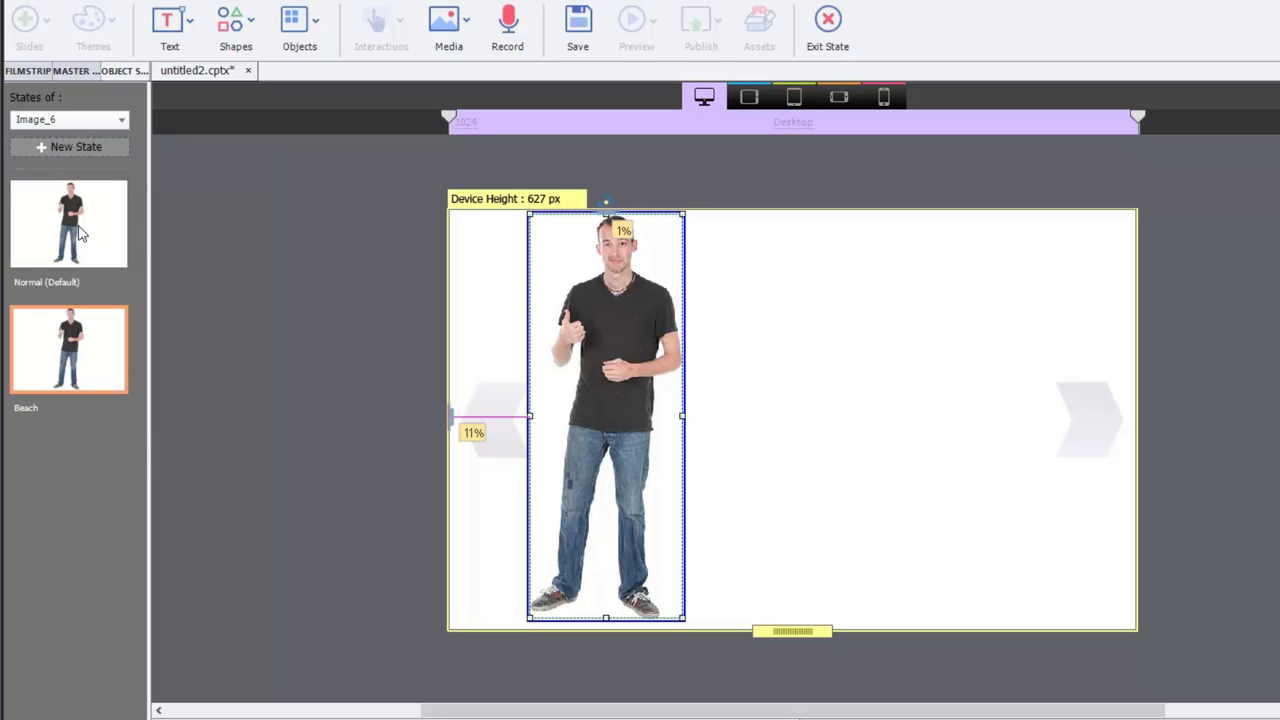
Add another state named Desert to the character image.
left_click(64, 147)
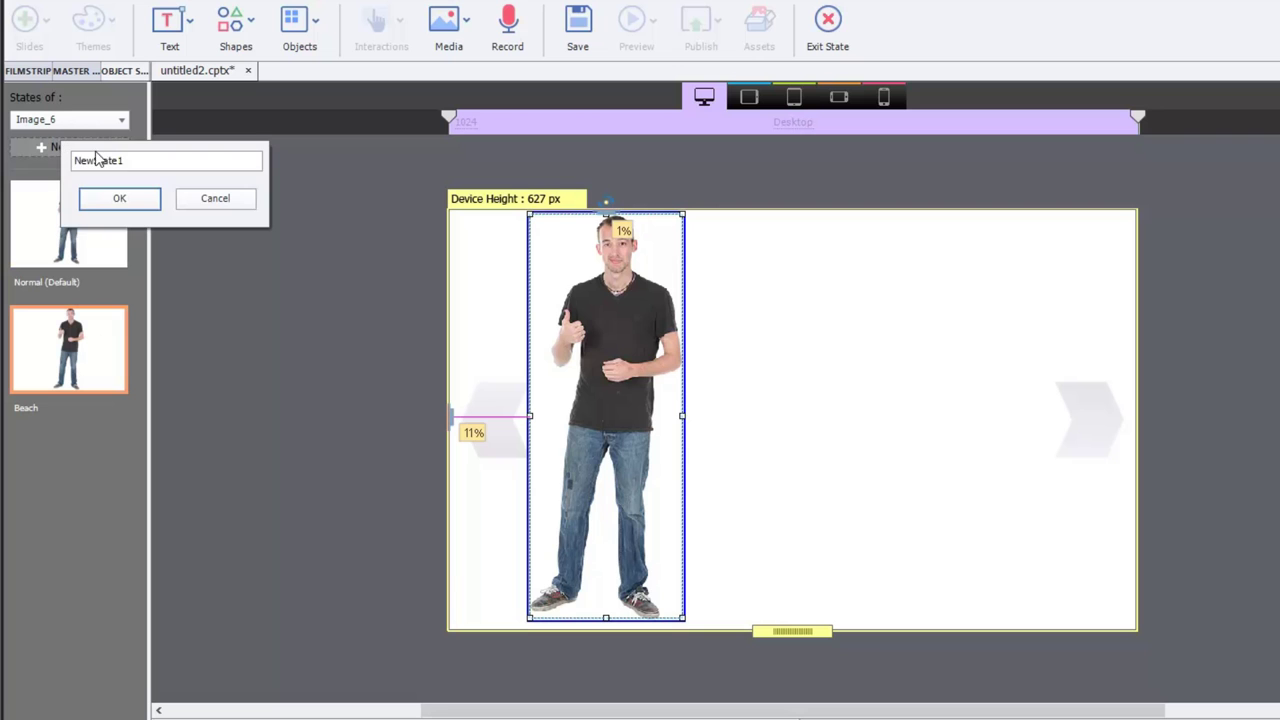
double_click(130, 160)
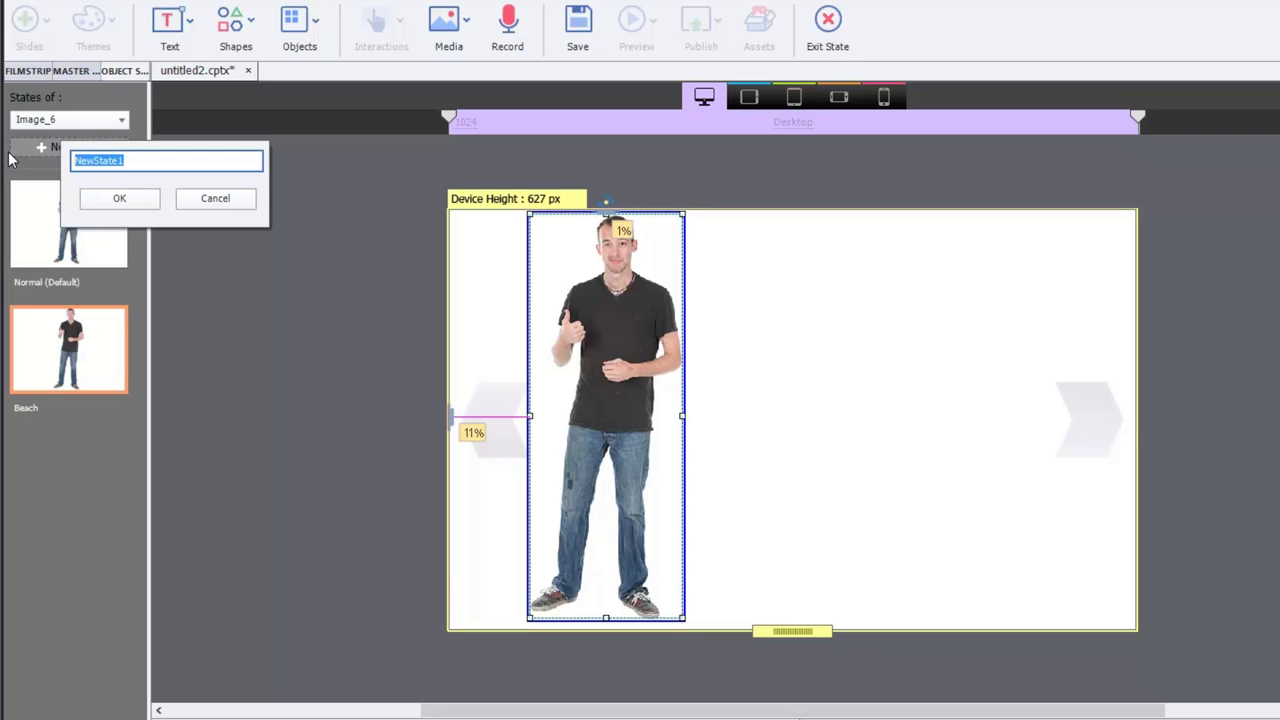
type("Desert")
left_click(117, 198)
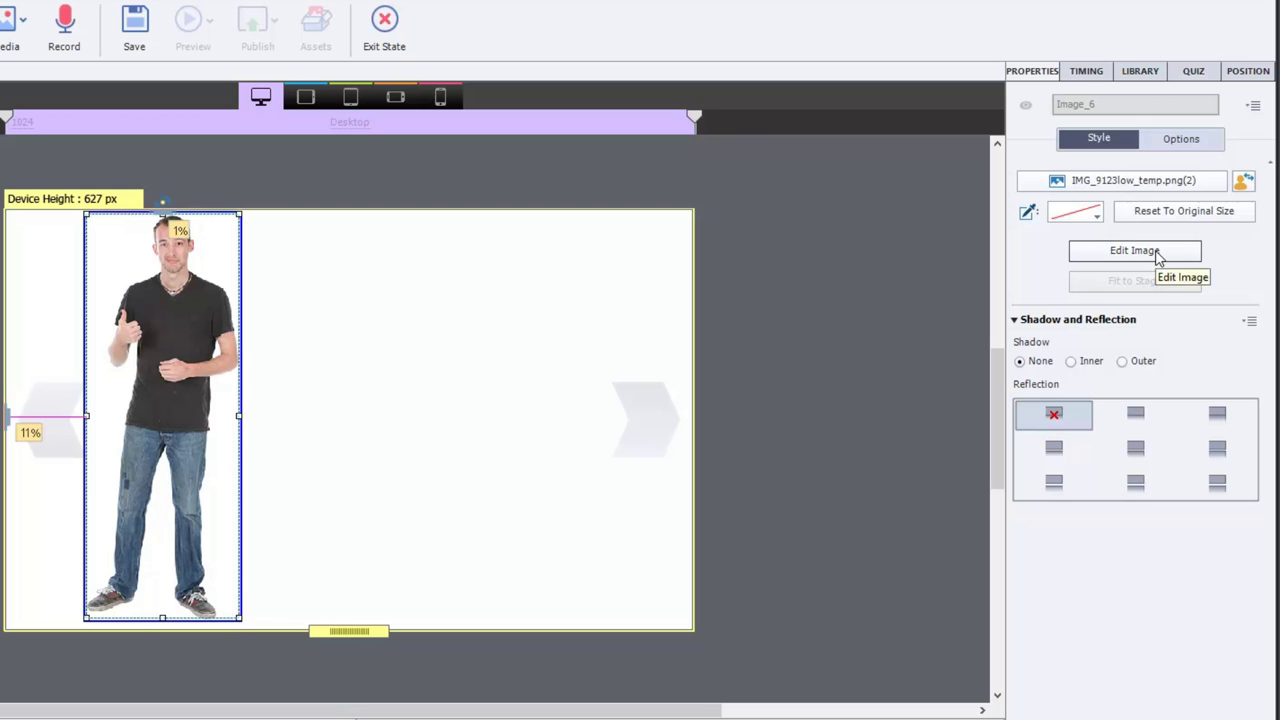
Replace the character image in the Beach state with the open-arms pose IMG_9116low_temp.png.
left_click(1150, 186)
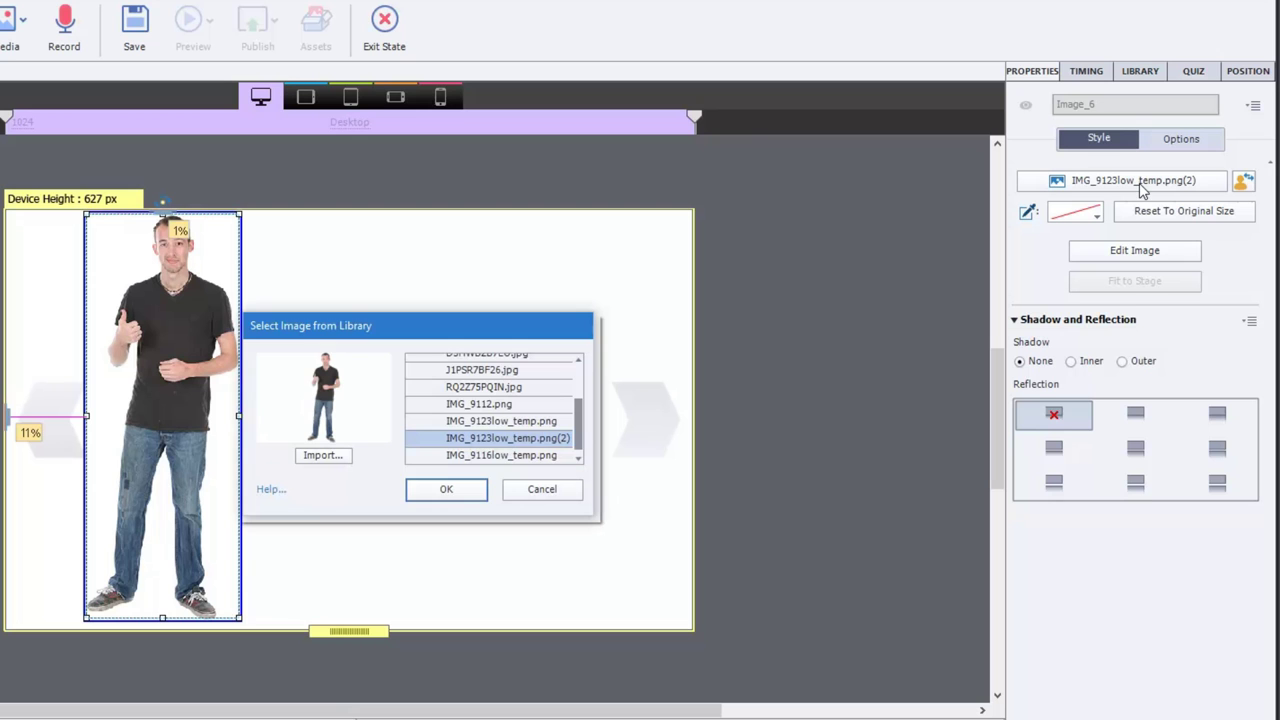
left_click(500, 440)
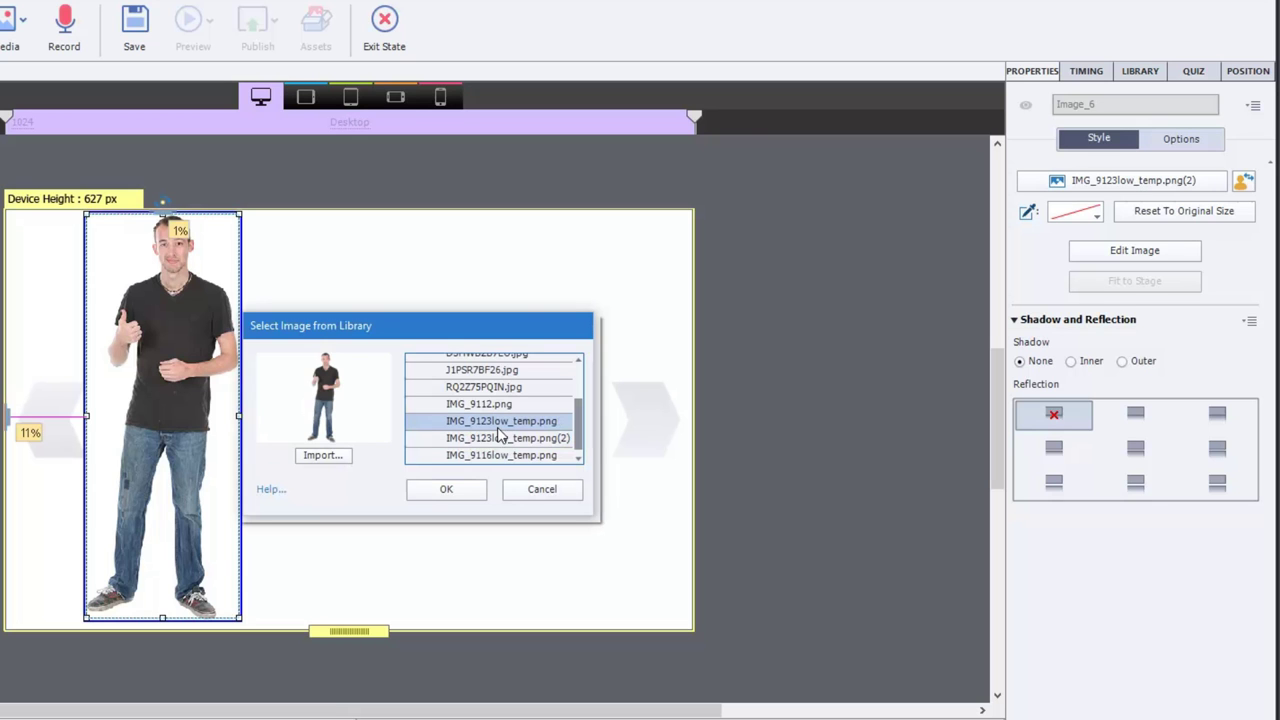
left_click(502, 456)
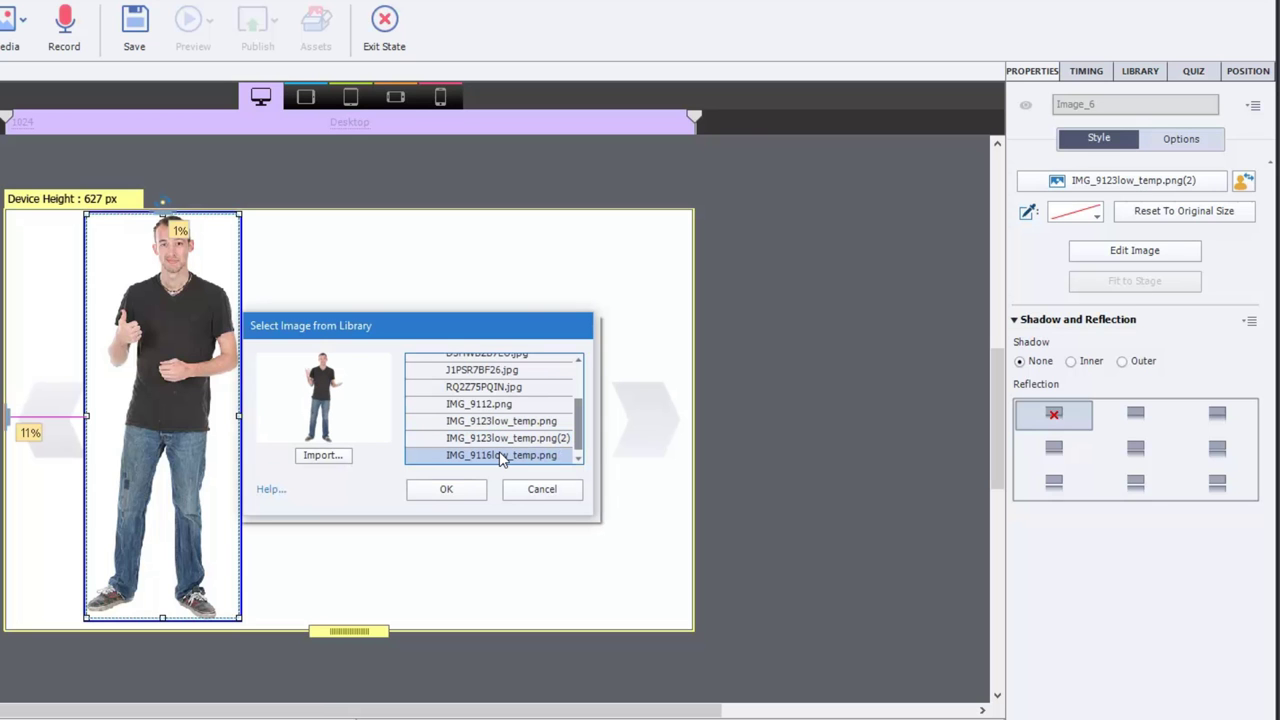
left_click(456, 491)
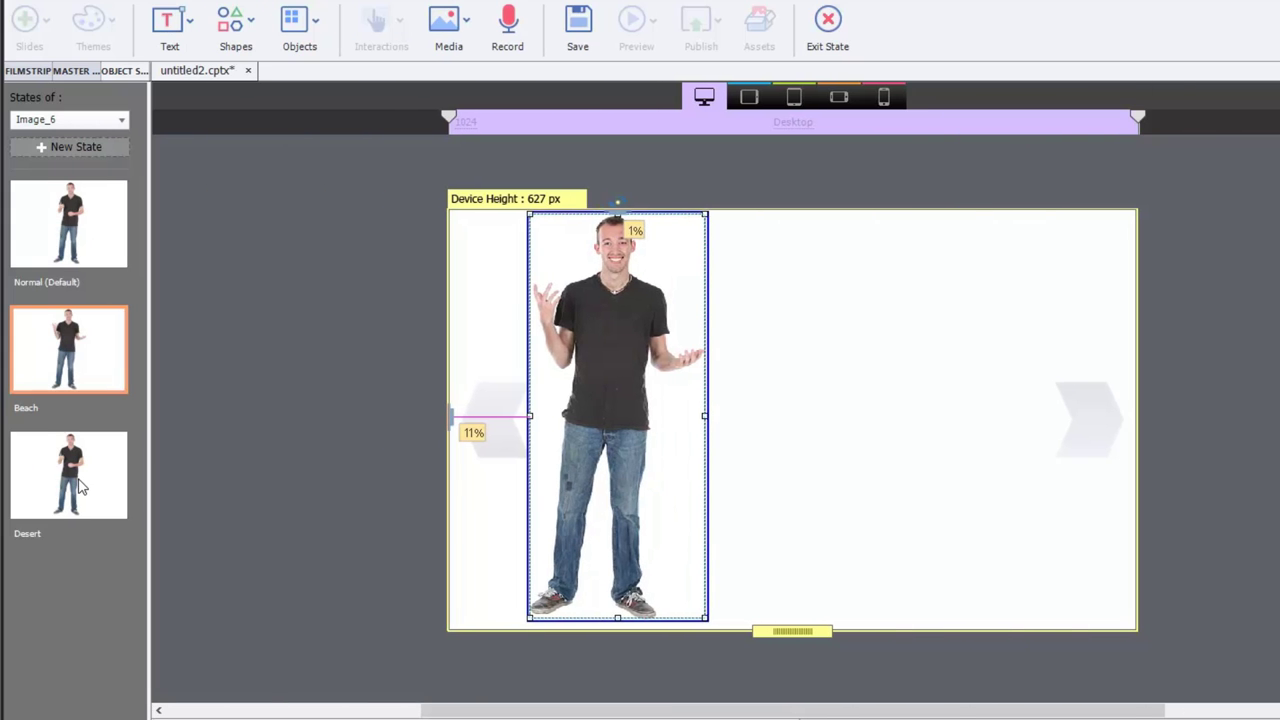
Replace the character image in the Desert state with the hand-on-chest pose IMG_9112.png from the library.
left_click(82, 487)
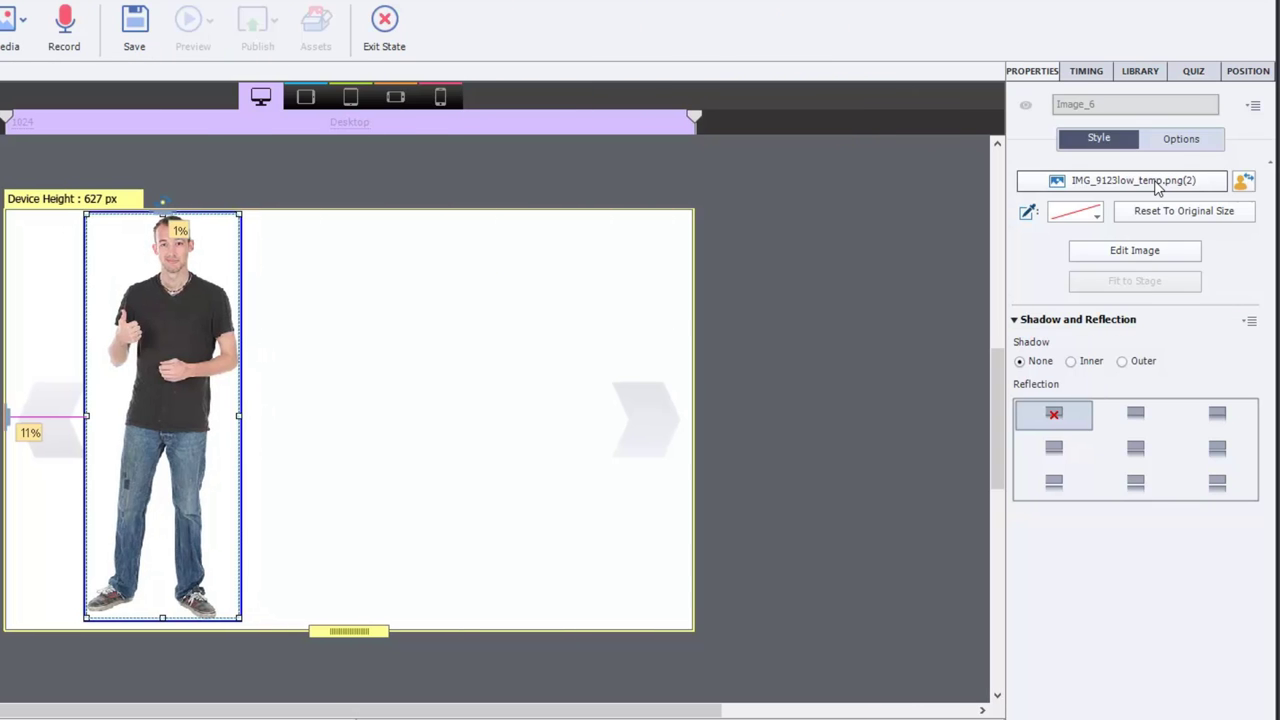
left_click(1157, 185)
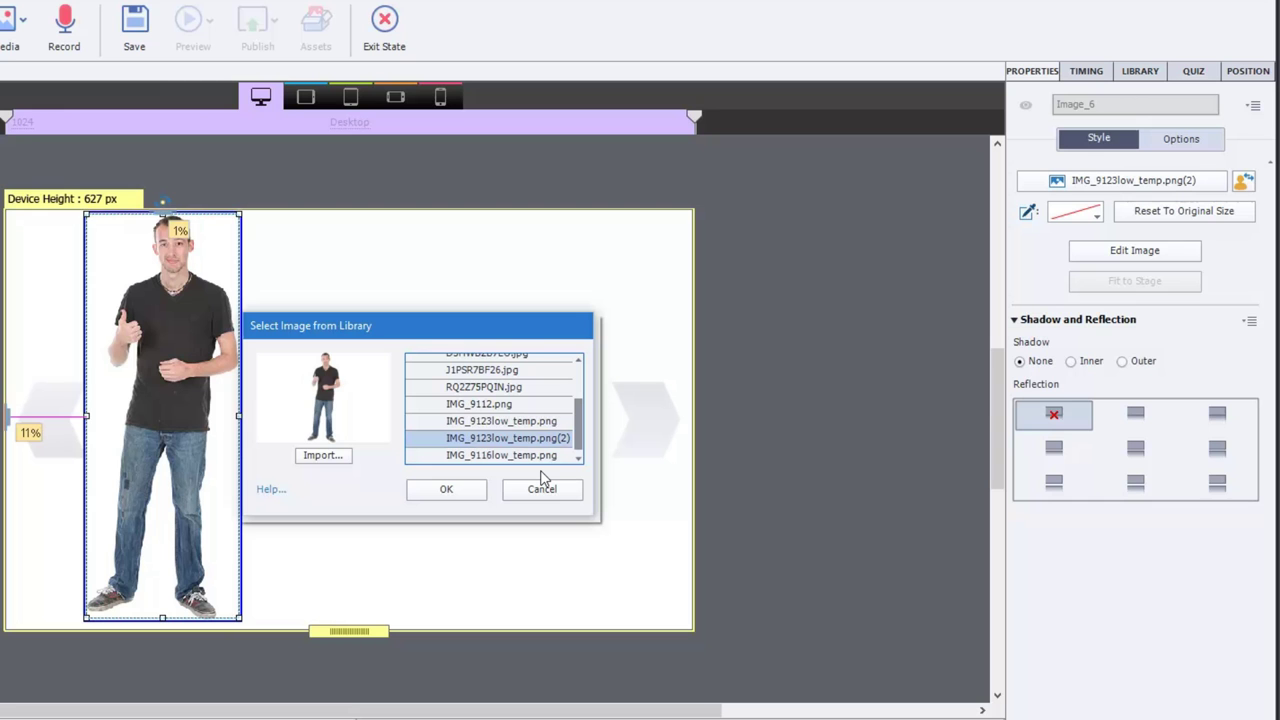
key("Up")
key("Up")
key("Up")
key("Up")
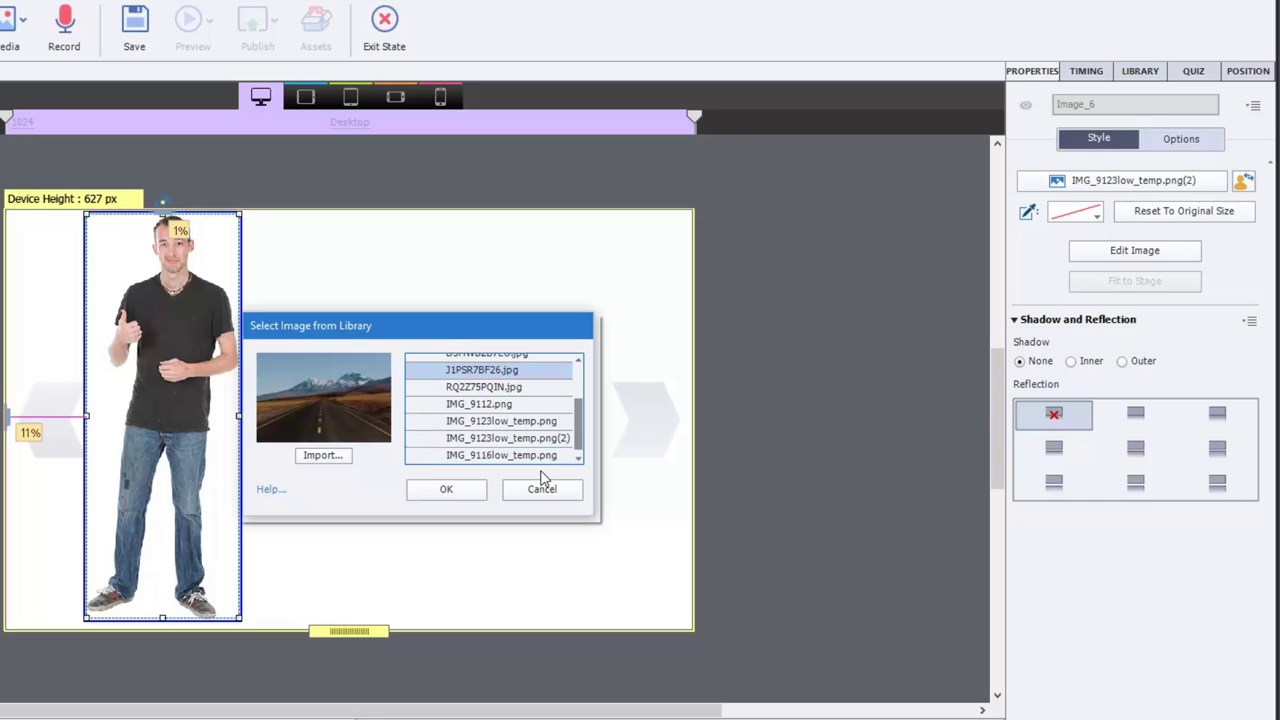
key("Up")
key("Up")
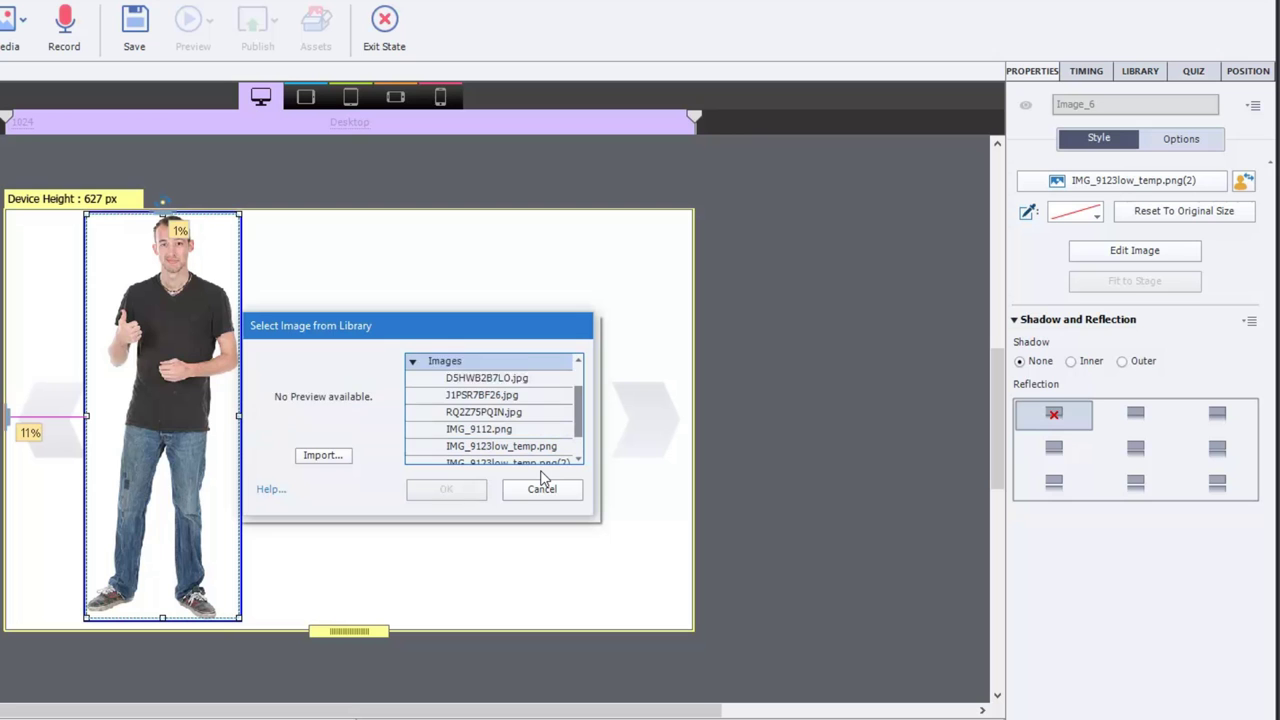
key("Down")
key("Down")
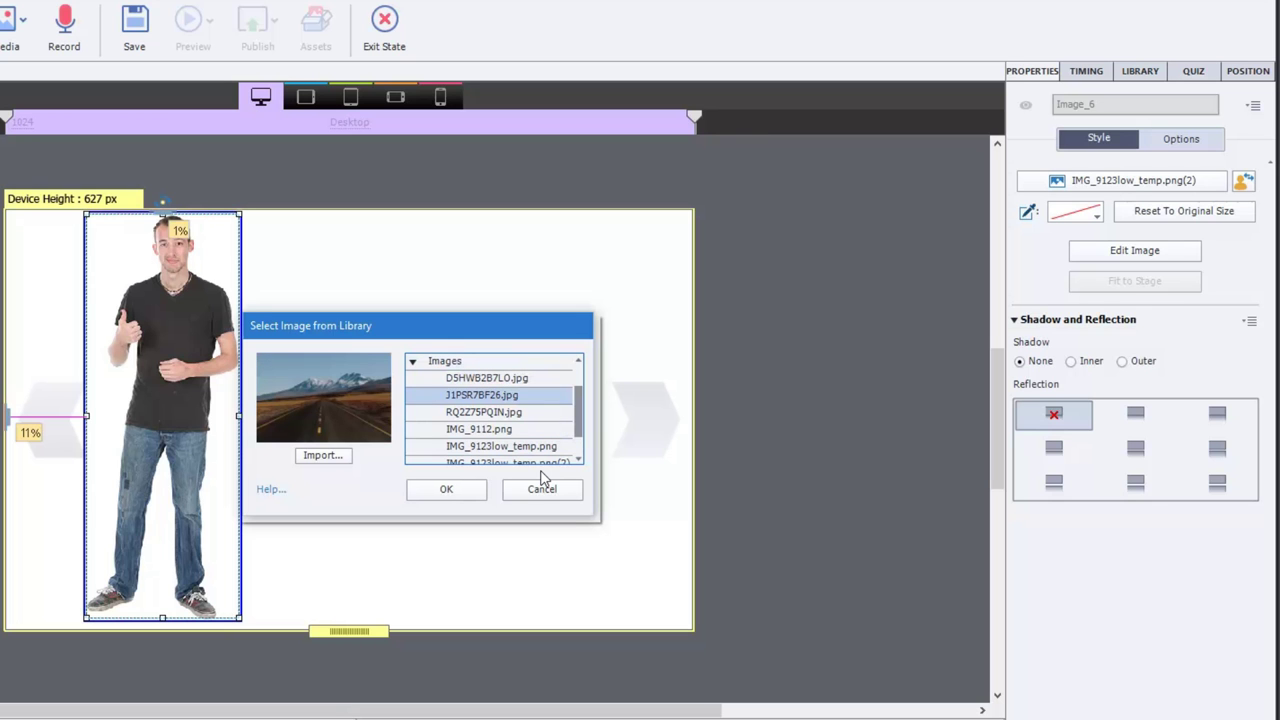
key("Down")
key("Down")
key("Down")
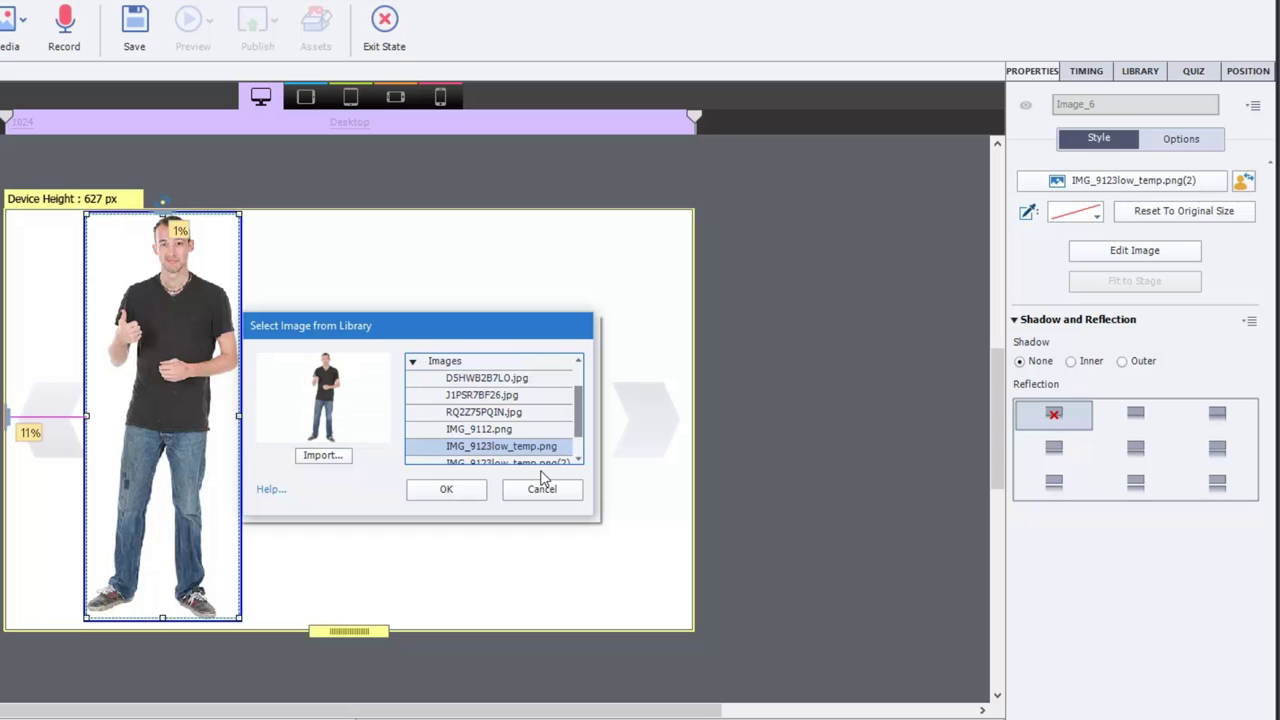
key("Down")
key("Down")
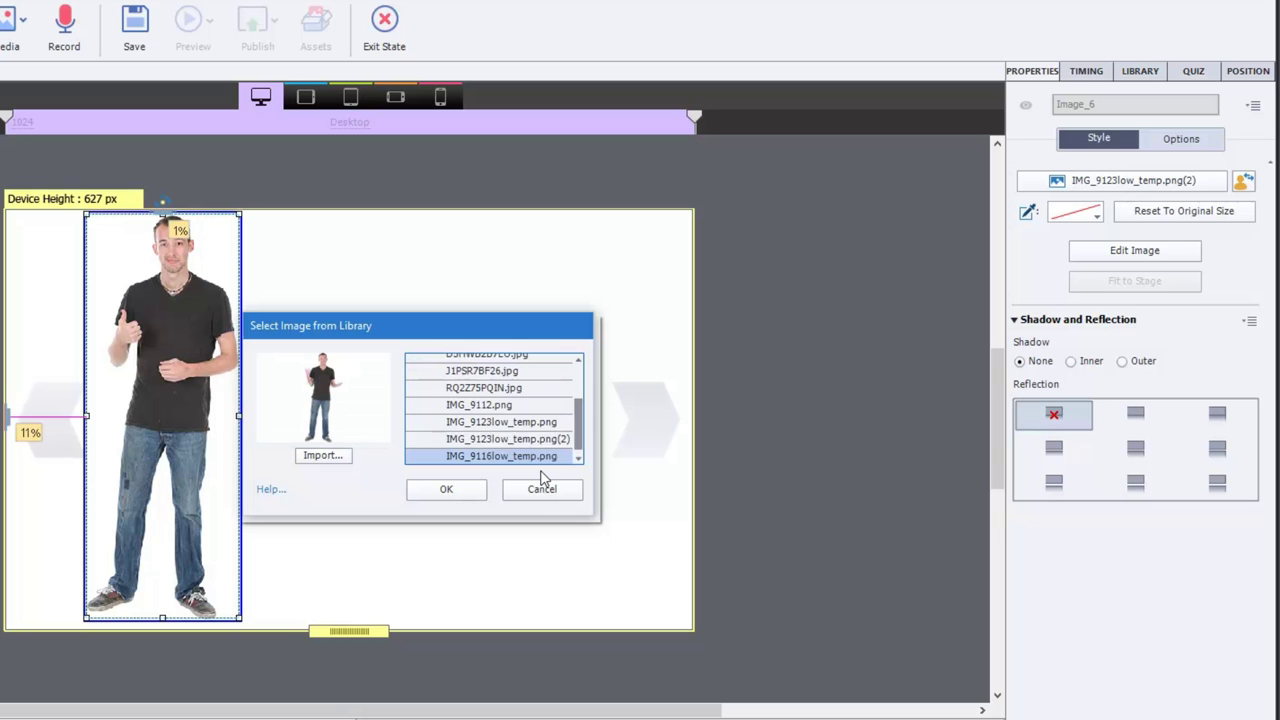
key("Up")
key("Up")
key("Up")
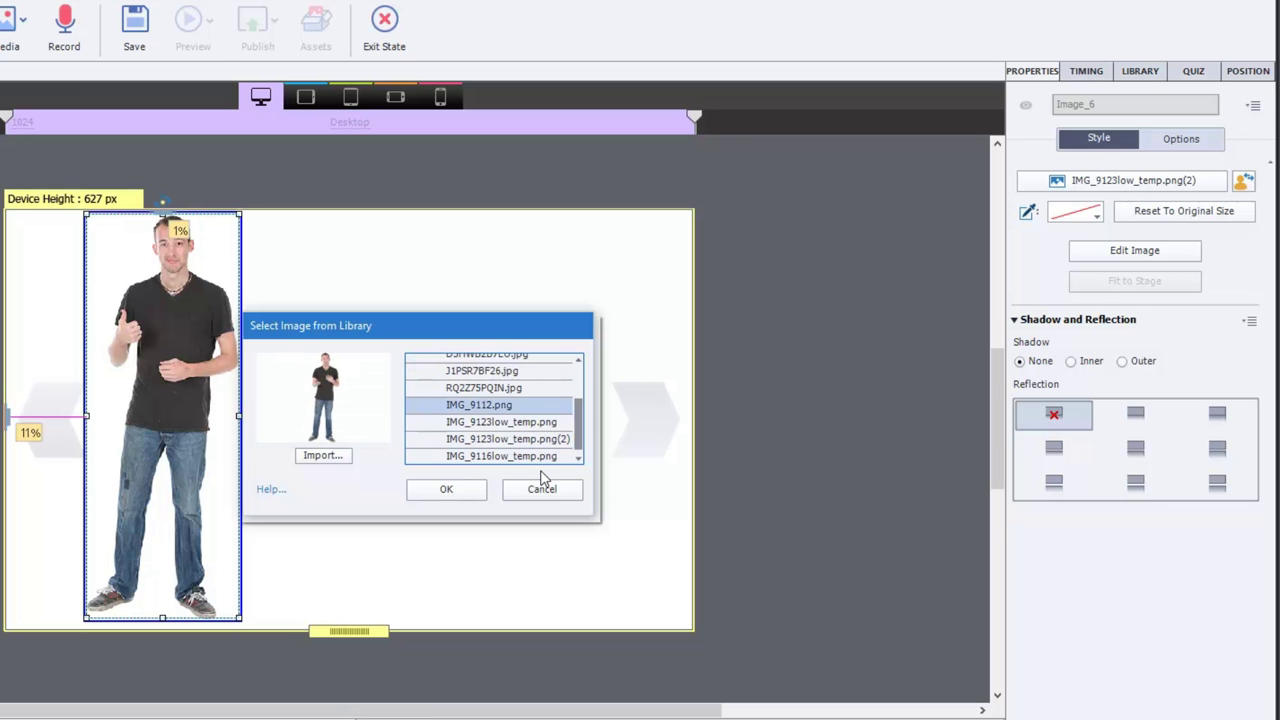
left_click(446, 489)
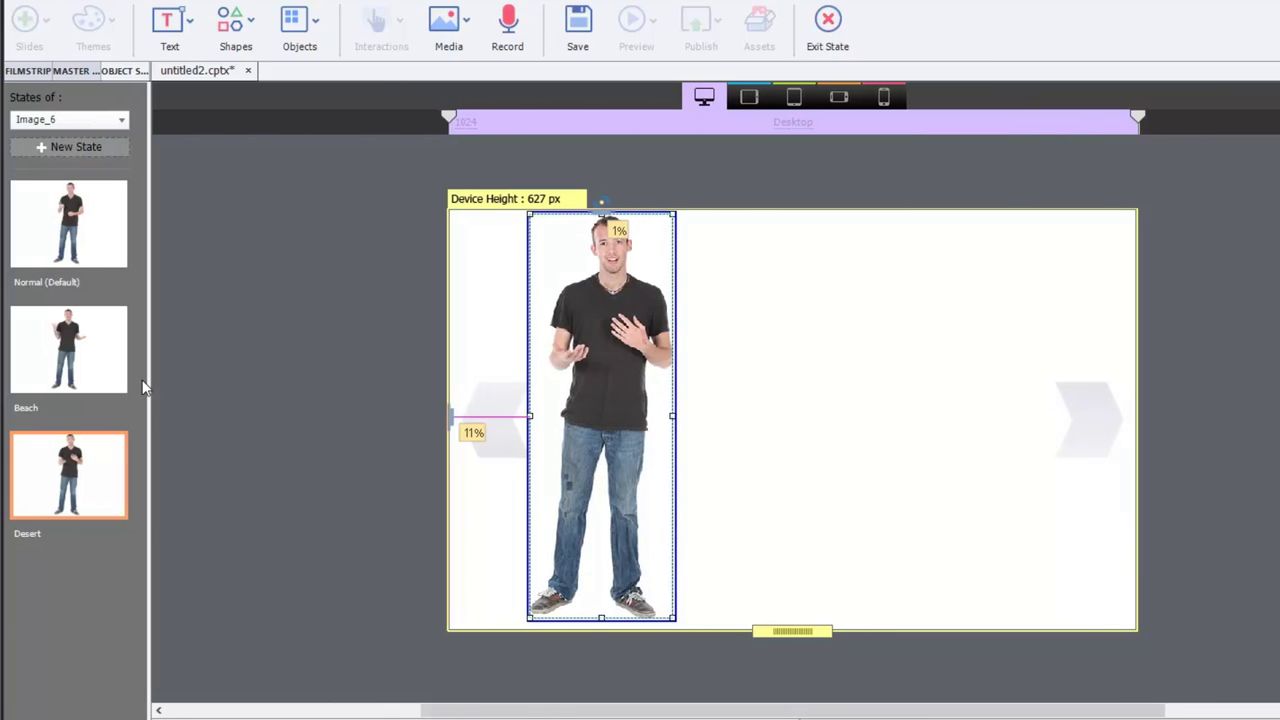
Check the character's pose in the Beach, Normal and Desert states.
left_click(97, 368)
left_click(85, 248)
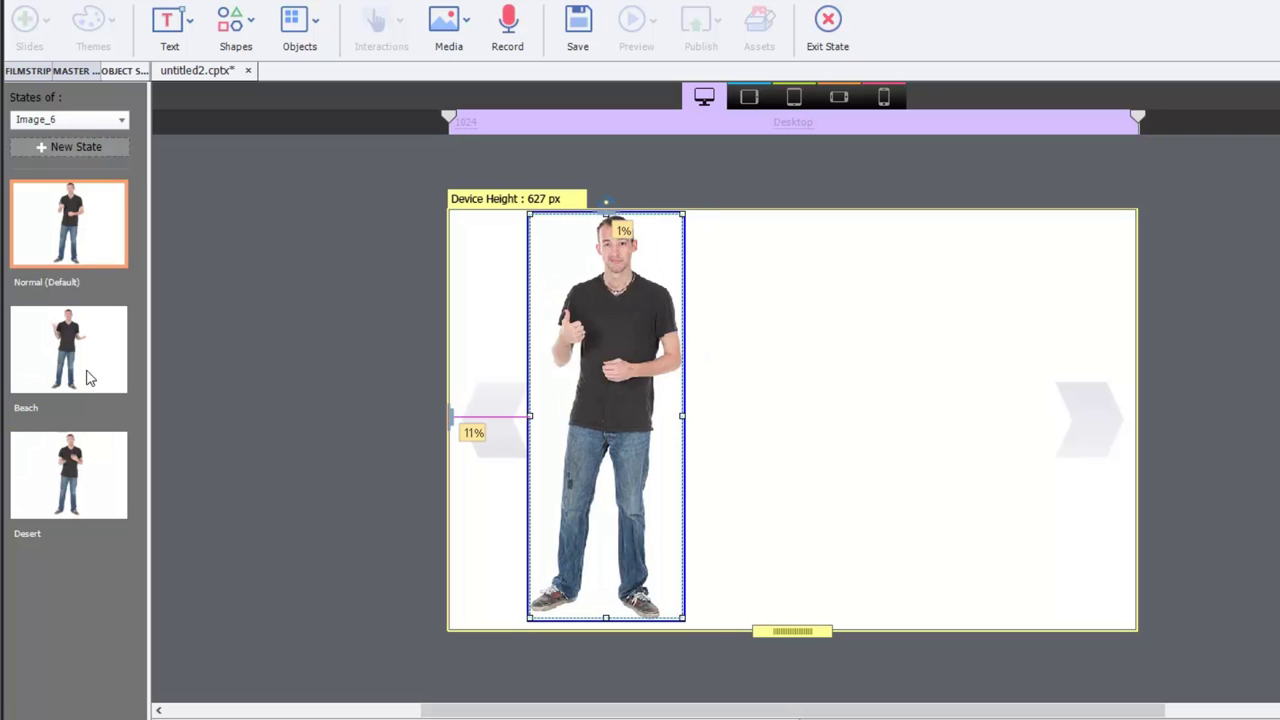
left_click(90, 463)
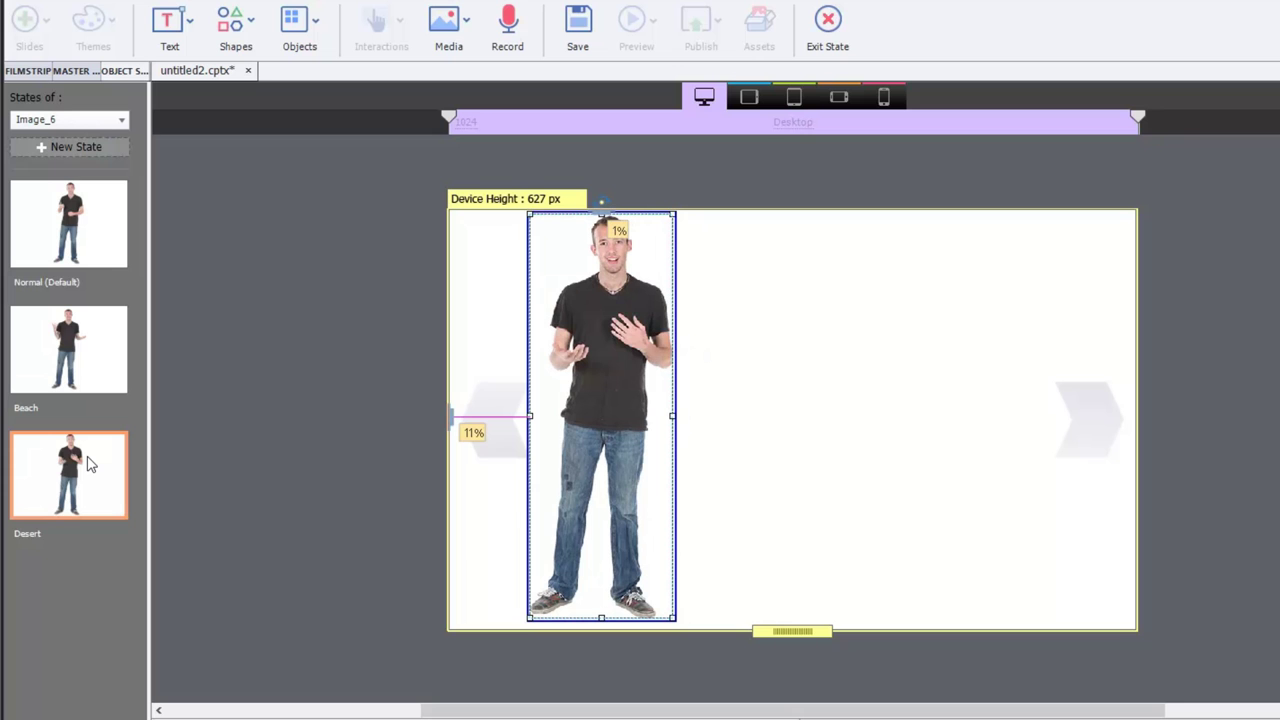
left_click(110, 232)
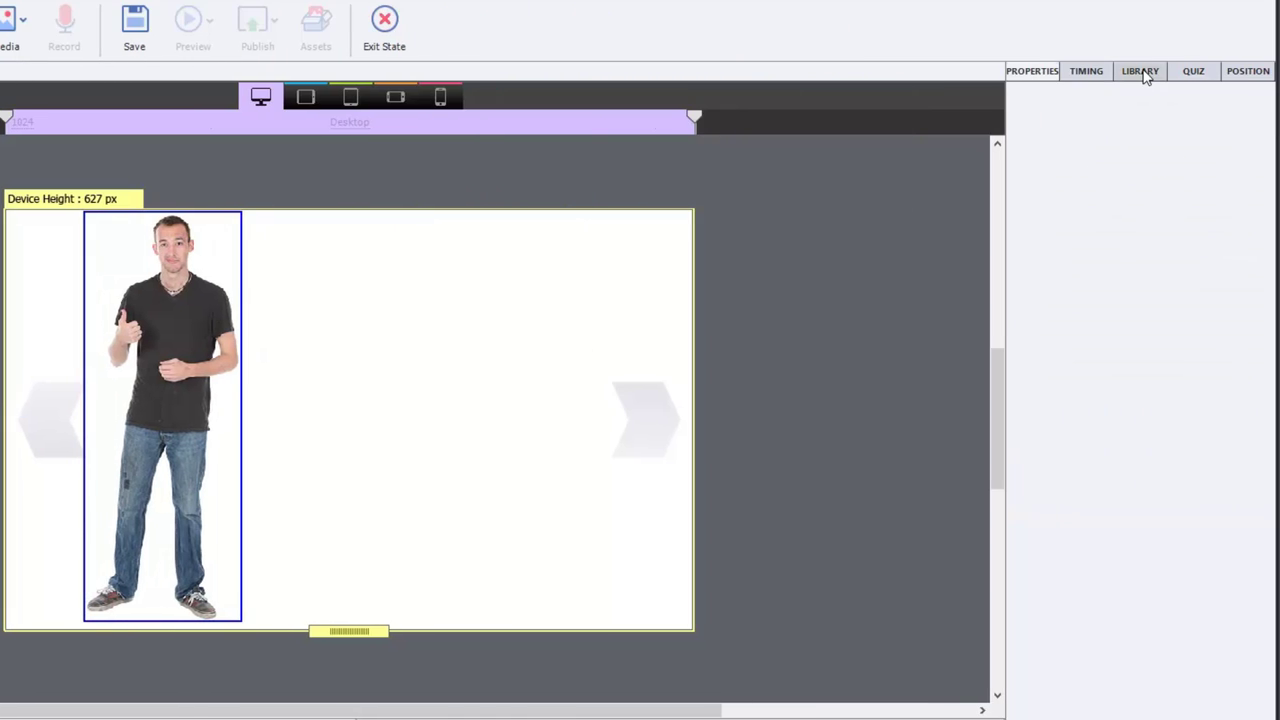
Place the mountain road photo J1PSR7BF26.jpg from the library into the Desert state.
left_click(1145, 73)
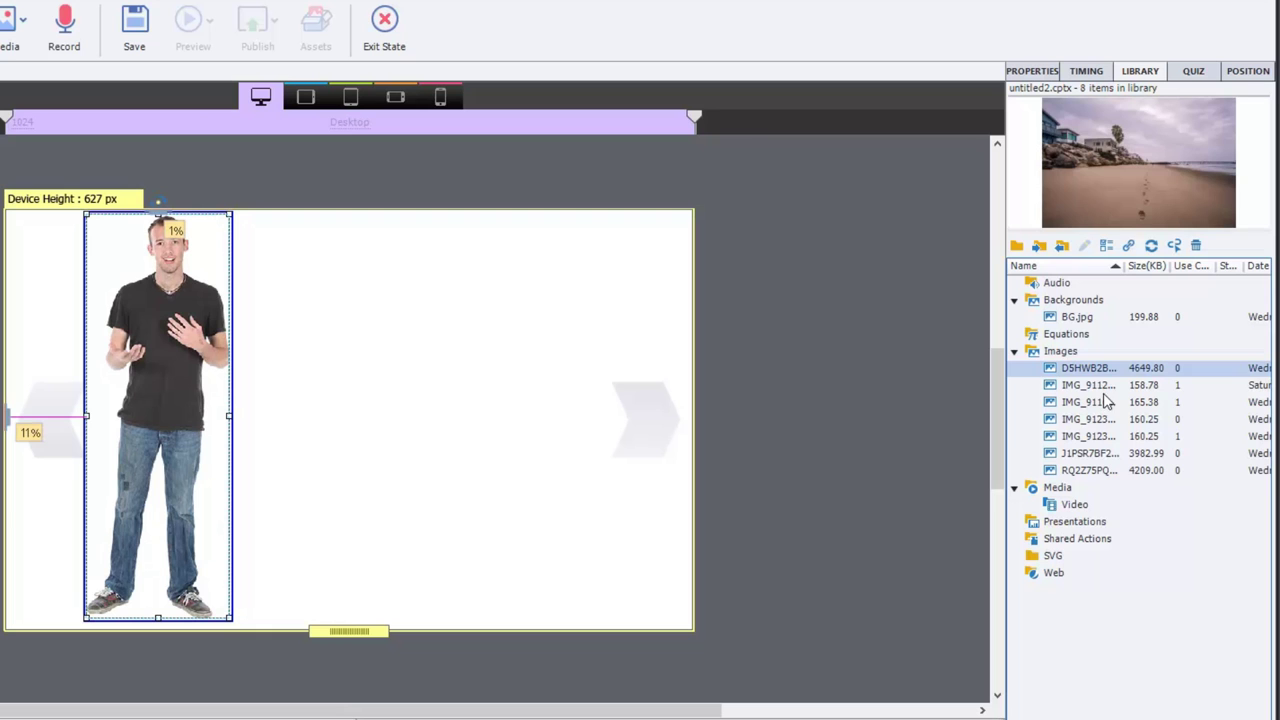
left_click(1100, 386)
key("Down")
key("Down")
key("Down")
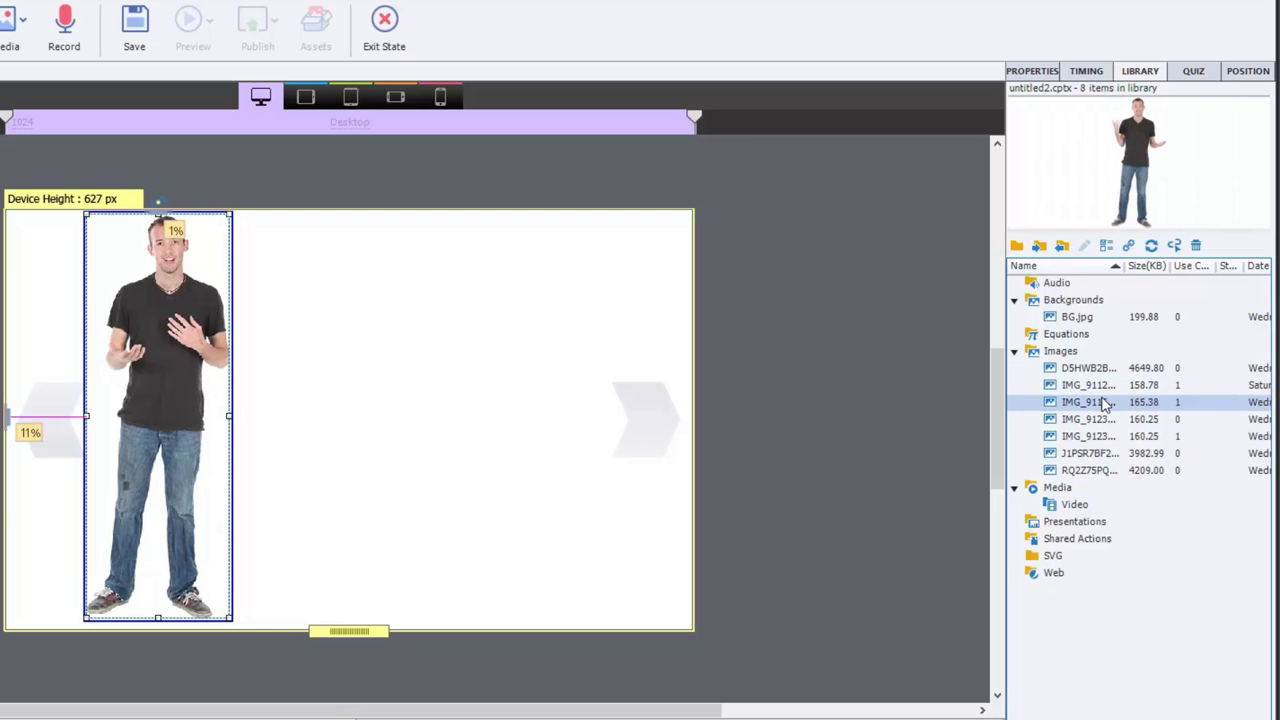
key("Down")
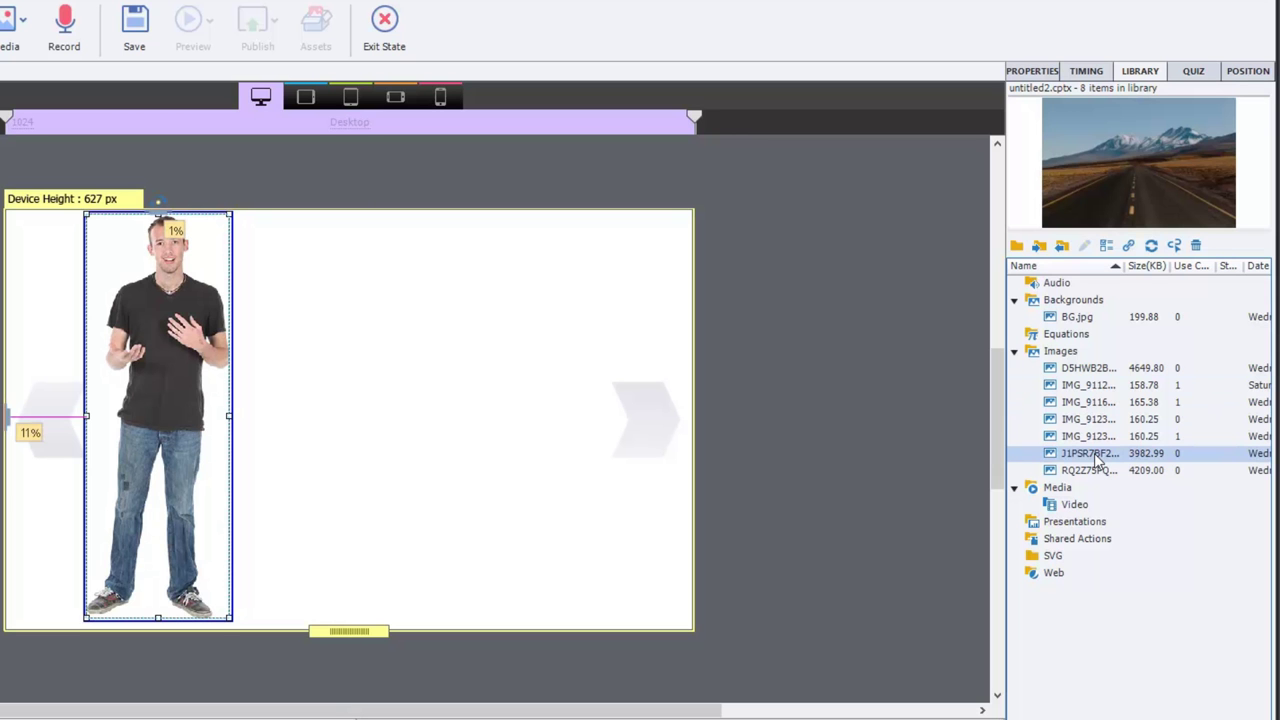
left_click_drag(1092, 456, 290, 350)
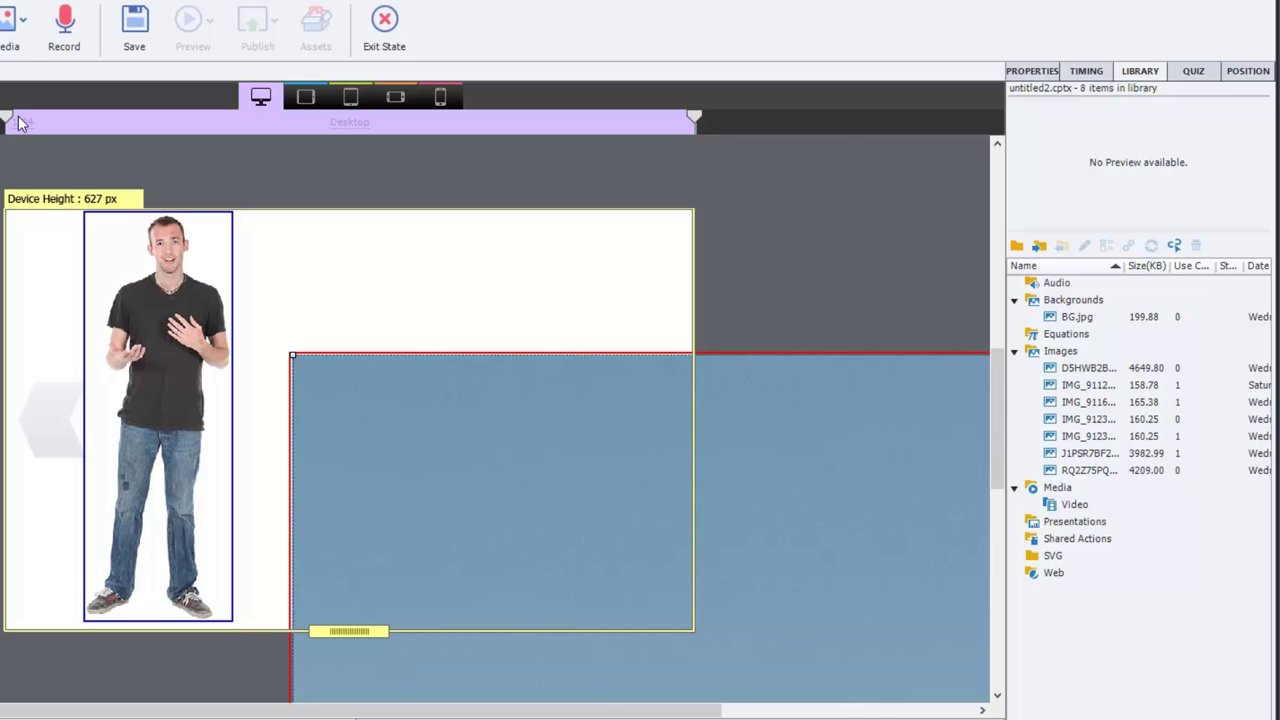
Switch the mountain road photo's width to pixels and set it to 1024 px.
left_click(1250, 73)
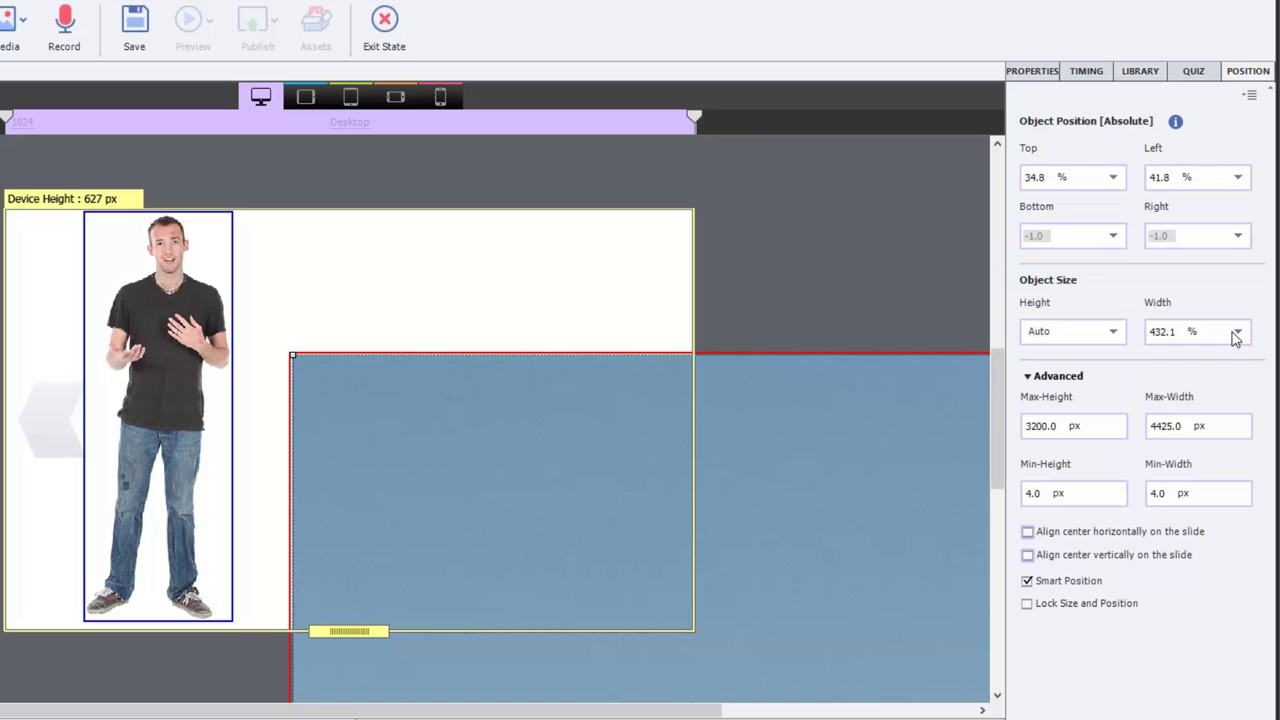
left_click(1237, 331)
left_click(1213, 388)
left_click_drag(1198, 333, 1106, 331)
type("1024")
key("Return")
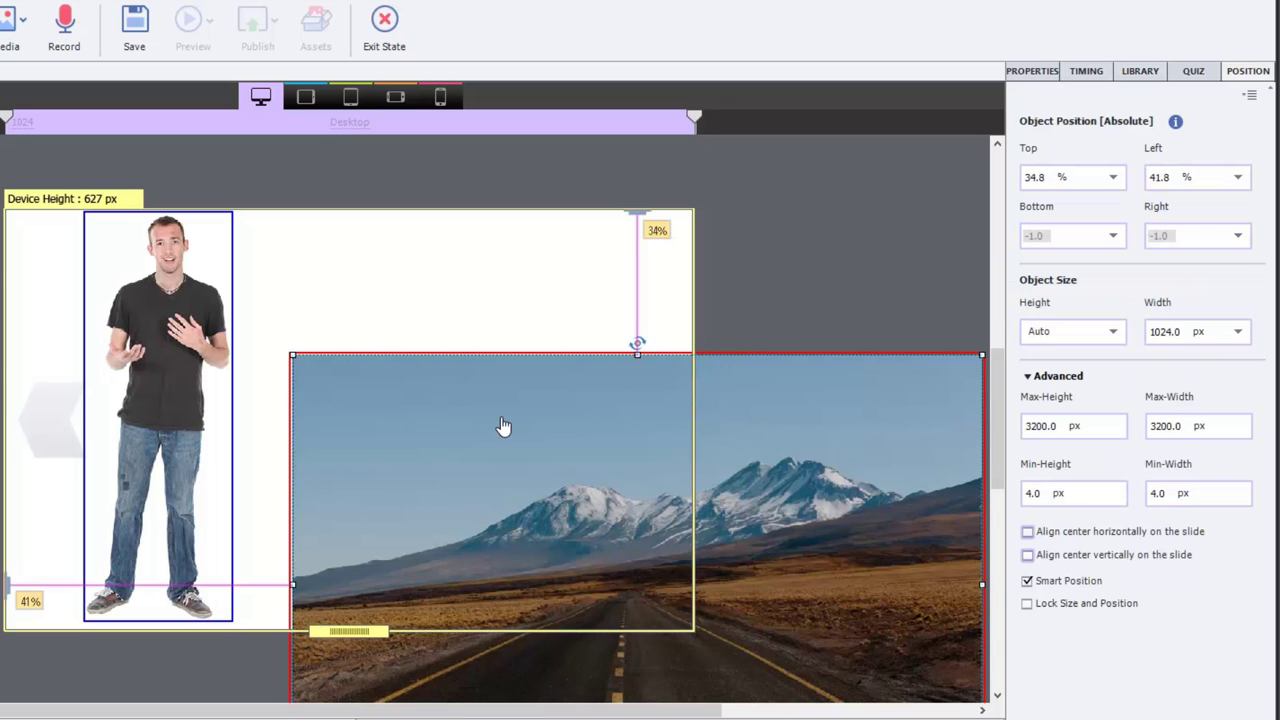
Fit the mountain road photo to the stage and send it behind the character.
left_click(1035, 74)
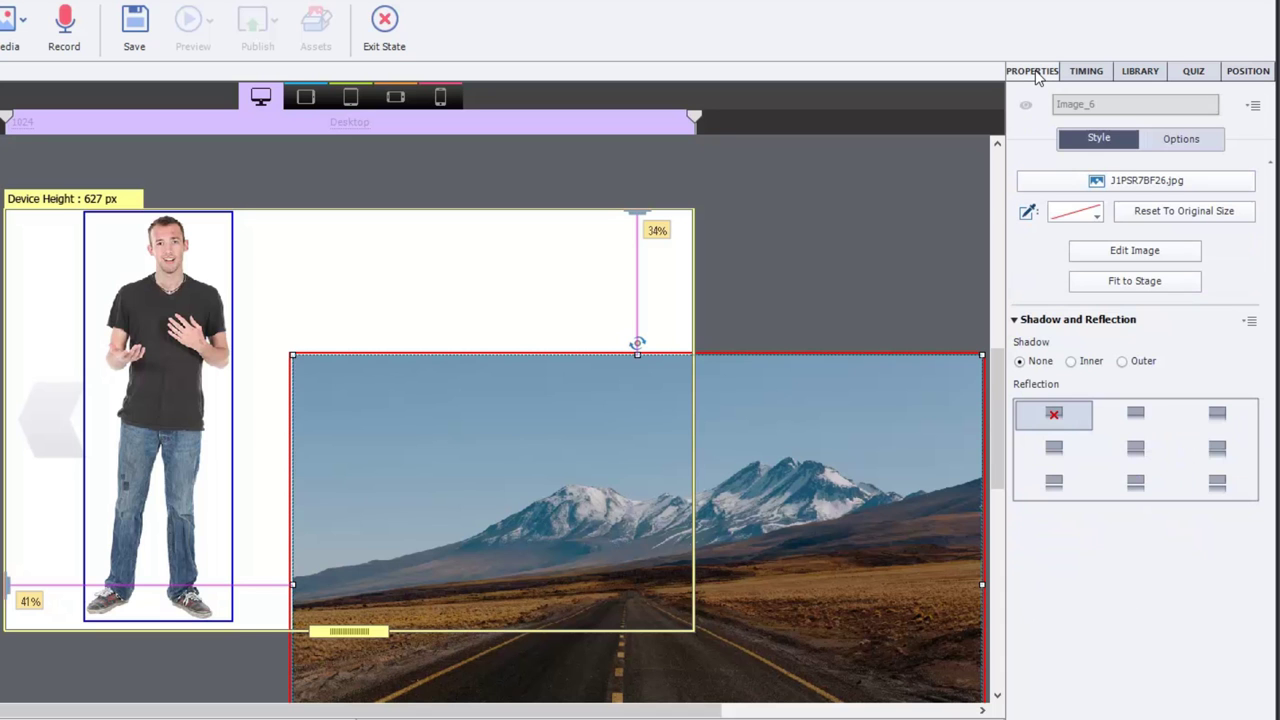
left_click(1134, 288)
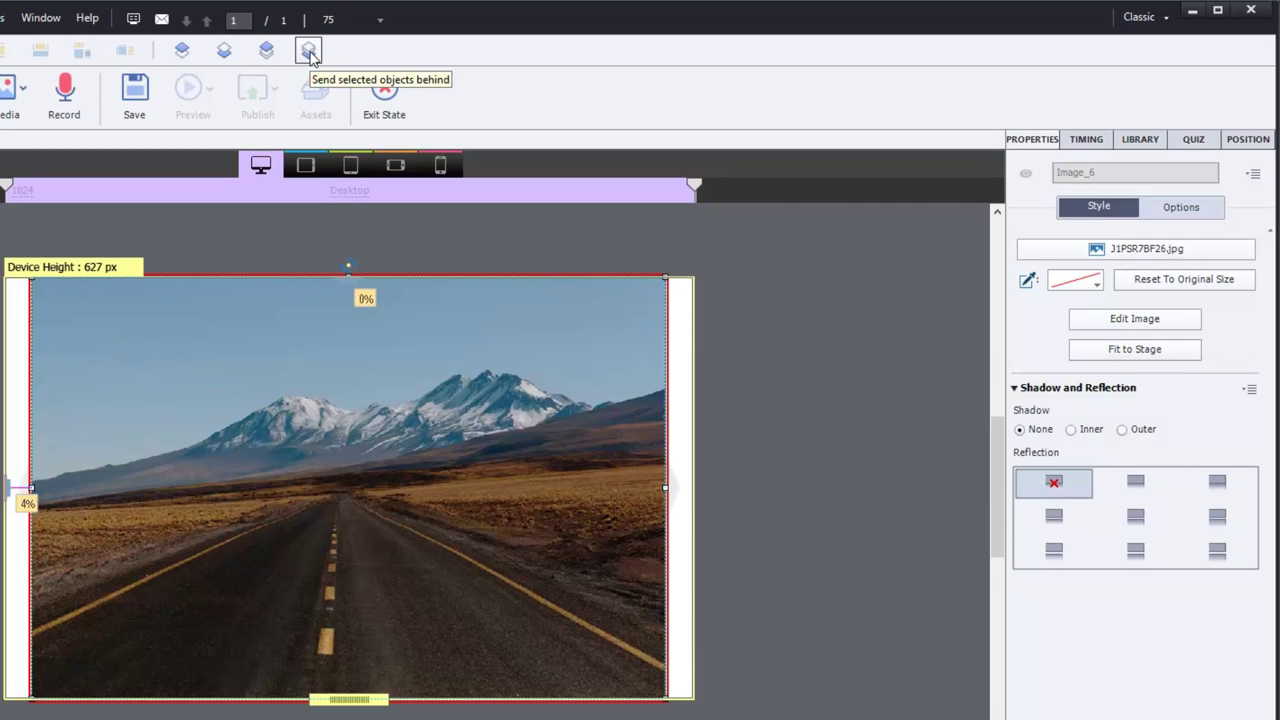
left_click(309, 50)
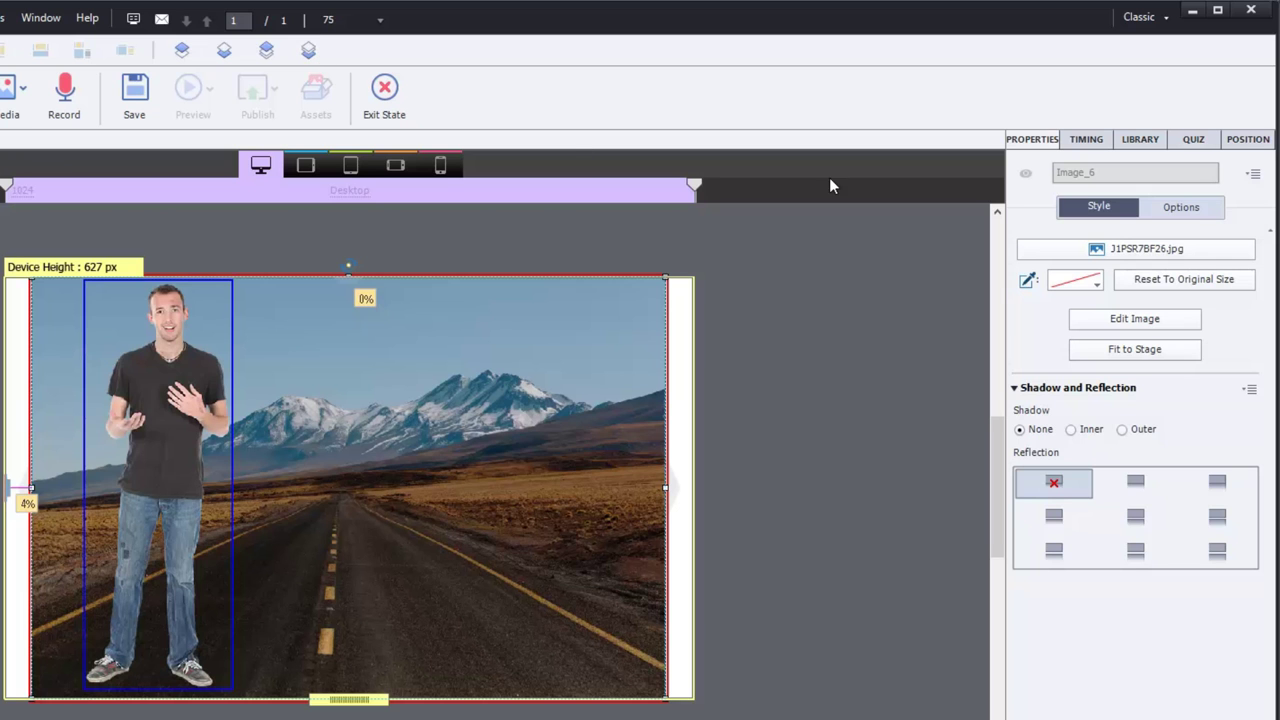
Switch the mountain road photo's height and width units to percent.
left_click(1247, 139)
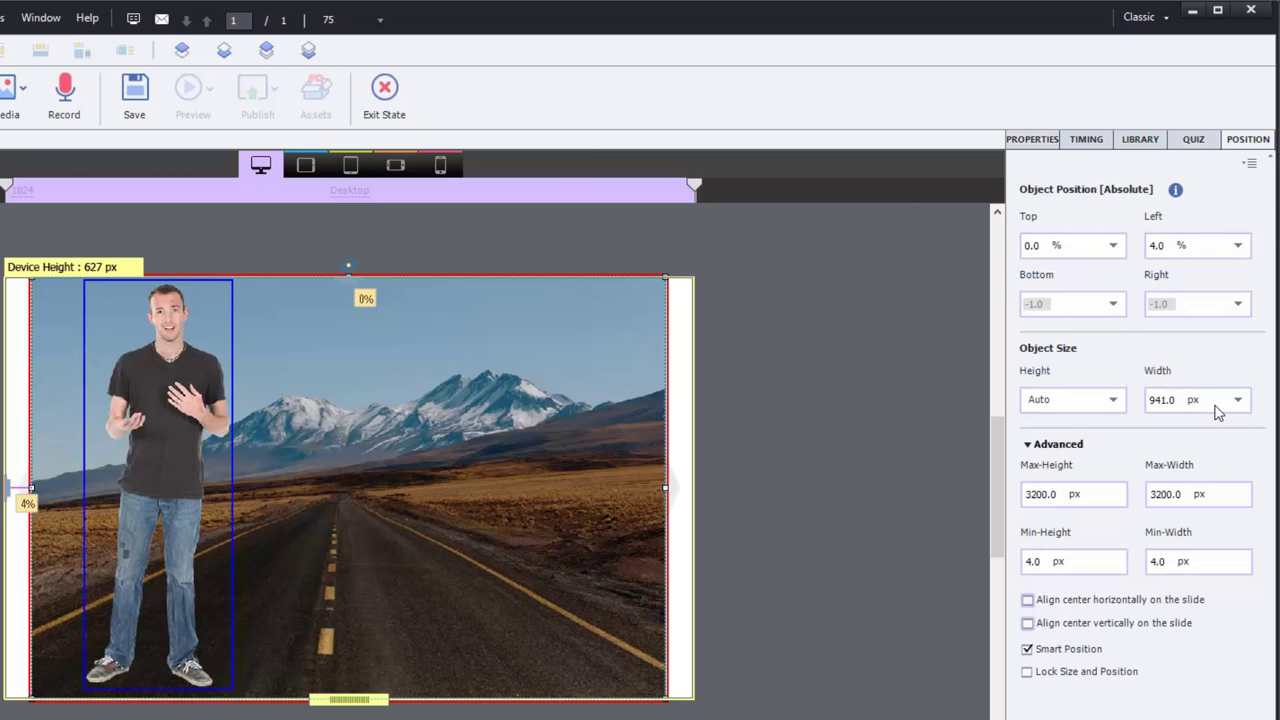
left_click(1113, 400)
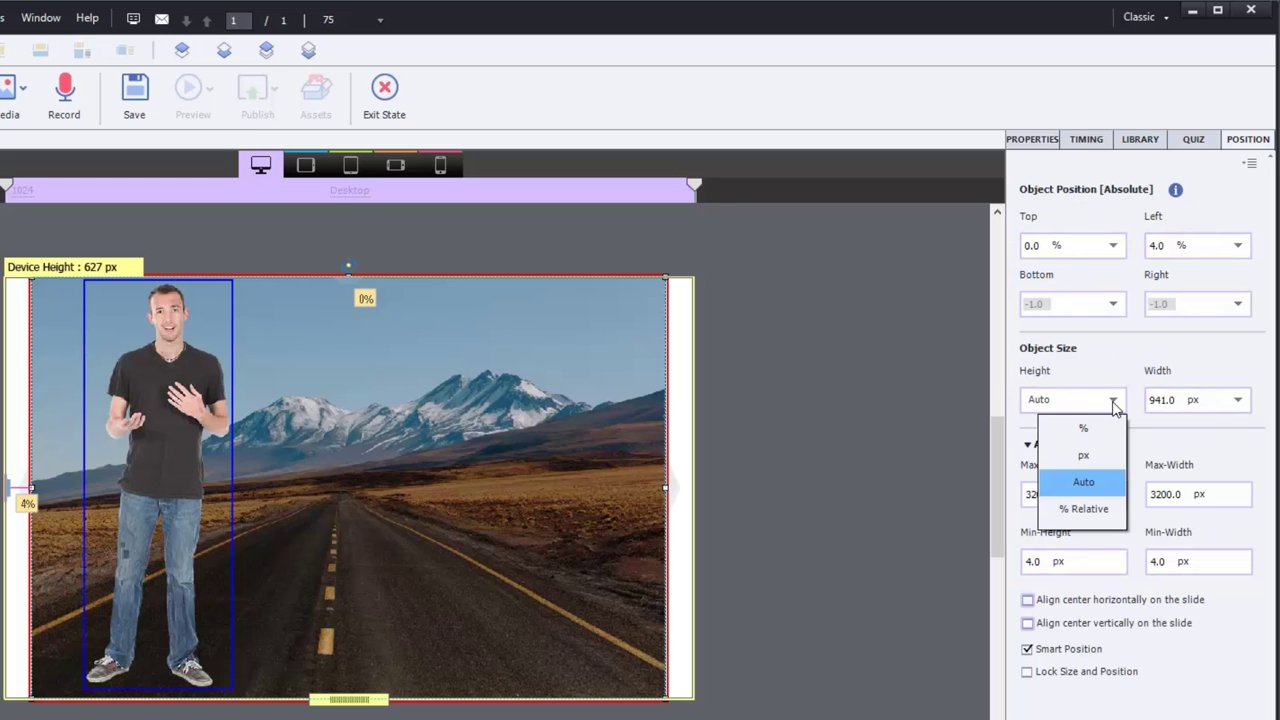
left_click(1092, 456)
left_click(1113, 400)
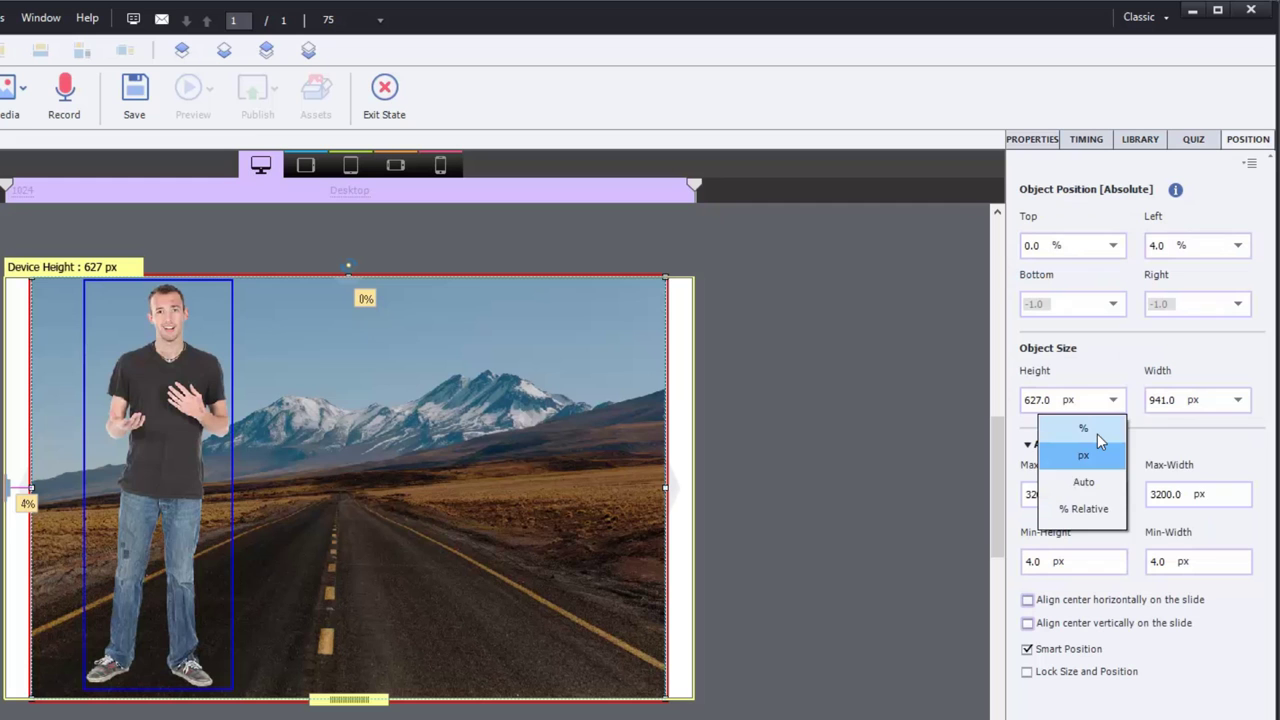
left_click(1090, 425)
left_click(1238, 400)
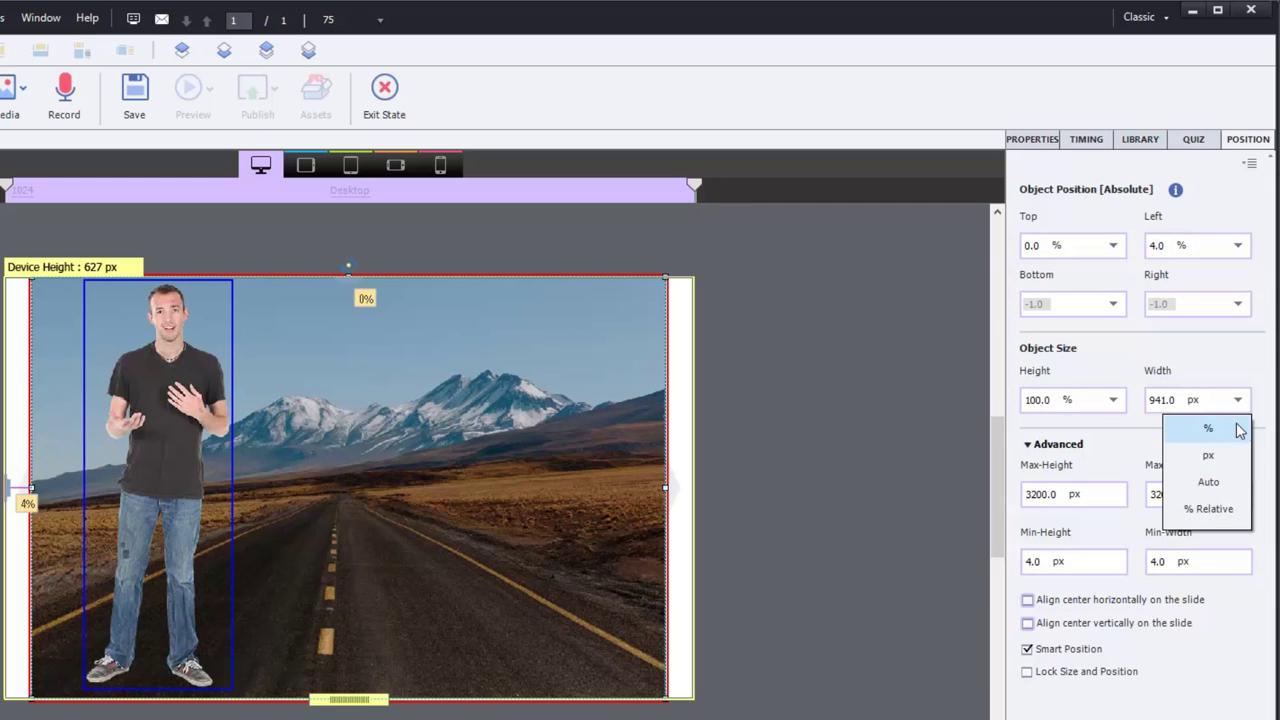
left_click(1240, 426)
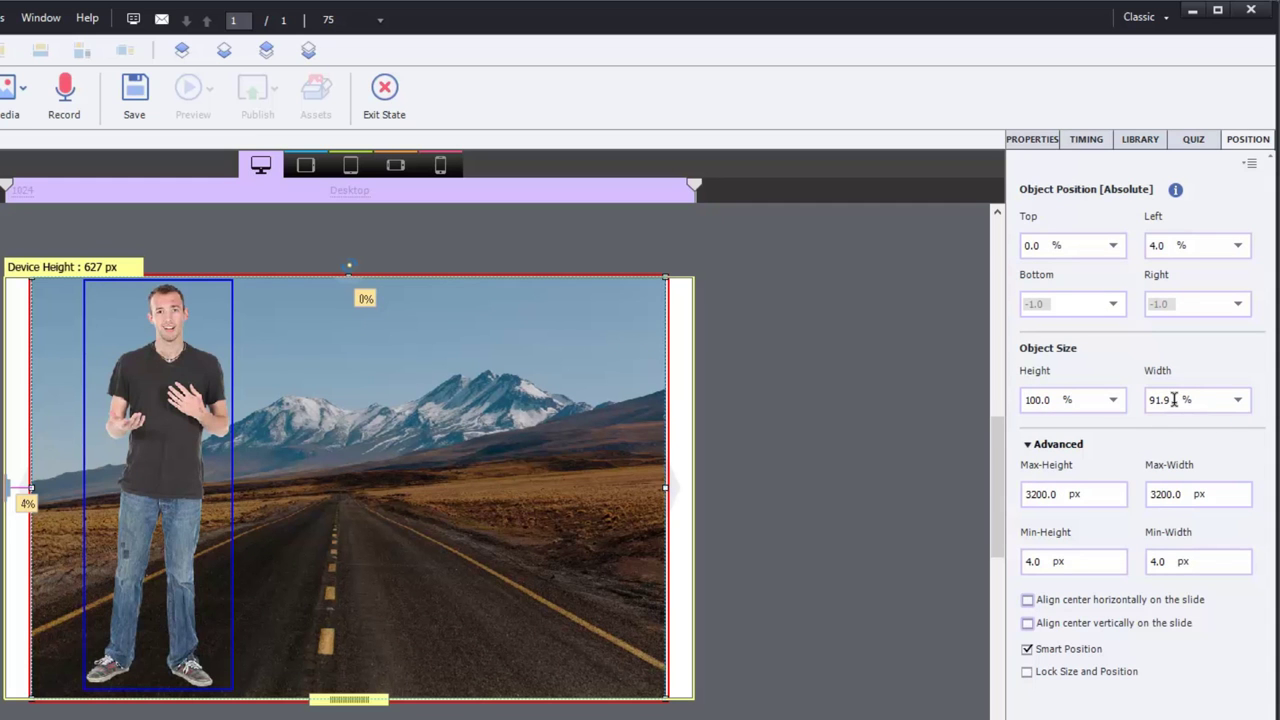
Set the mountain road photo's height to Auto and width to 100%, and center it horizontally and vertically on the slide.
left_click(1113, 400)
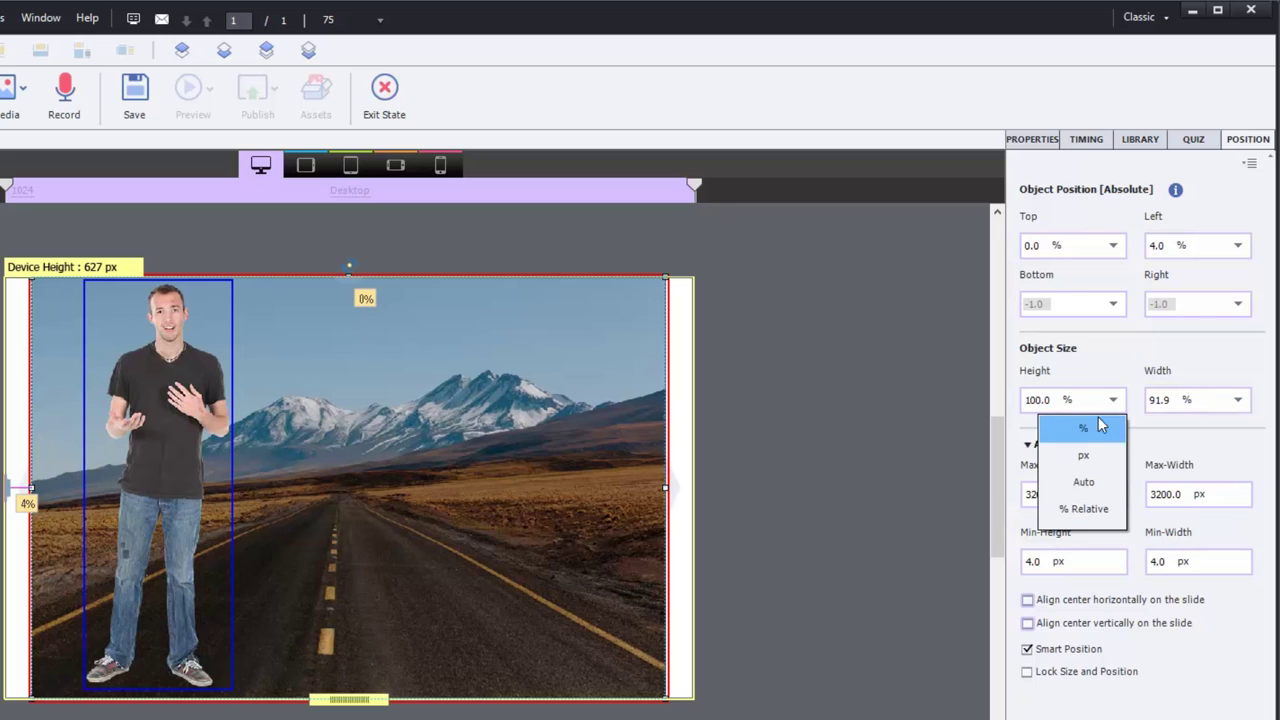
left_click(1078, 480)
left_click(1170, 398)
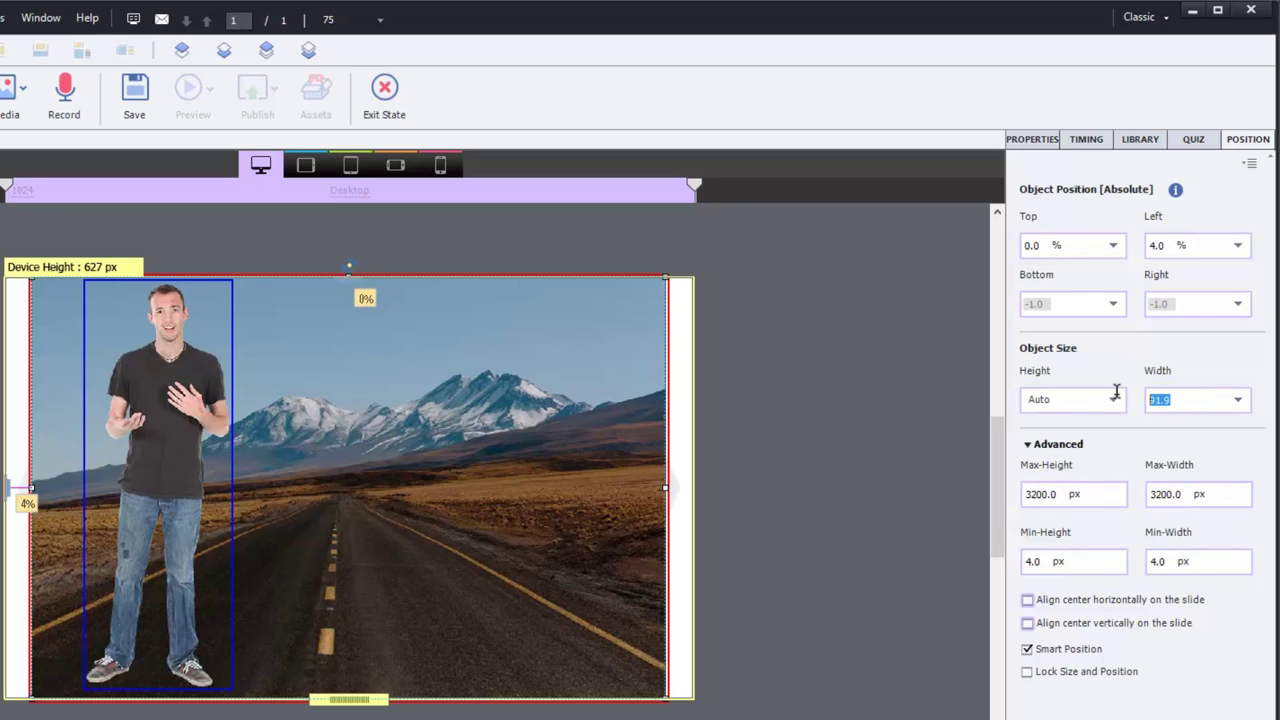
type("100")
key("Return")
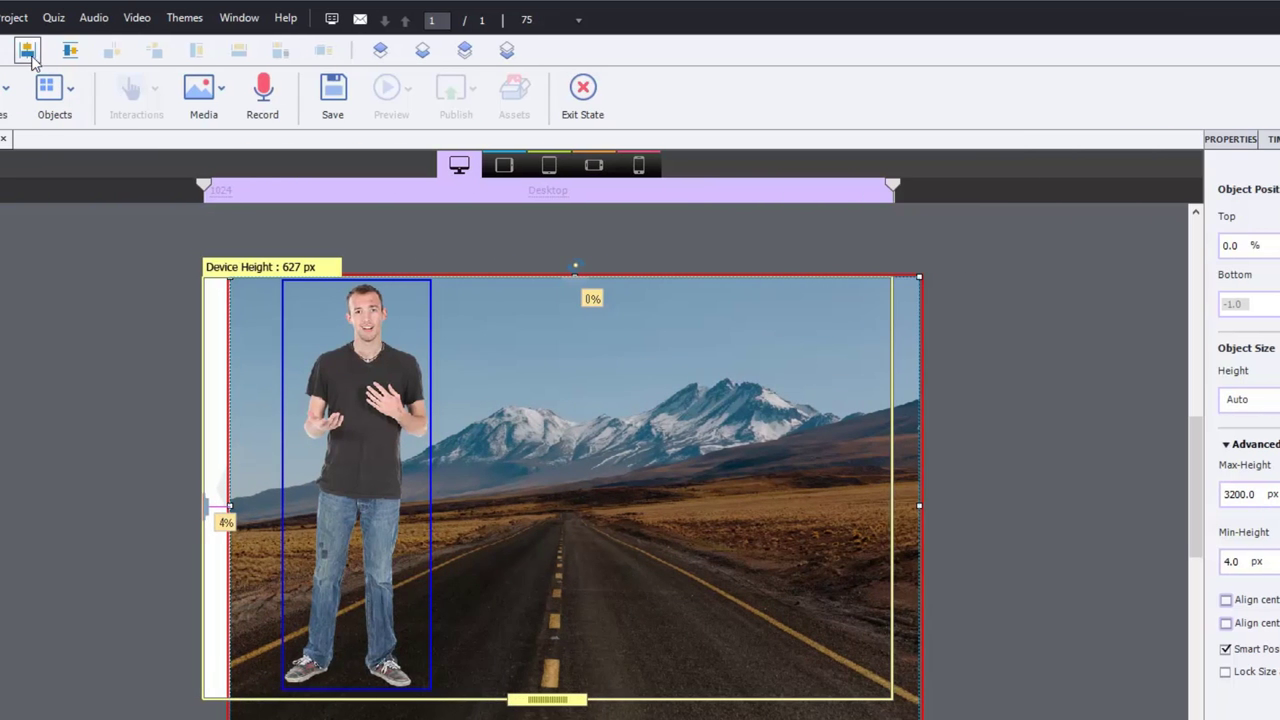
left_click(28, 52)
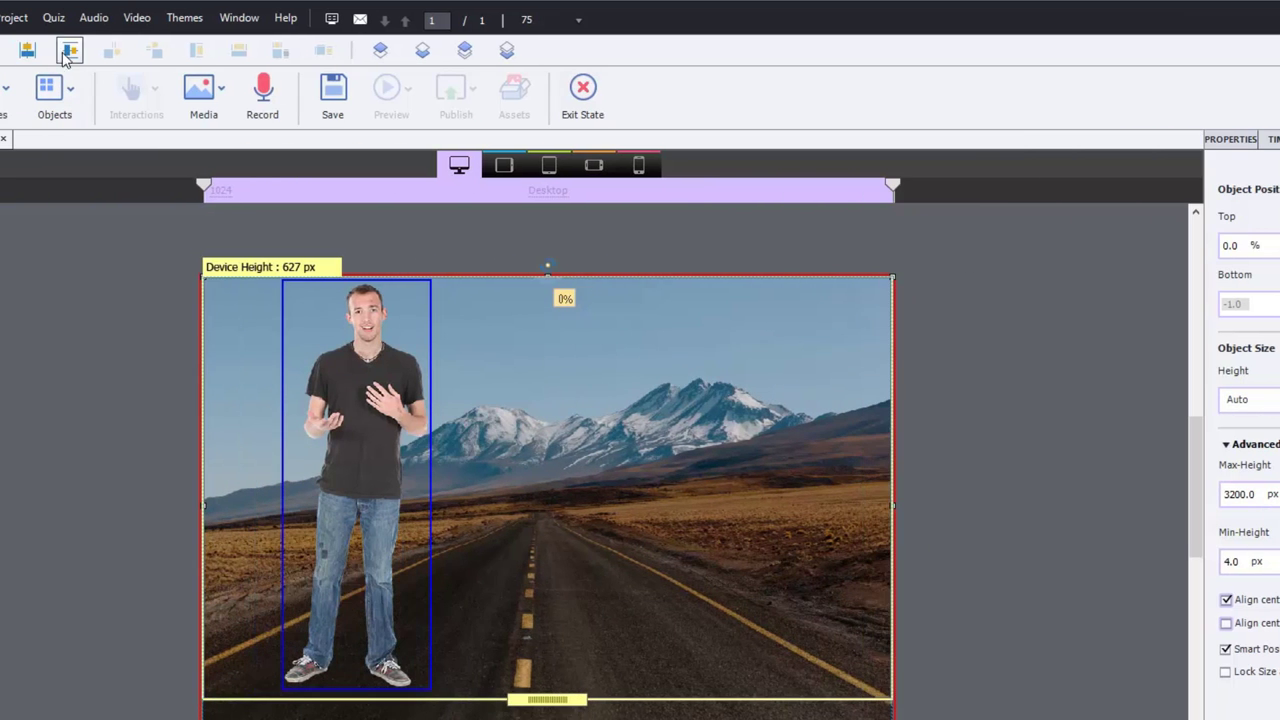
left_click(70, 50)
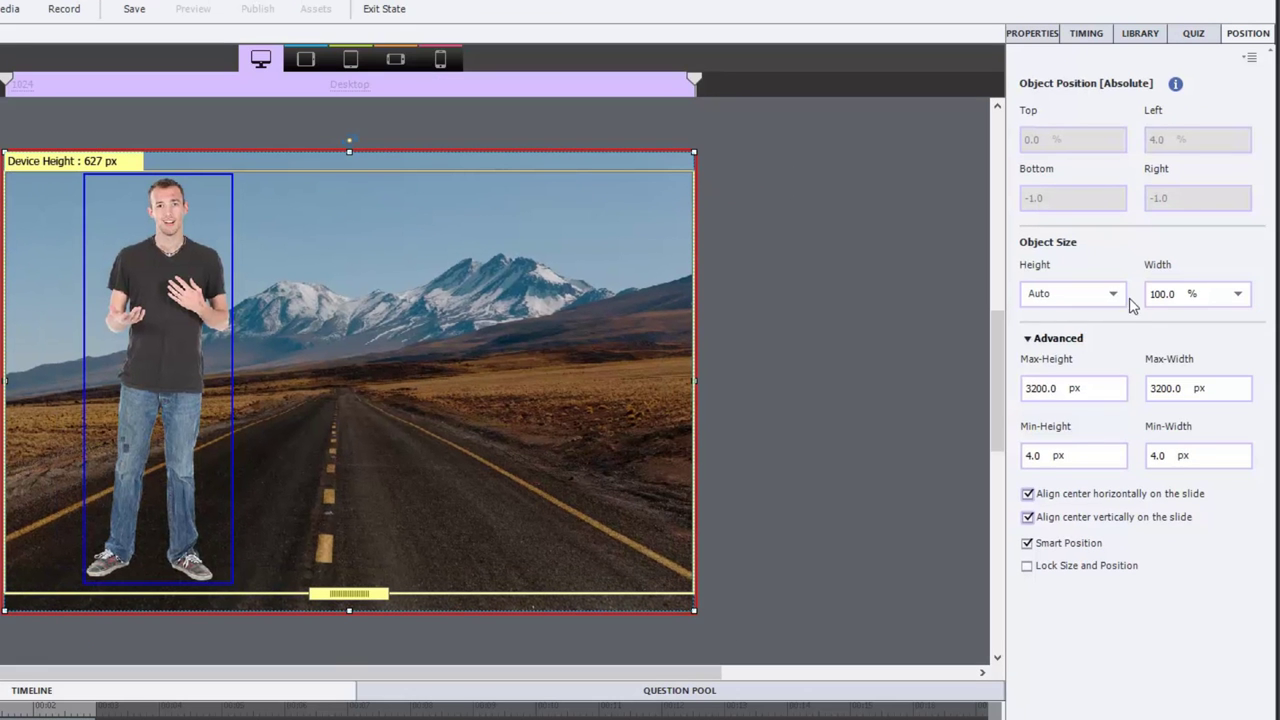
Switch the mountain road photo's height and width to pixels and turn off its horizontal and vertical centering on the slide.
left_click(1114, 294)
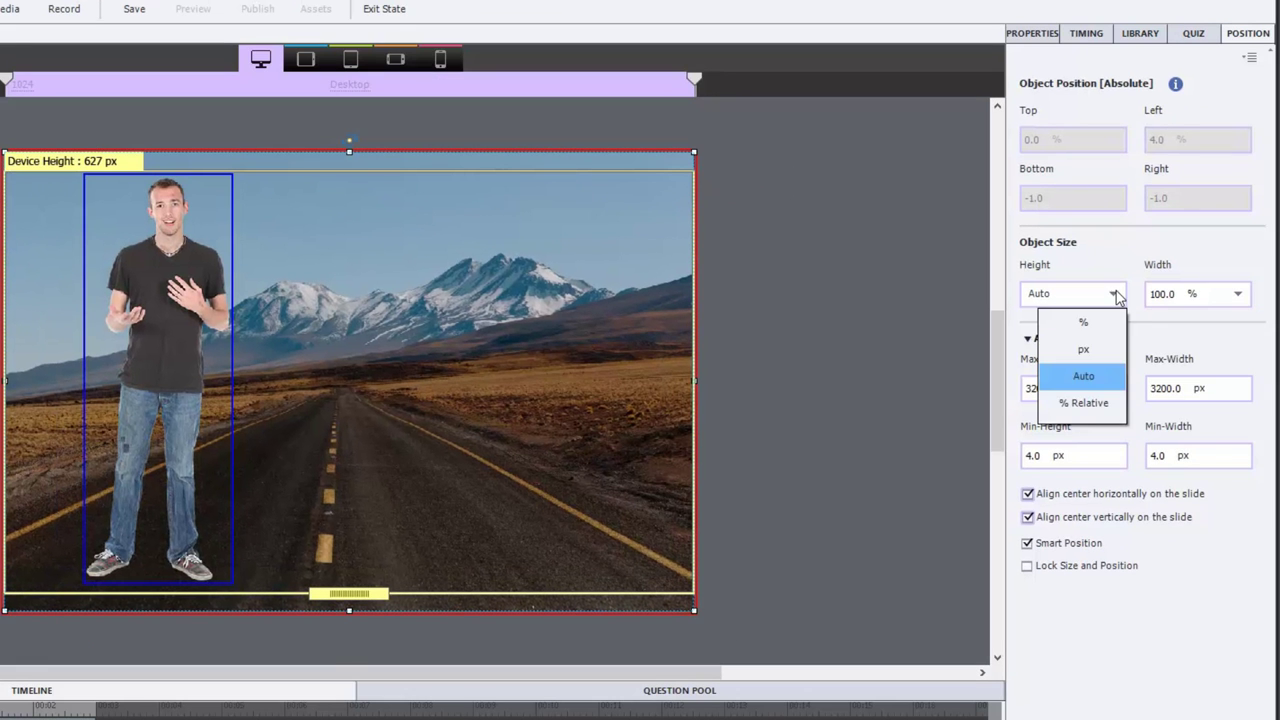
left_click(1097, 347)
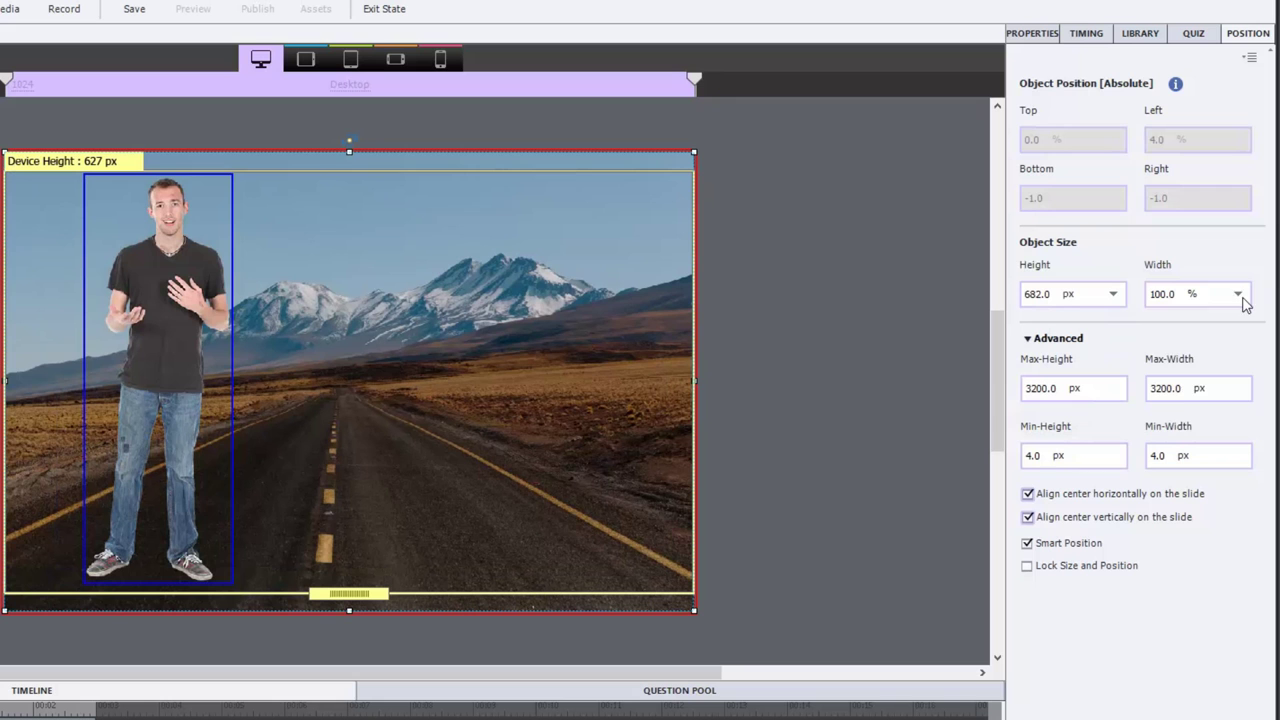
left_click(1238, 294)
left_click(1208, 349)
left_click(1027, 493)
left_click(1027, 517)
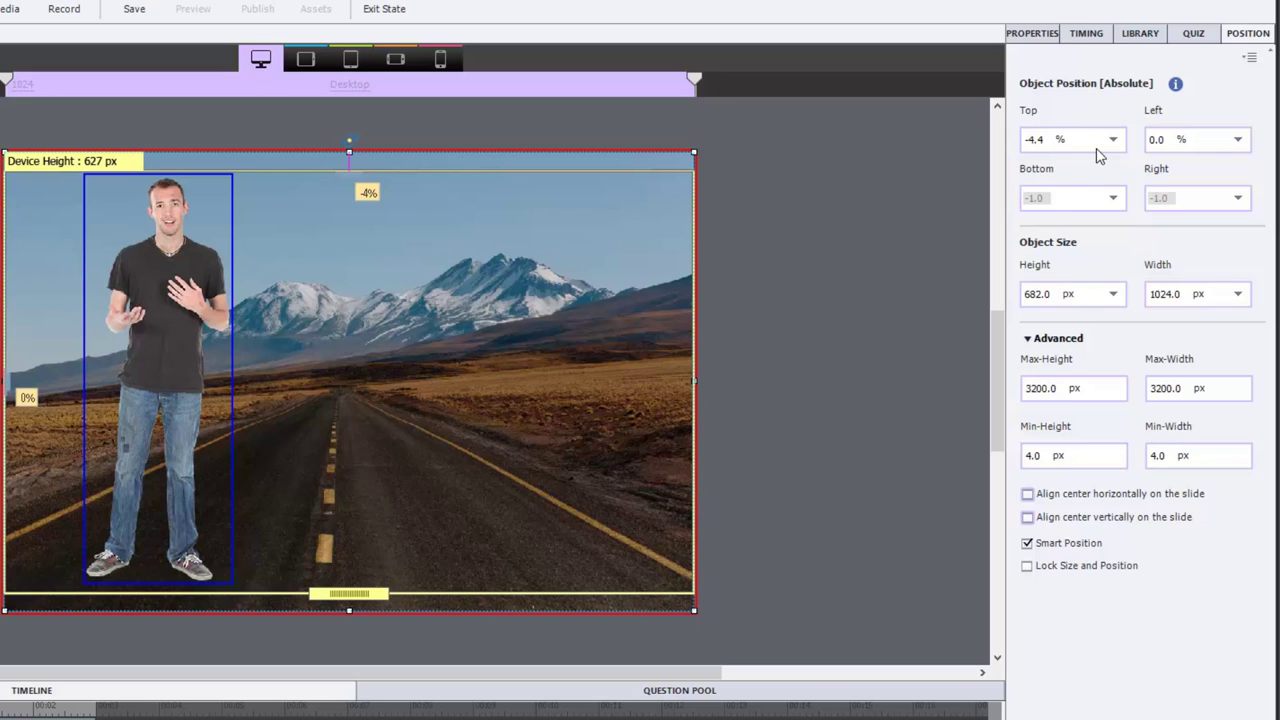
Position the mountain road photo relative to the slide's bottom edge in percent, with an offset of 0%.
left_click(1114, 199)
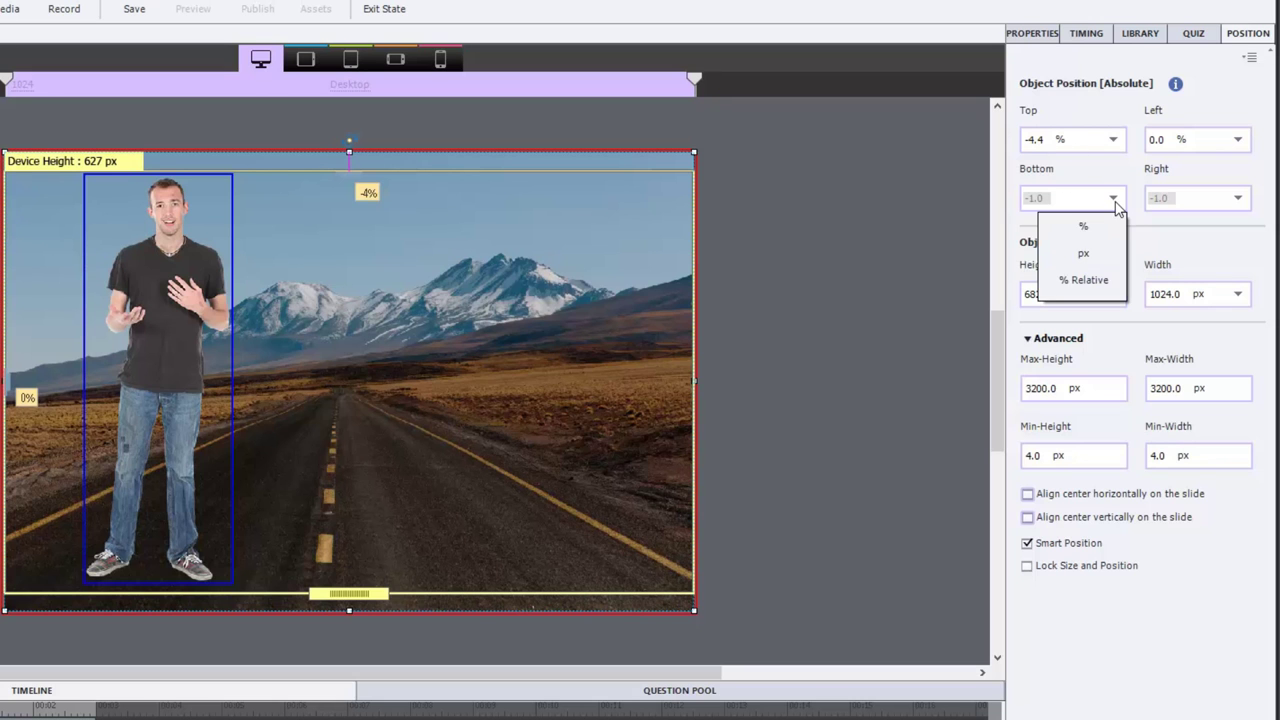
left_click(1083, 226)
left_click(1052, 197)
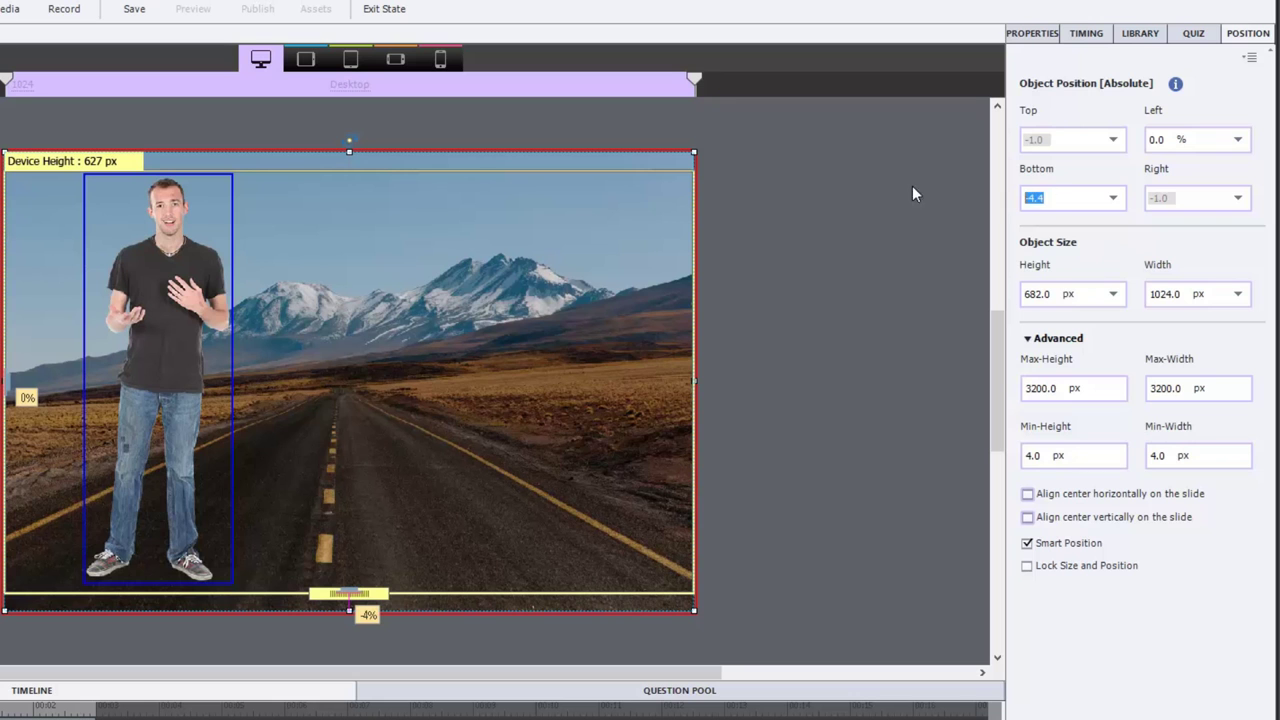
type("0")
key("Return")
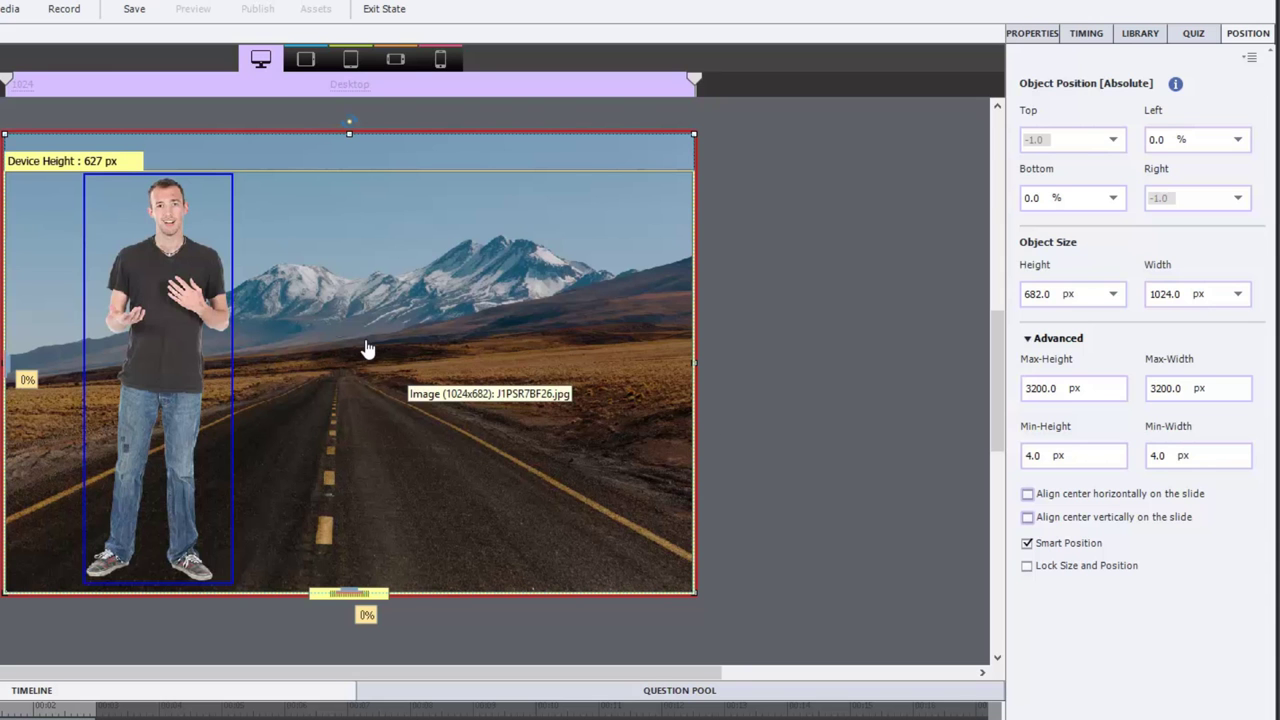
Check how the mountain road photo fits in the tablet and mobile layouts, returning to the Desktop layout.
left_click(306, 60)
left_click(347, 62)
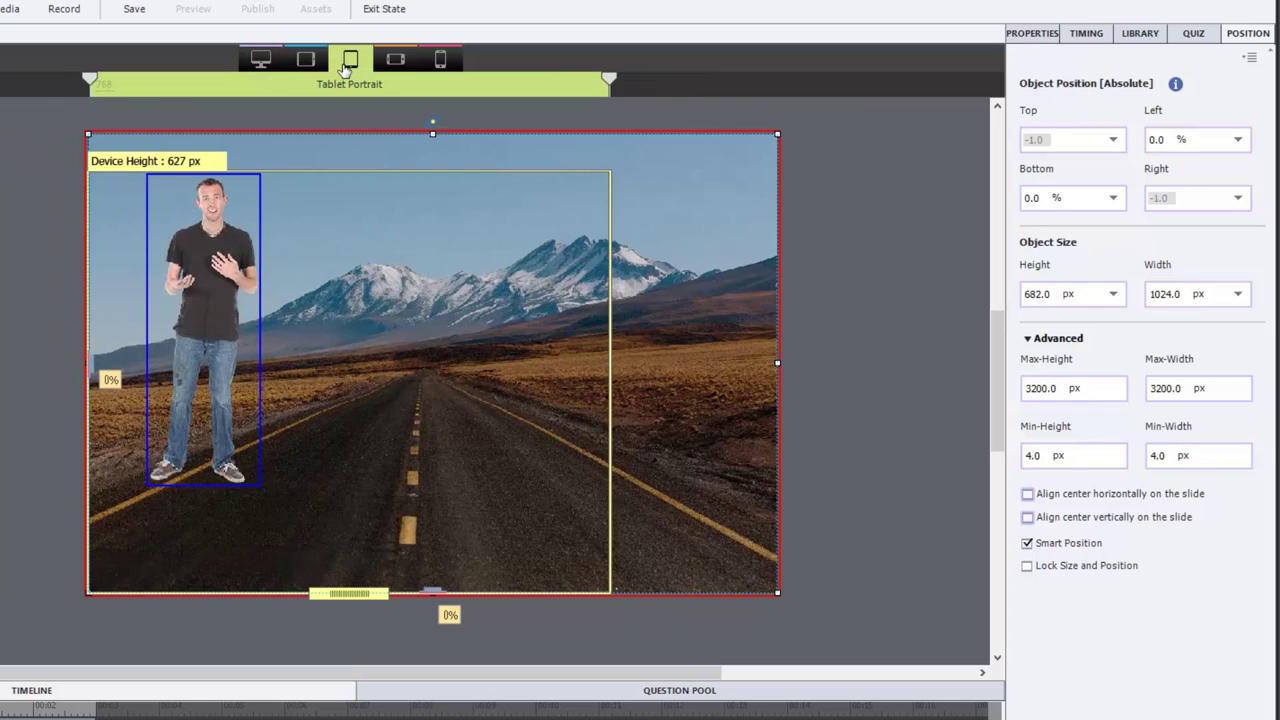
left_click(395, 60)
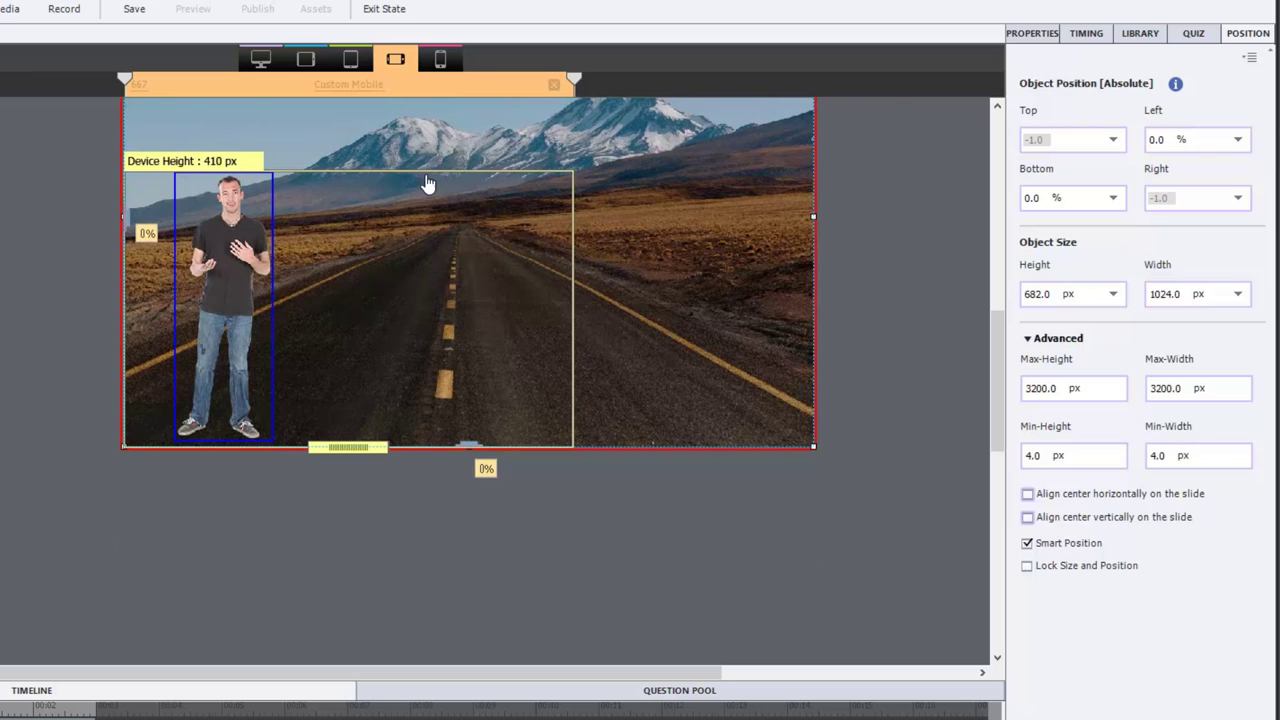
left_click(446, 60)
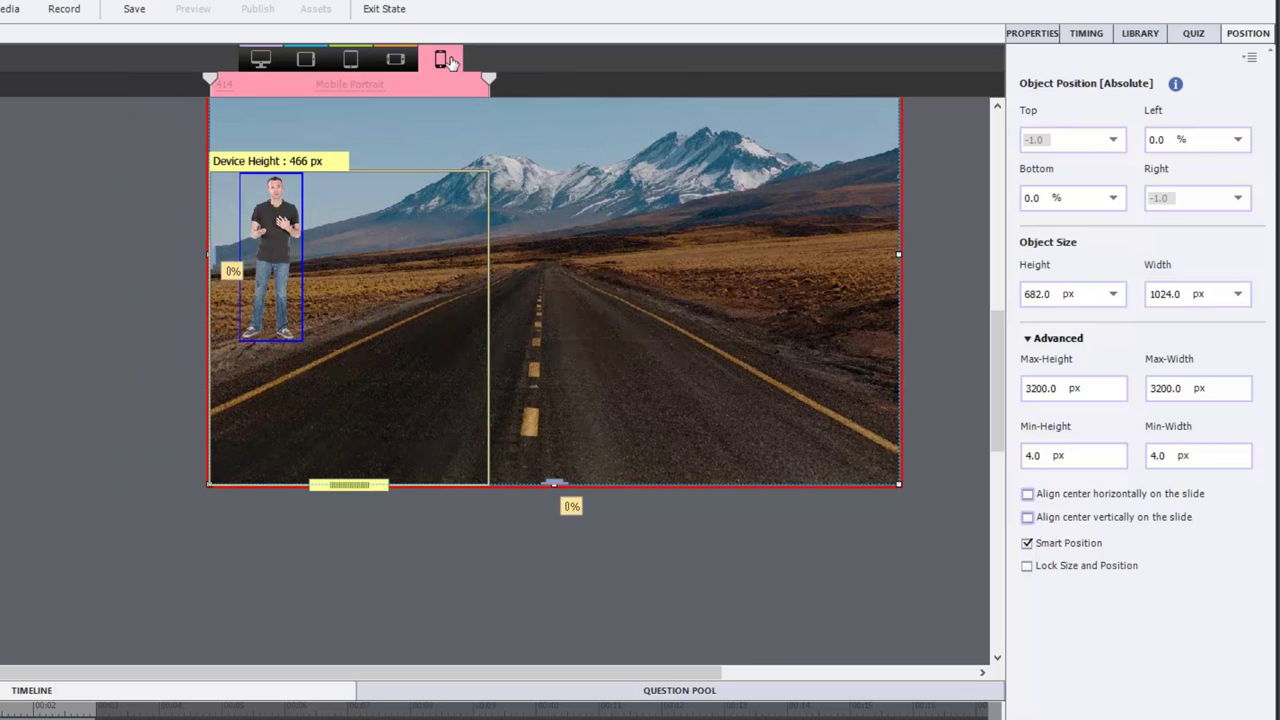
left_click(260, 59)
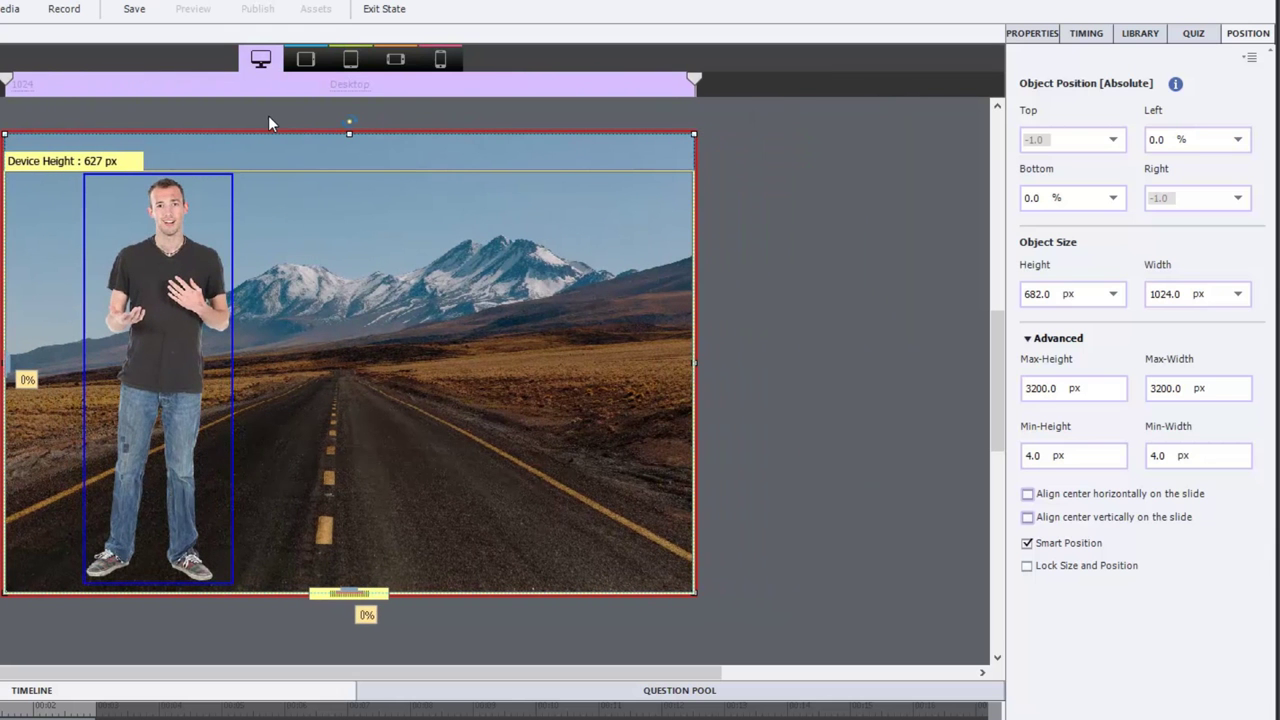
left_click(306, 59)
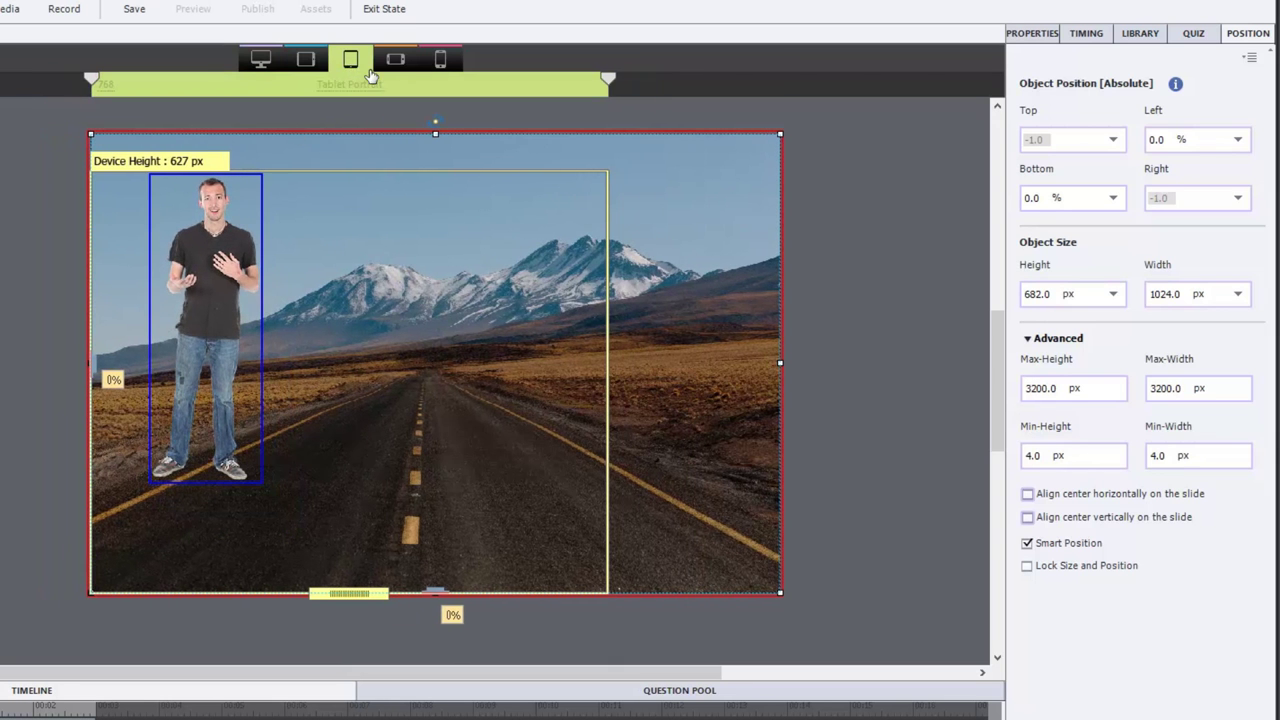
left_click(261, 62)
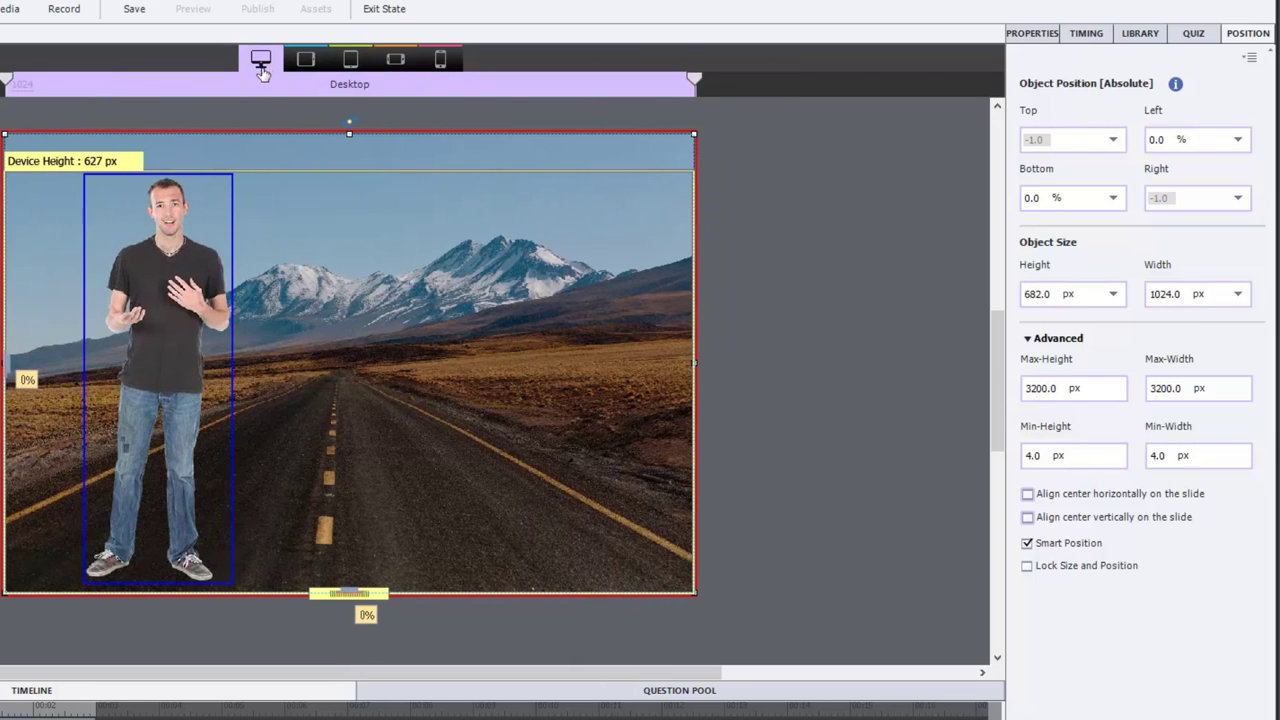
Switch the character image's height and width units to pixels in the Desert state.
left_click(160, 342)
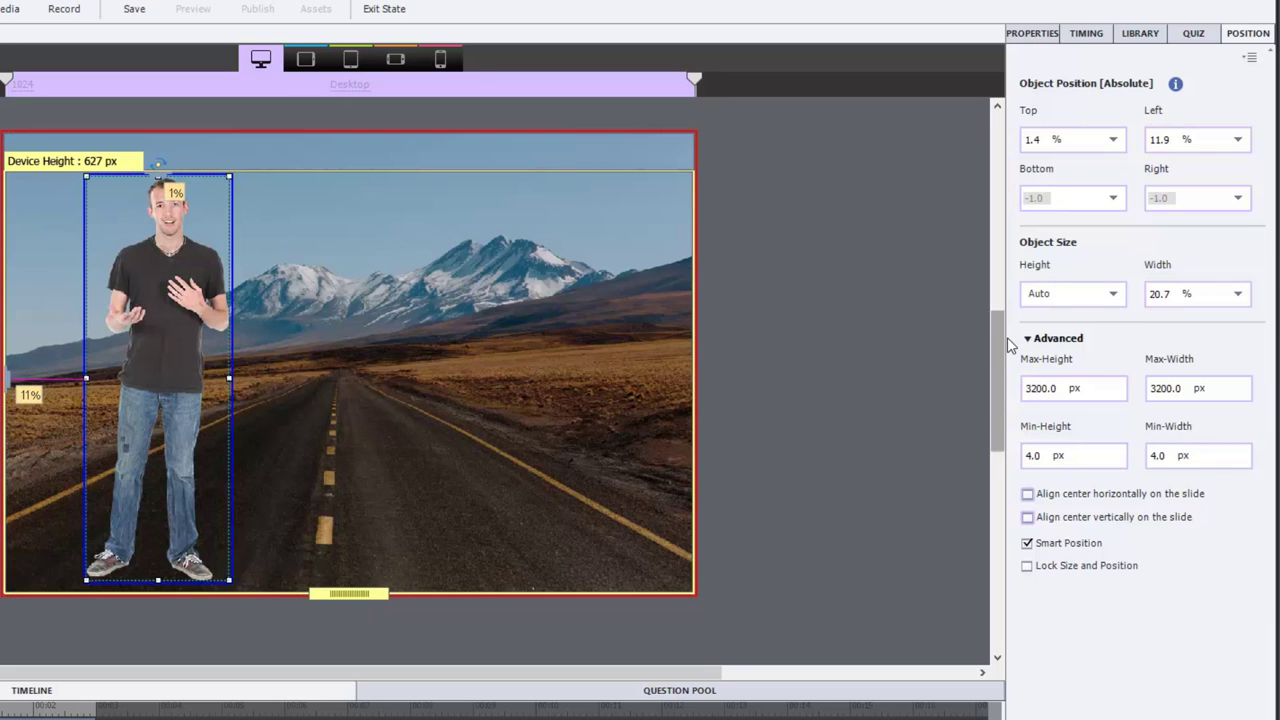
left_click(1113, 296)
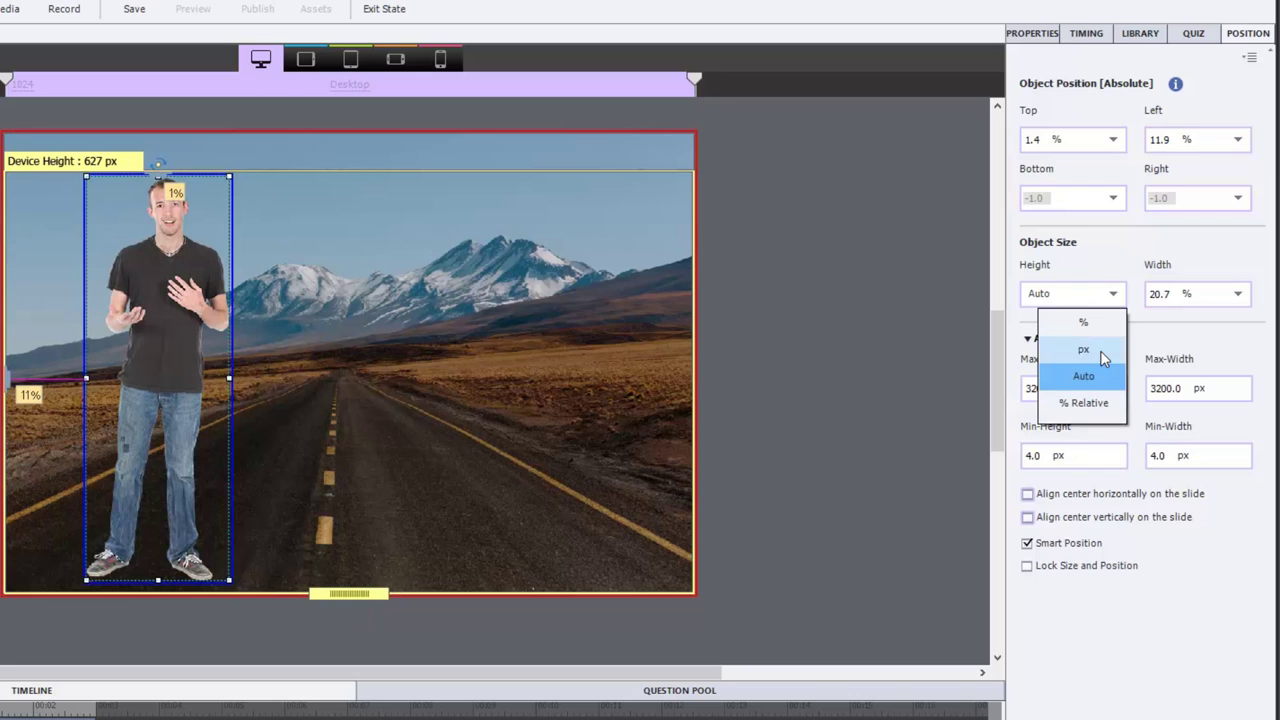
left_click(1105, 348)
left_click(1240, 295)
left_click(1228, 347)
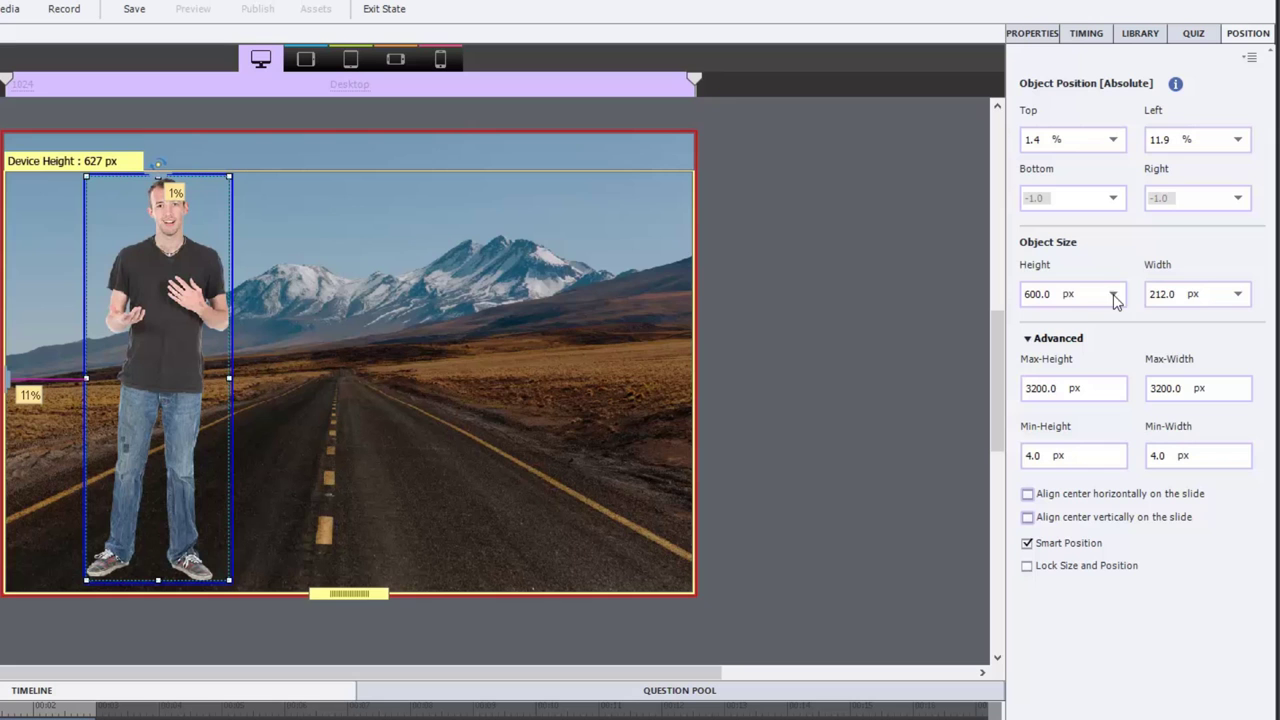
Set the character image's width to Auto and its height to 75%.
left_click(1237, 294)
left_click(1206, 376)
left_click(1113, 294)
left_click(1089, 324)
left_click(1053, 293)
type("75")
key("Return")
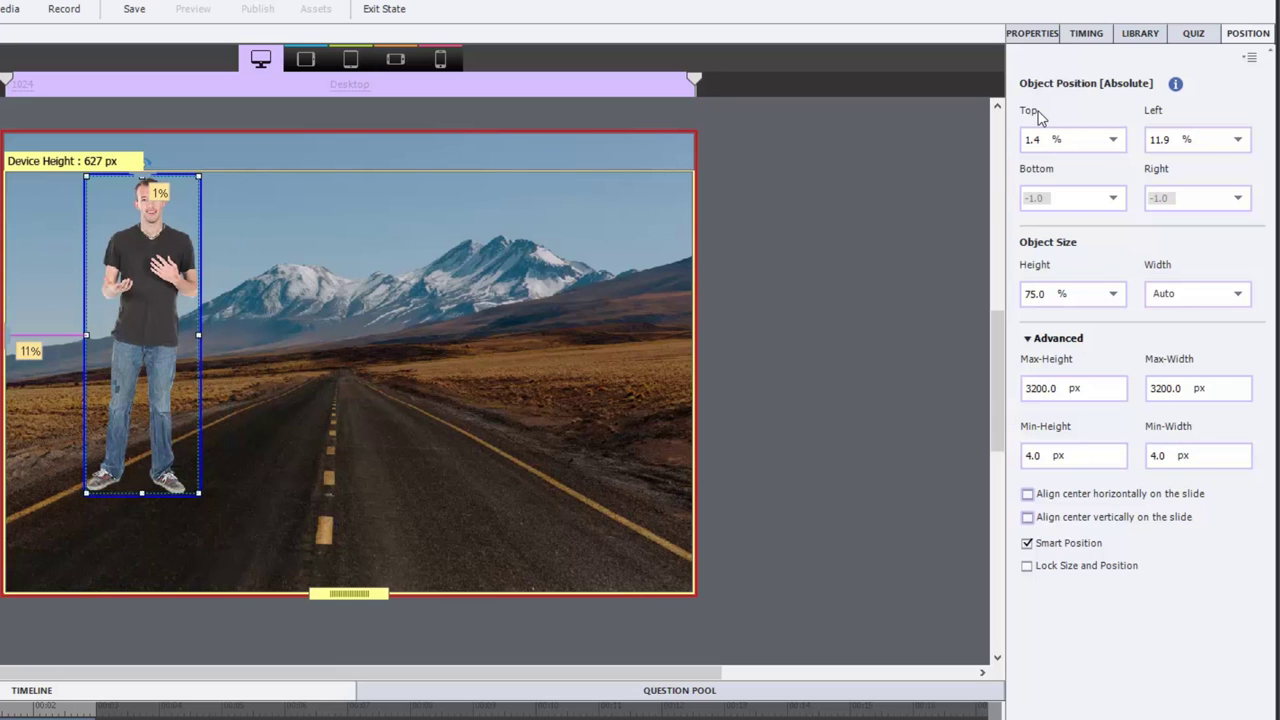
Position the character image 10% from the slide's bottom edge and 10% from its left edge.
left_click(1114, 200)
left_click(1098, 232)
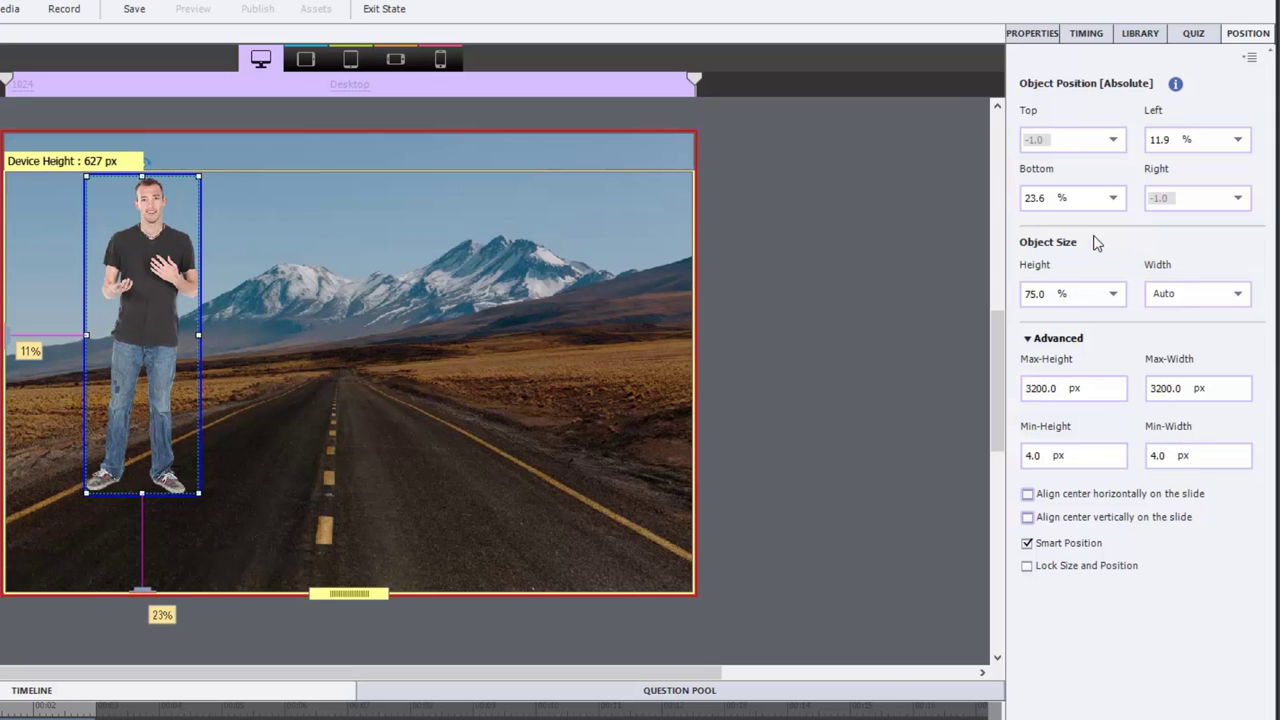
left_click_drag(1050, 199, 975, 197)
type("10")
key("Return")
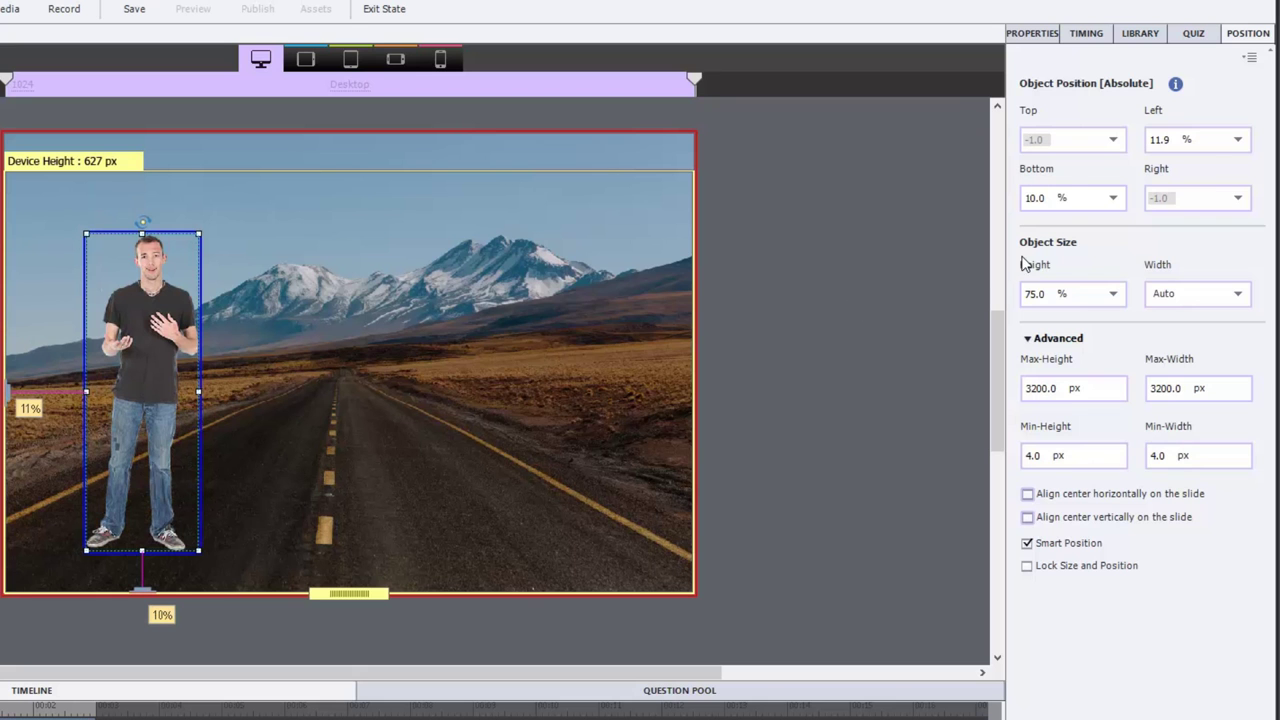
left_click_drag(1176, 139, 1176, 139)
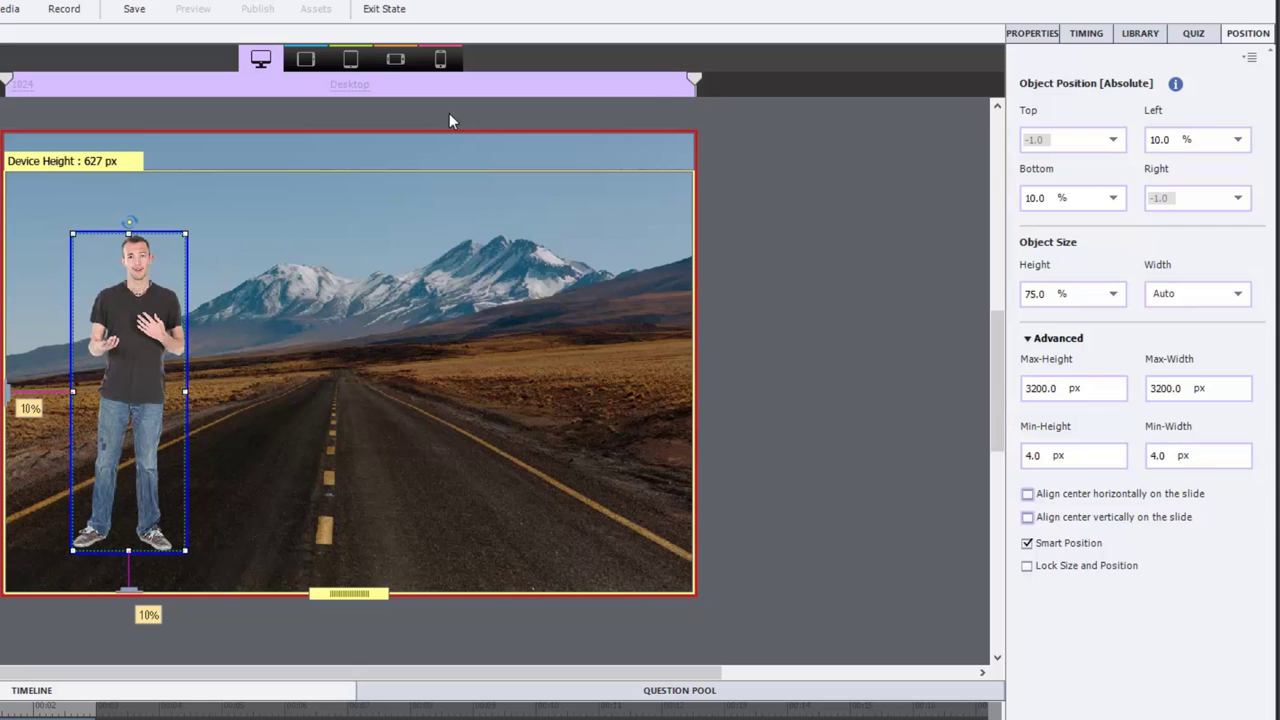
Check the resized character's placement in the tablet and mobile layouts, returning to the Desktop layout.
left_click(311, 62)
left_click(350, 60)
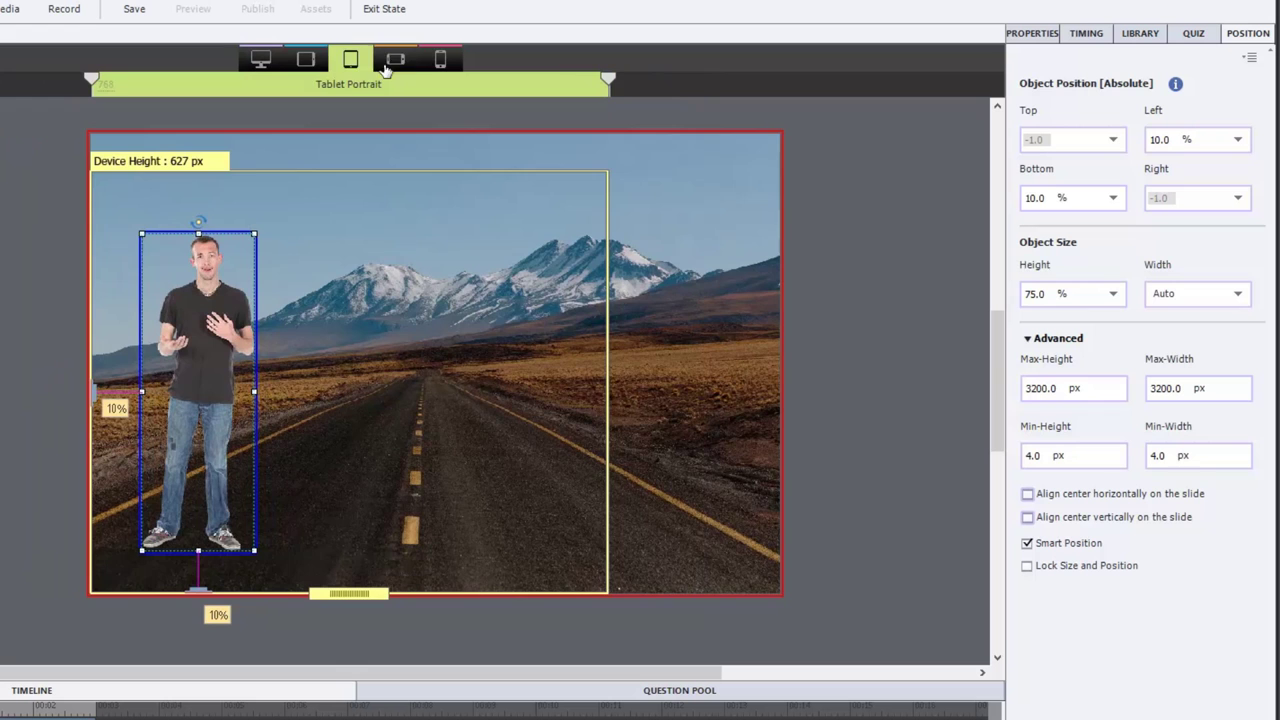
left_click(396, 62)
left_click(441, 60)
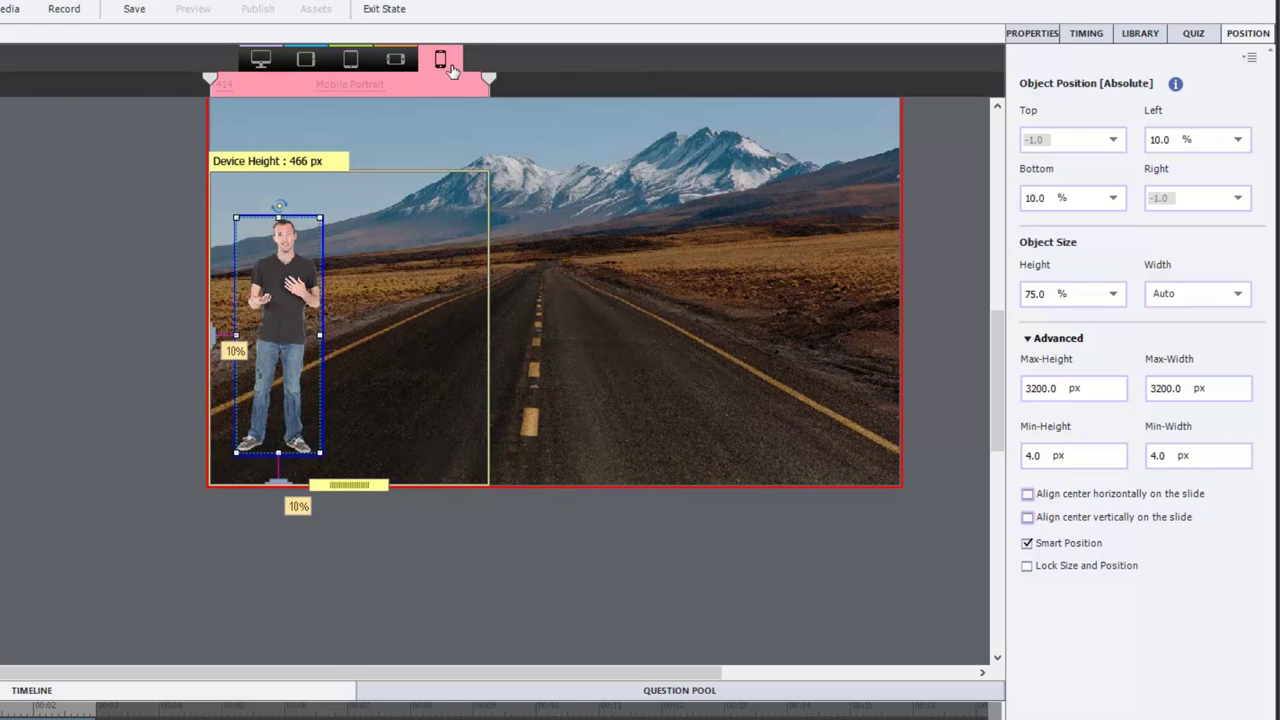
left_click(261, 60)
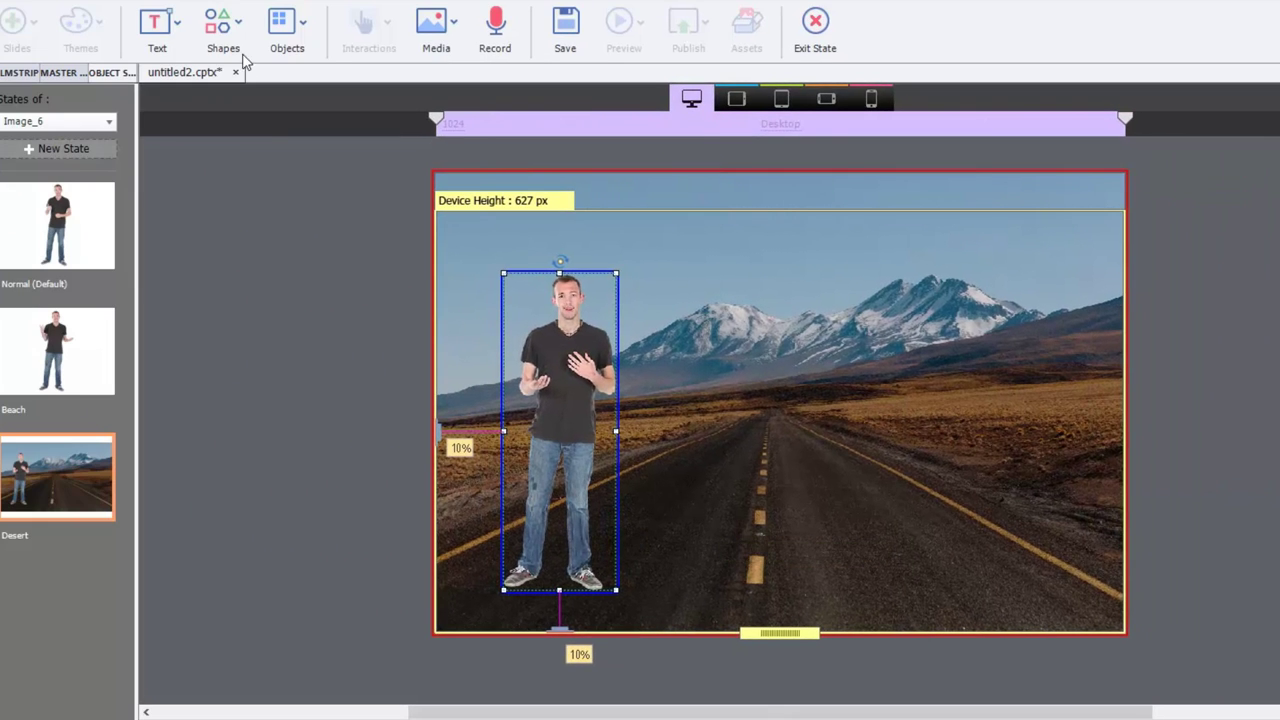
Draw a large rectangle to the right of the character, about 31% from the slide's left edge and 13% from its top, and show its style properties.
left_click(240, 30)
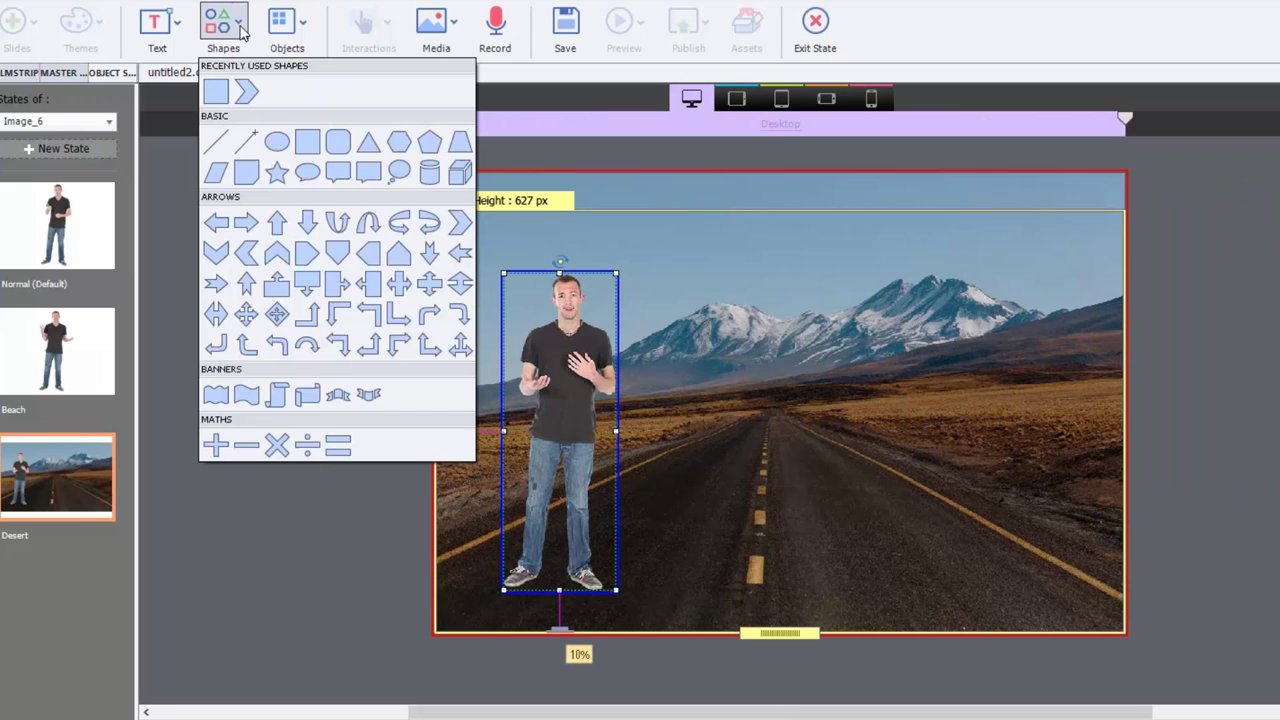
left_click(218, 93)
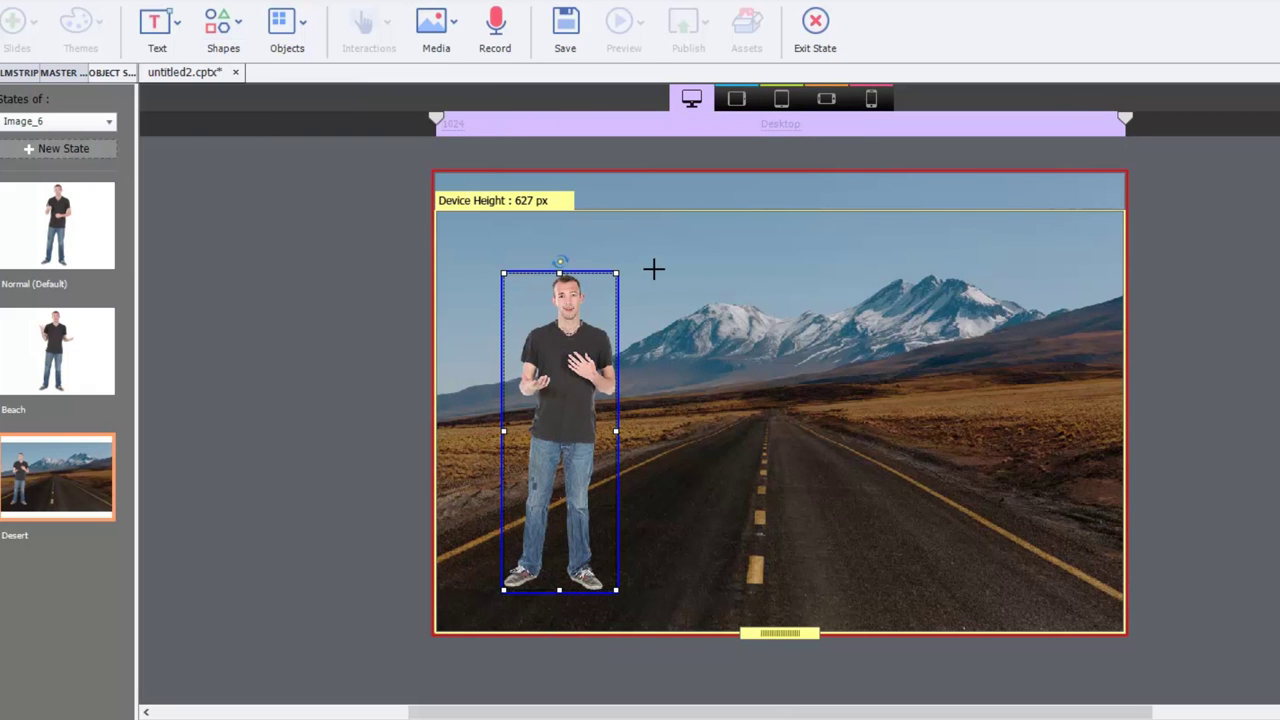
left_click_drag(653, 268, 1090, 564)
left_click(1032, 33)
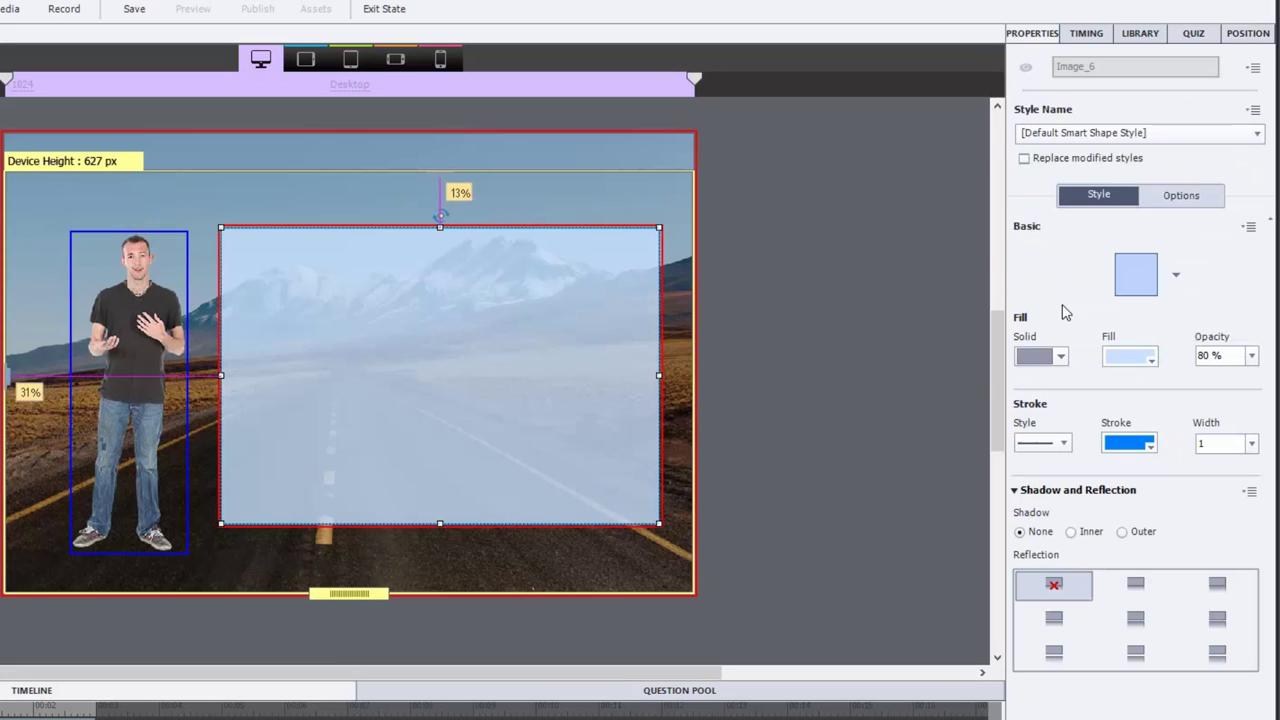
Give the rectangle a white fill and a white stroke with a width of 0.
left_click(1136, 364)
left_click(856, 432)
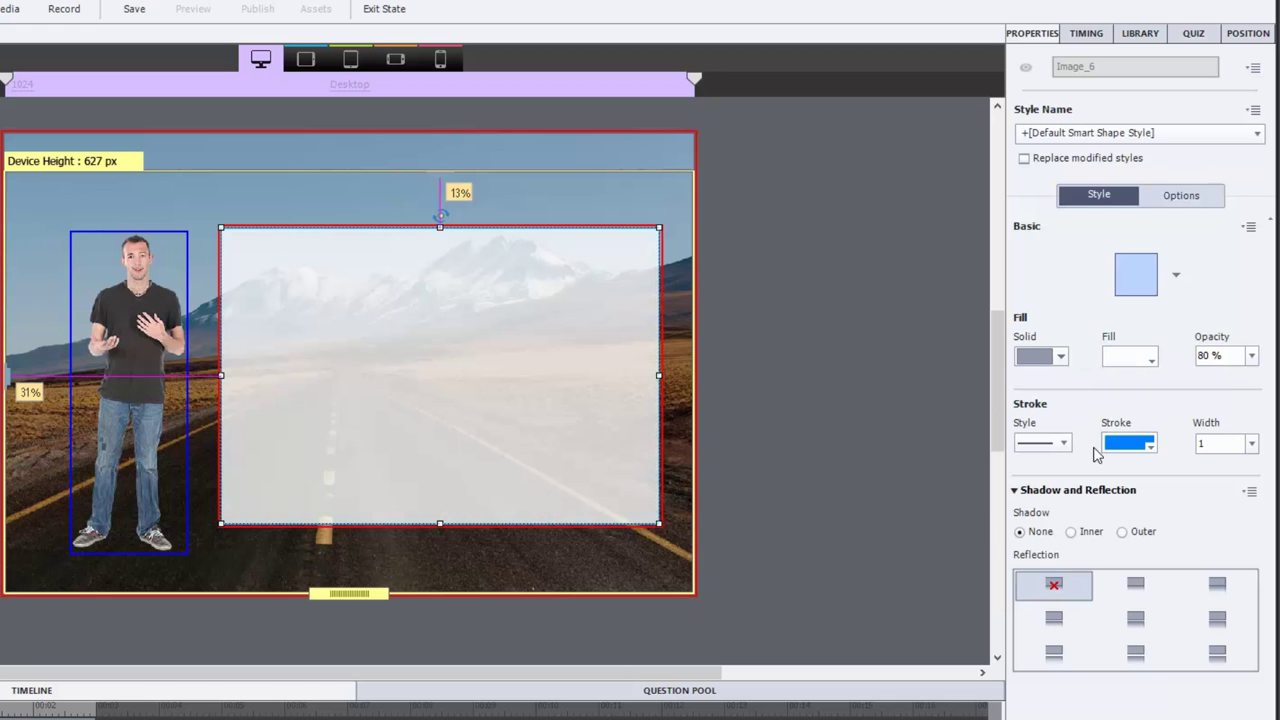
left_click(1251, 443)
left_click(1220, 485)
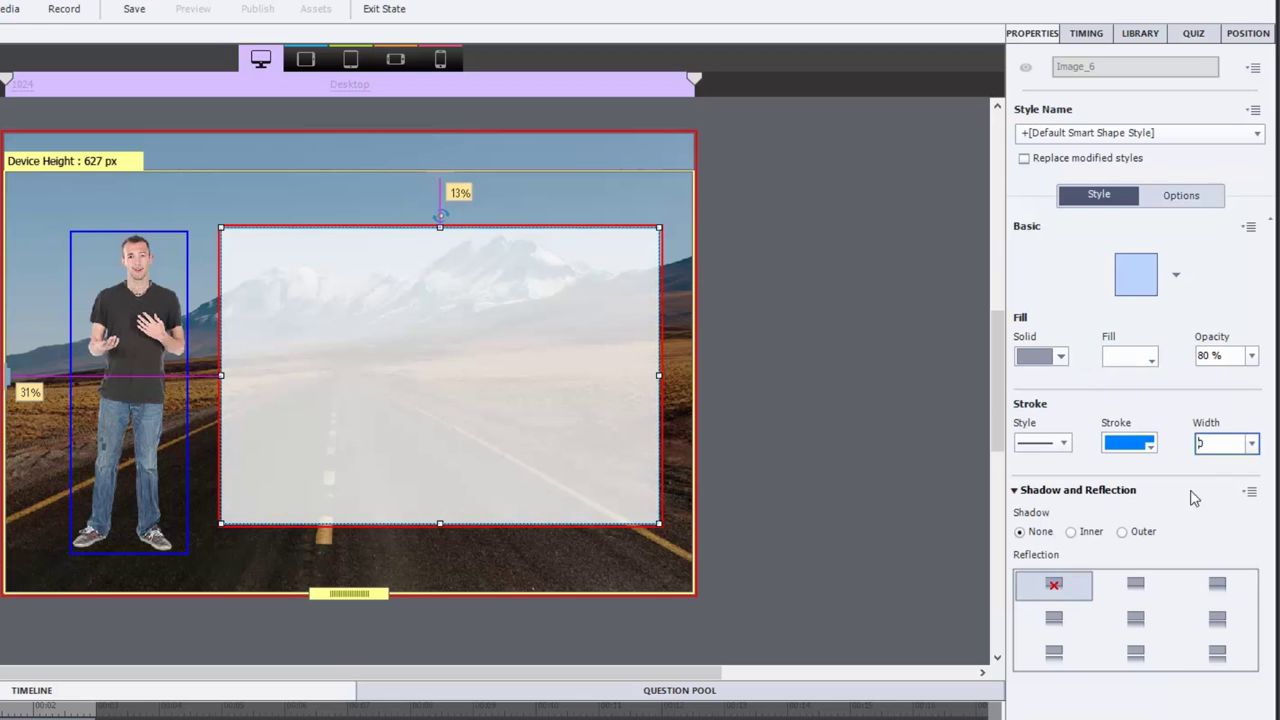
left_click(1128, 443)
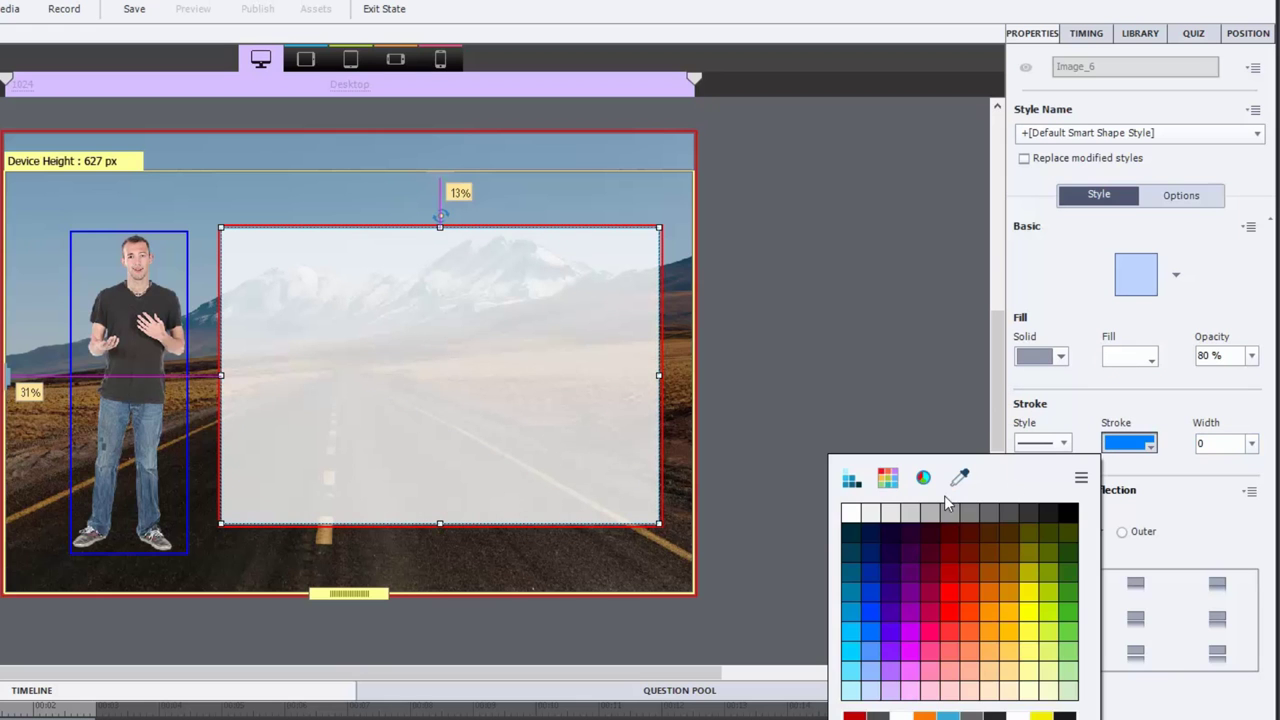
left_click(848, 516)
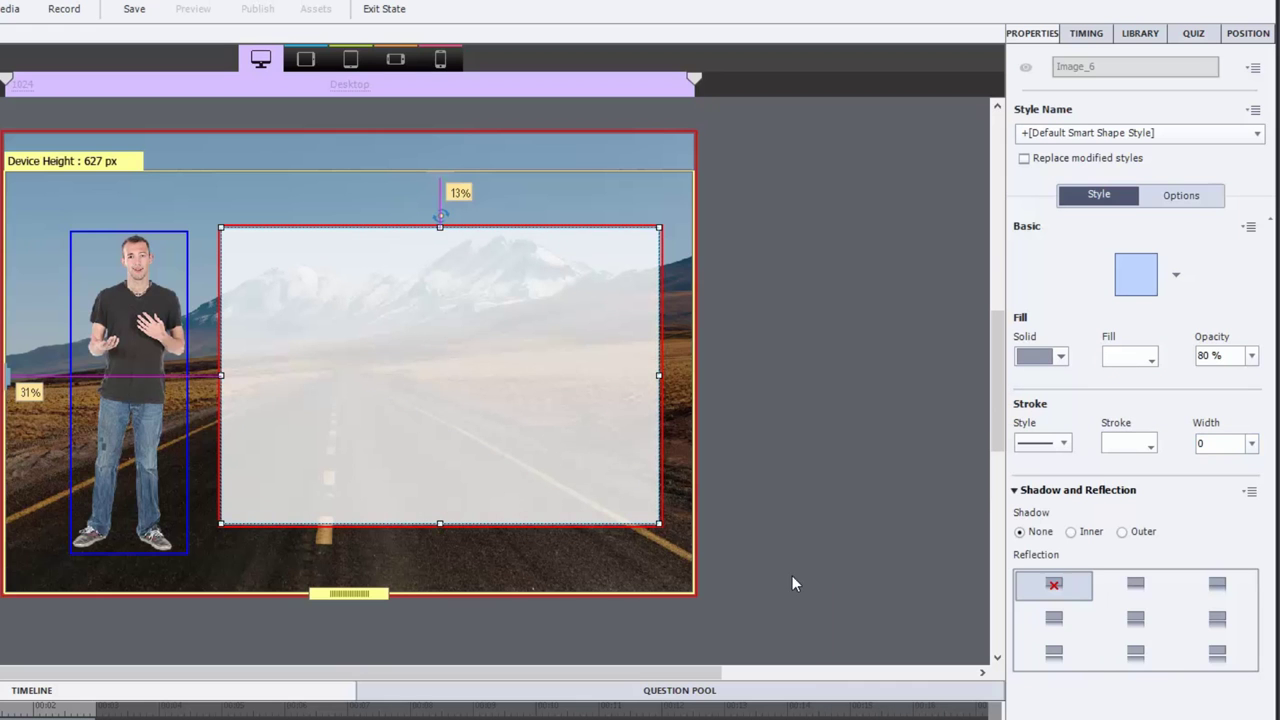
Enter the heading "The Desert" in the rectangle and, below it, "This summer I visited the desert. It was very hot and dry.".
double_click(403, 311)
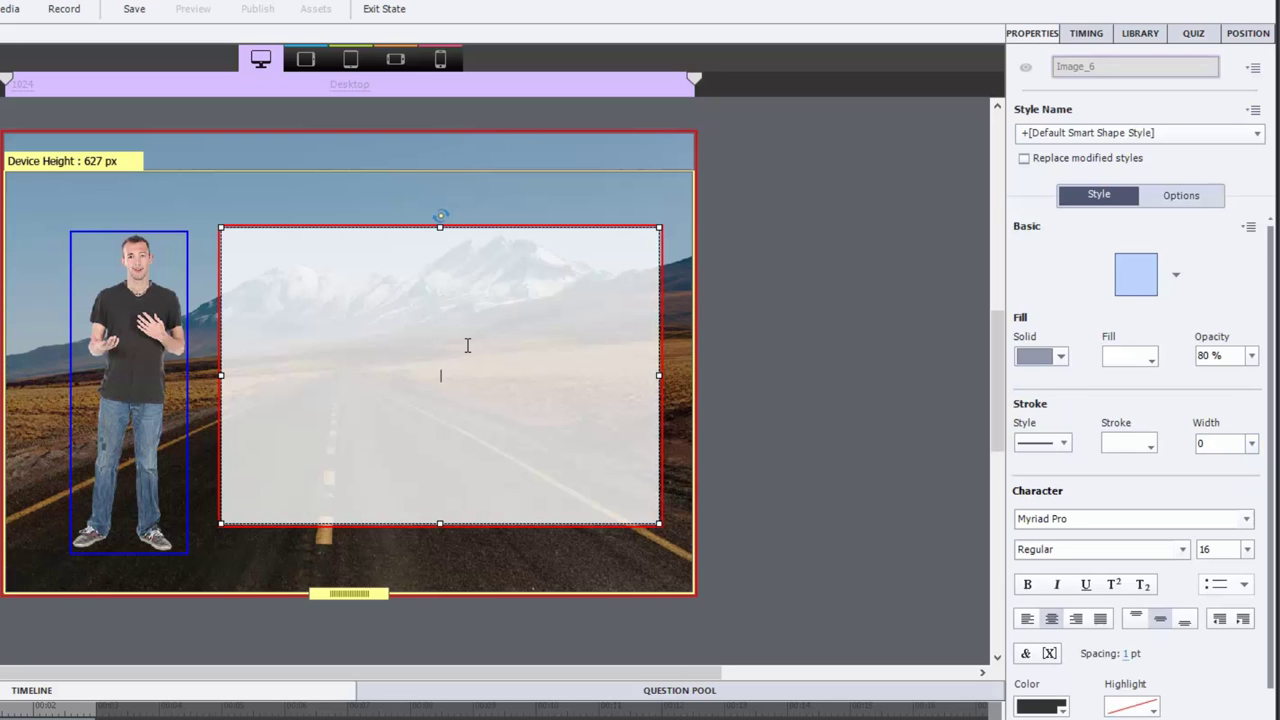
type("The Dessert")
key("BackSpace")
key("BackSpace")
key("BackSpace")
key("BackSpace")
type("ert")
key("Return")
type("This summer I vi")
type("sited the dese")
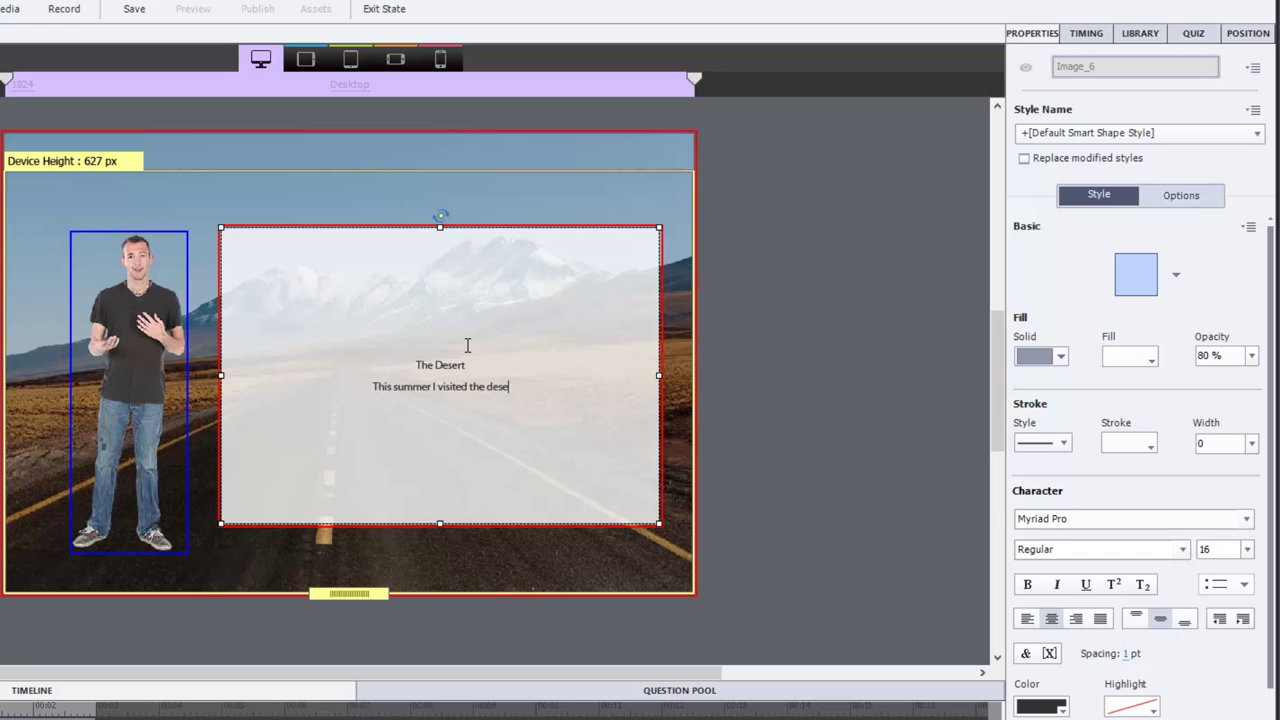
type("rt. I")
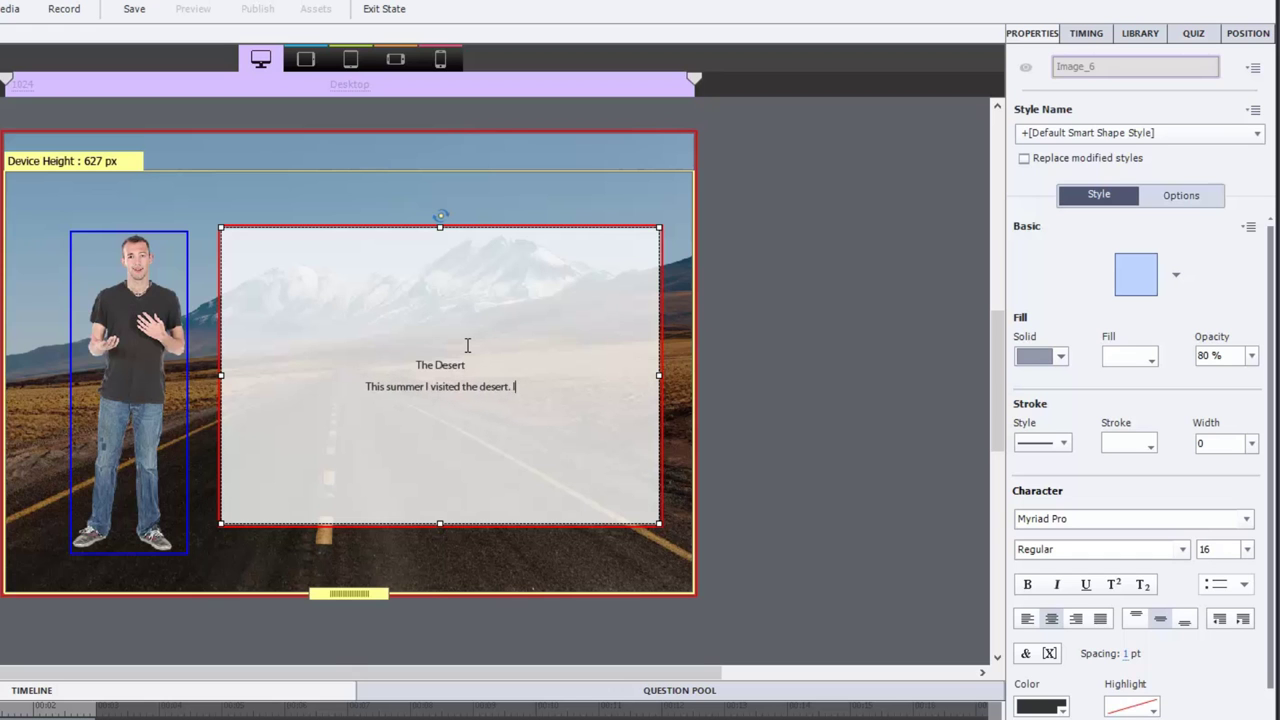
type("t was very hot and dry.")
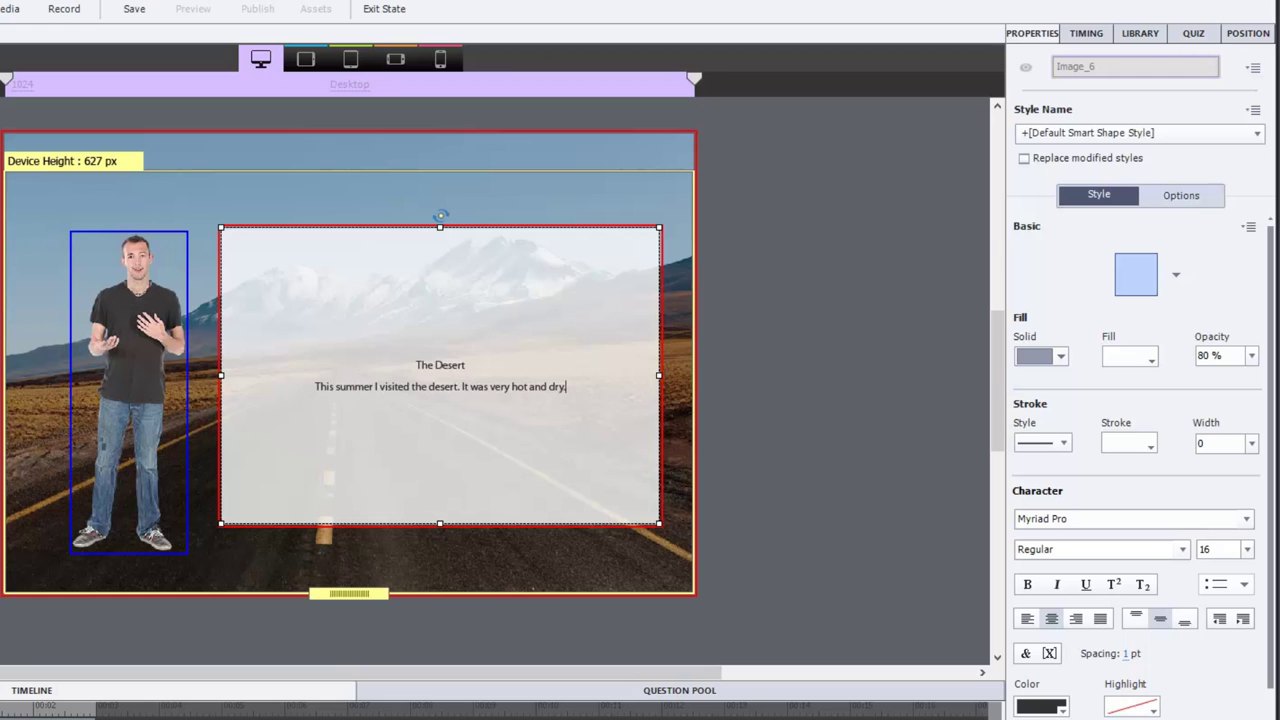
Align both paragraphs in the rectangle to the top and left.
left_click(1135, 618)
left_click(1027, 618)
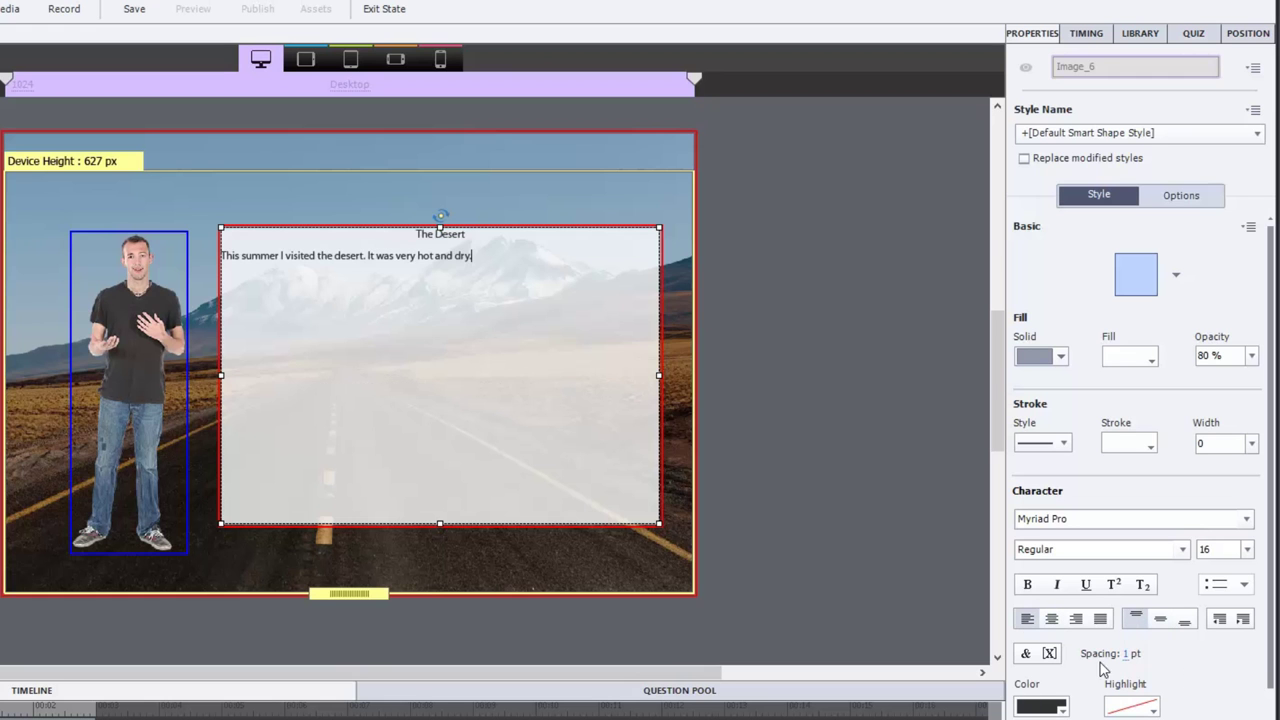
key("ctrl+a")
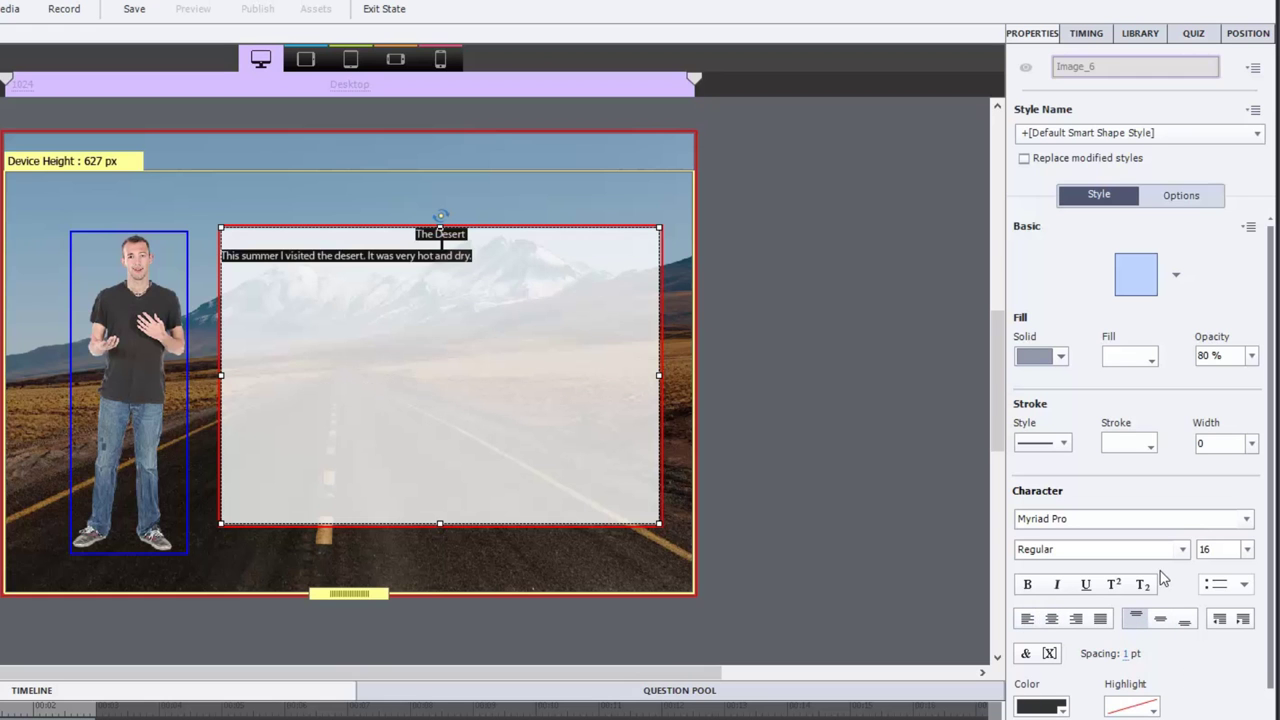
left_click(1027, 618)
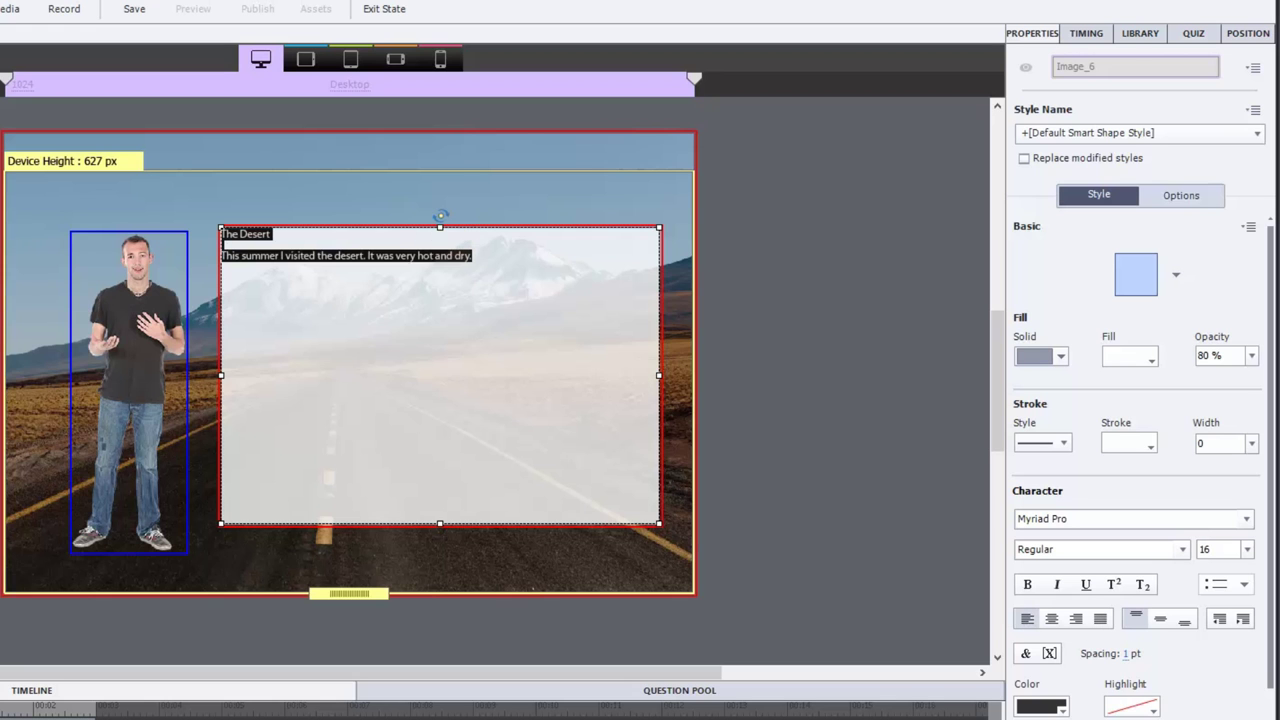
key("Escape")
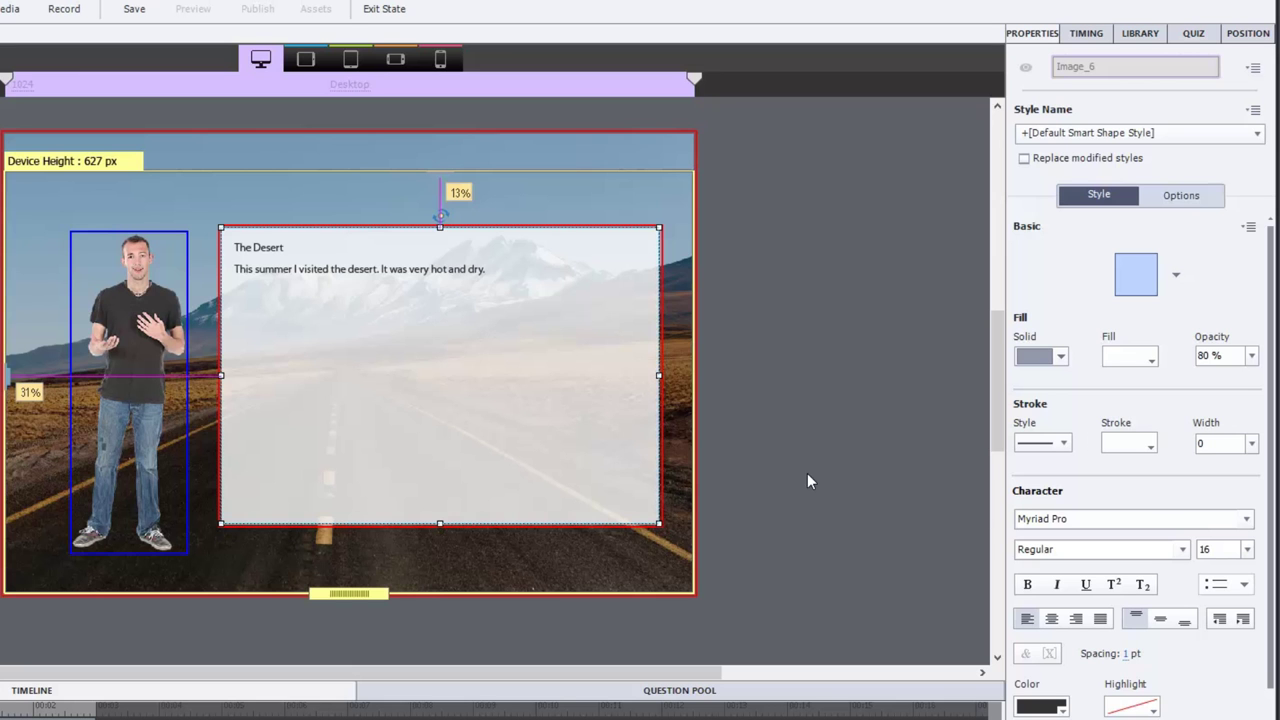
Set the font size of all the rectangle's text to 30.
double_click(1212, 549)
type("30")
key("Return")
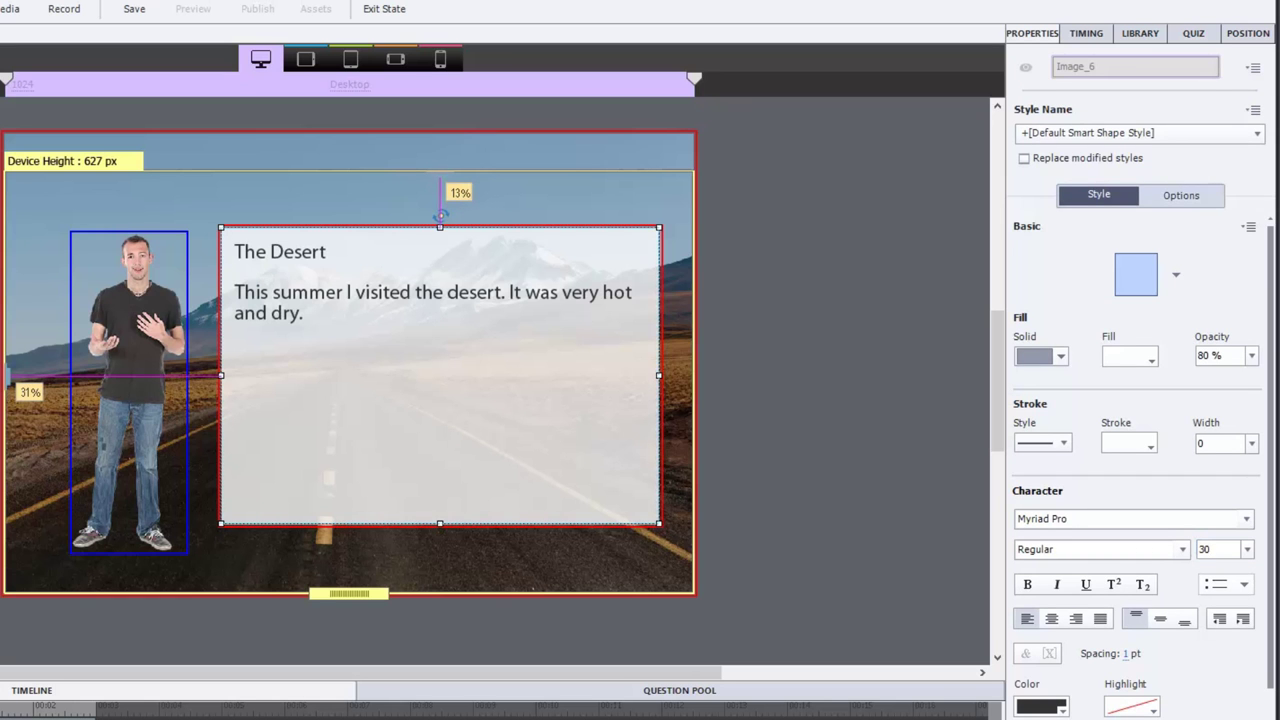
left_click(775, 370)
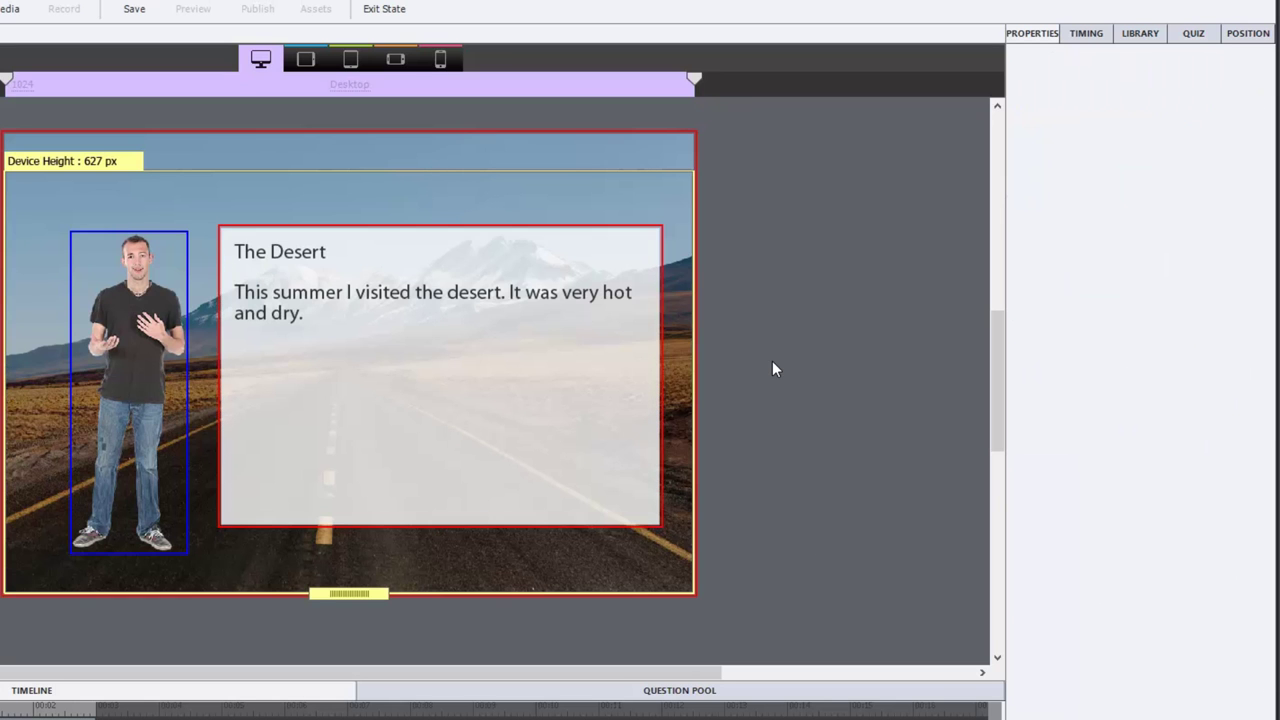
Try centering the rectangle horizontally on the slide, and keep only vertical centering enabled.
left_click(530, 370)
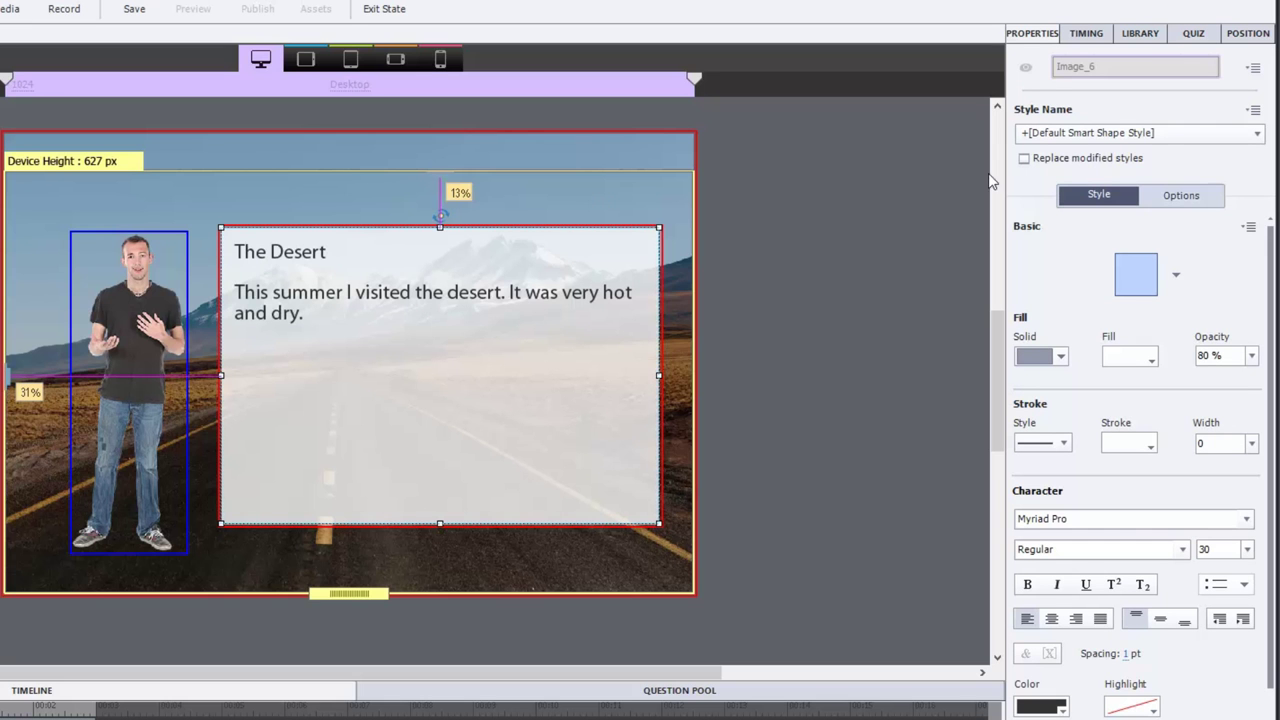
left_click(1247, 33)
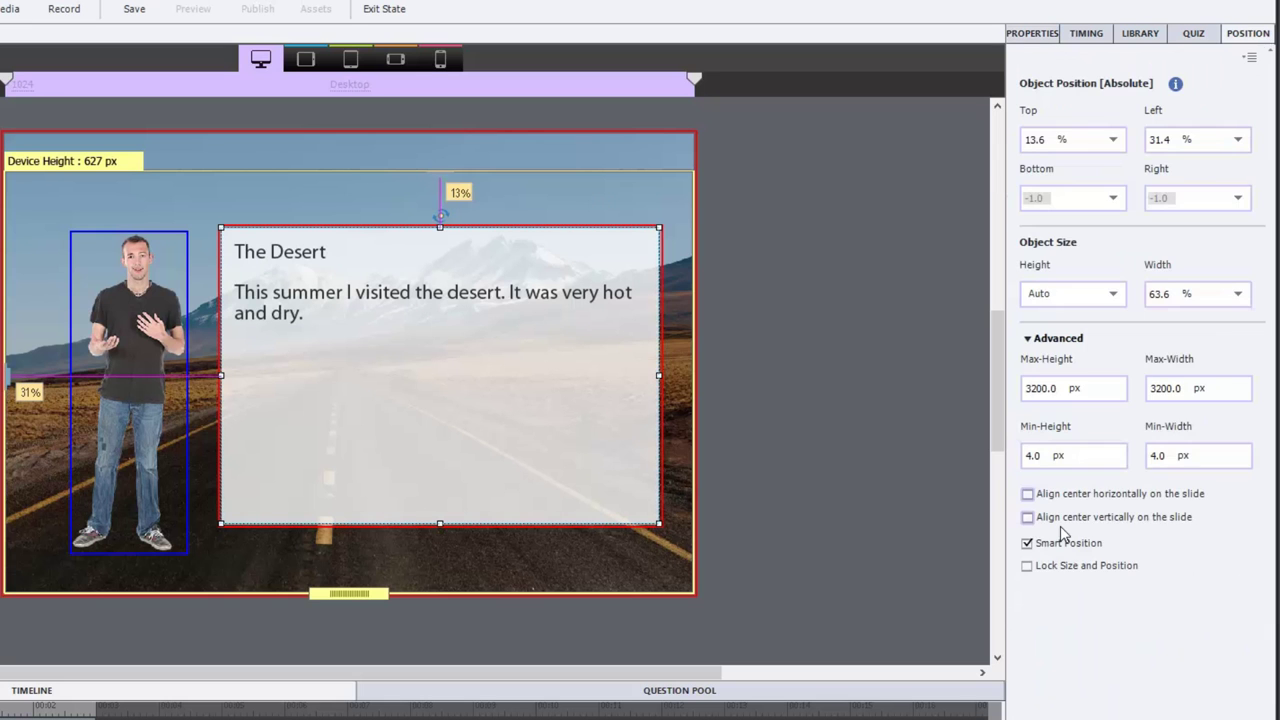
left_click(1076, 496)
left_click(1074, 494)
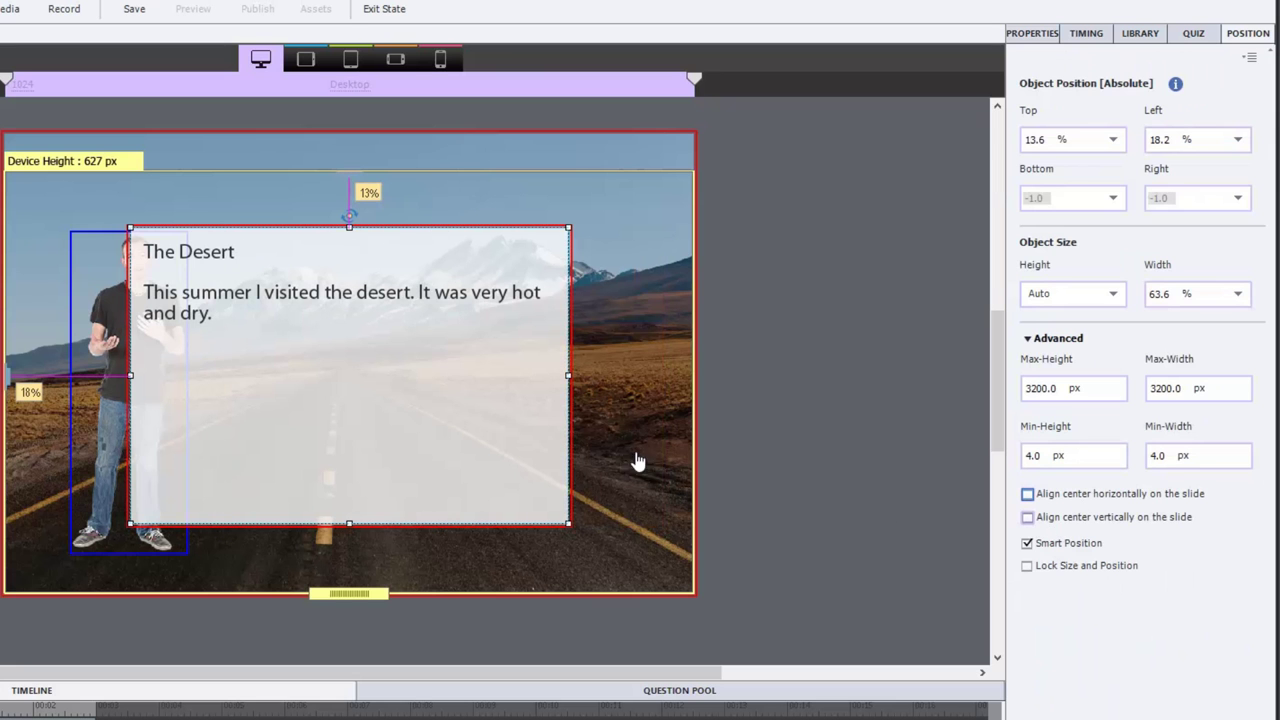
left_click(1053, 520)
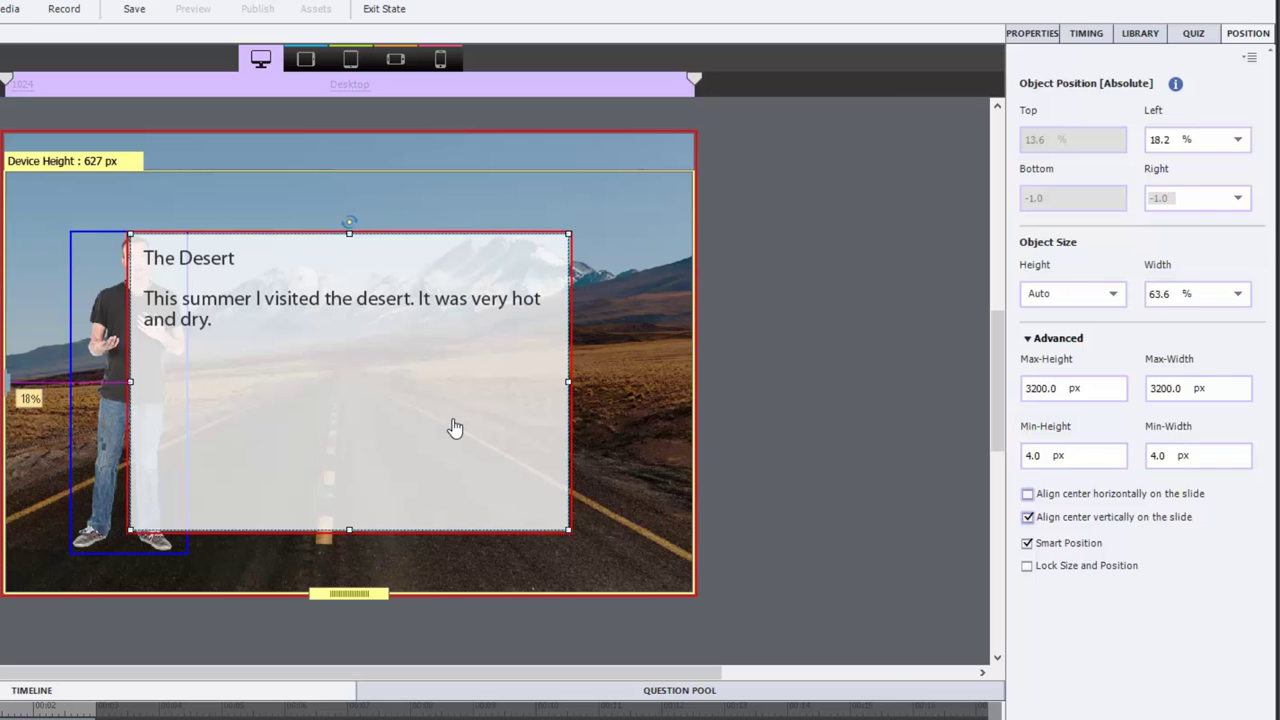
Anchor the rectangle to the slide's right edge by percentage, trying 10% and settling on 5%.
left_click(1165, 140)
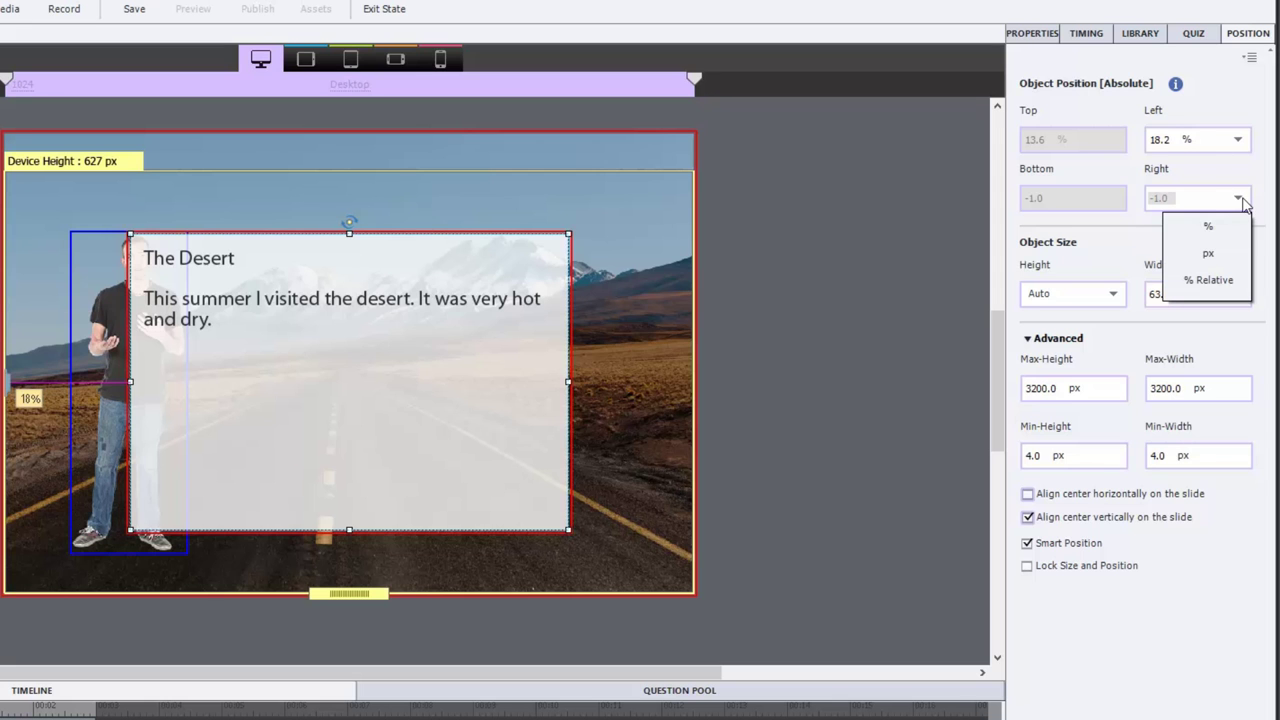
left_click(1222, 229)
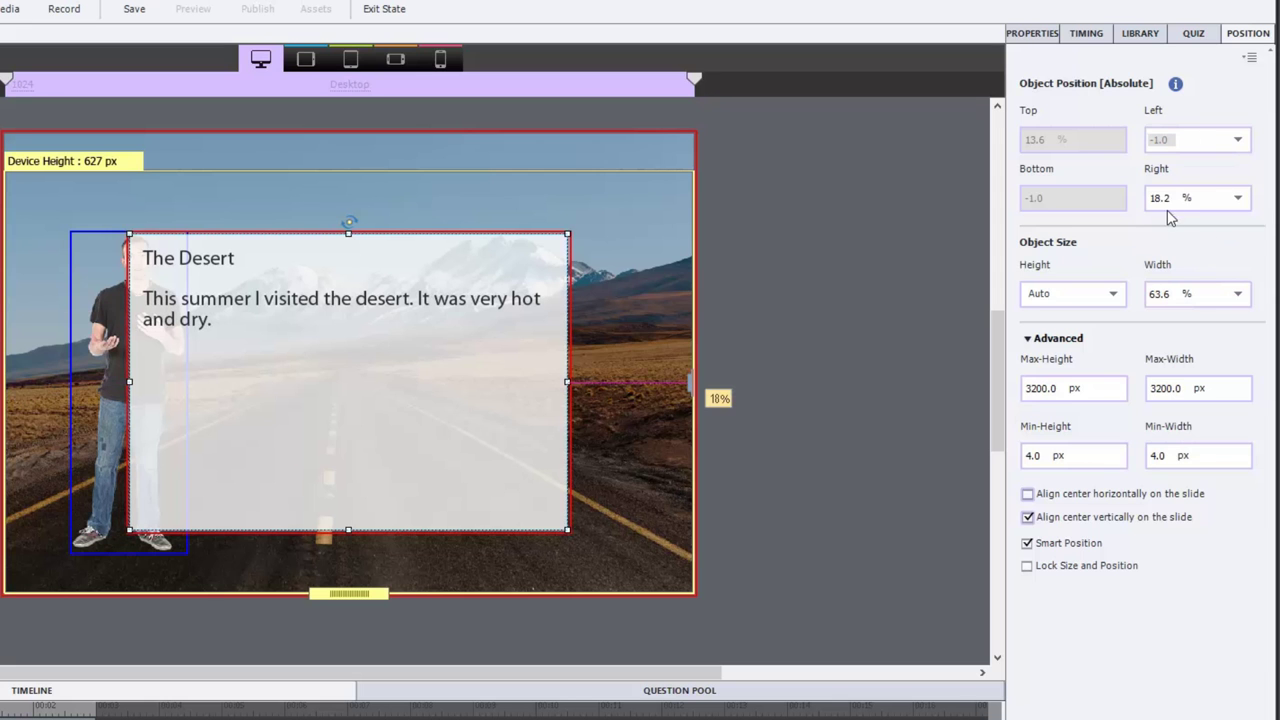
type("10")
key("Return")
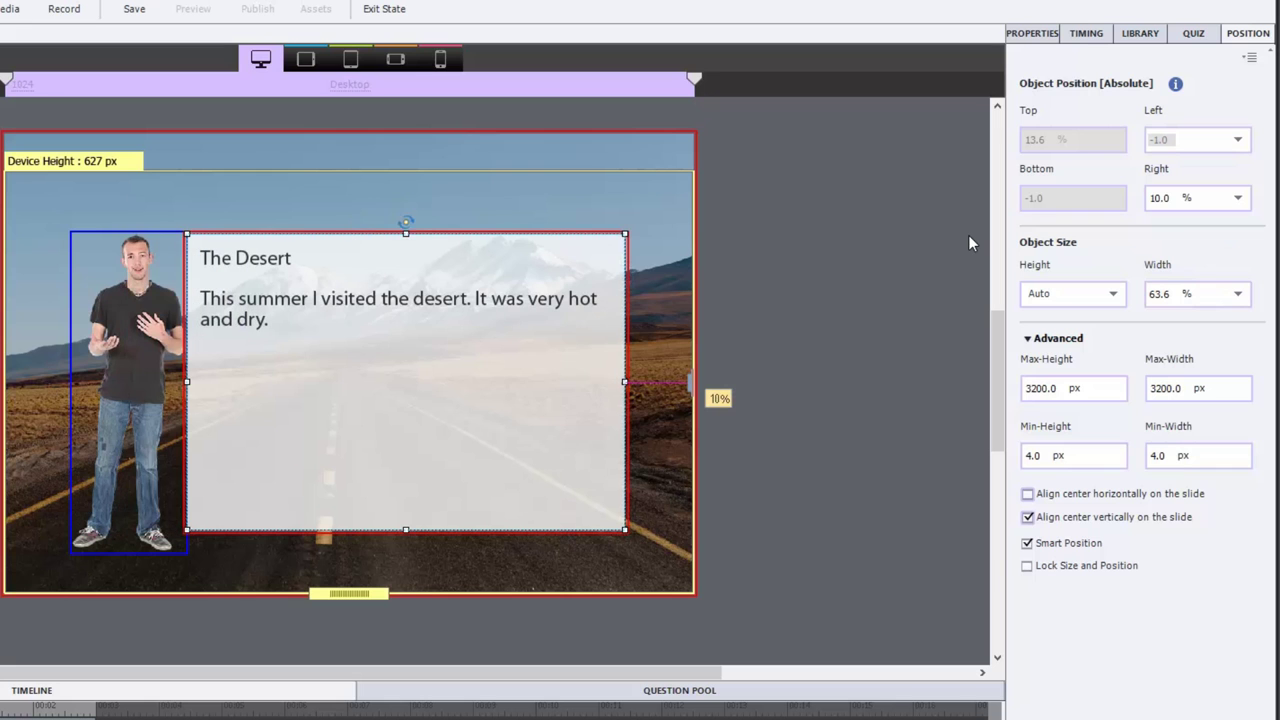
double_click(1160, 198)
type("5")
key("Return")
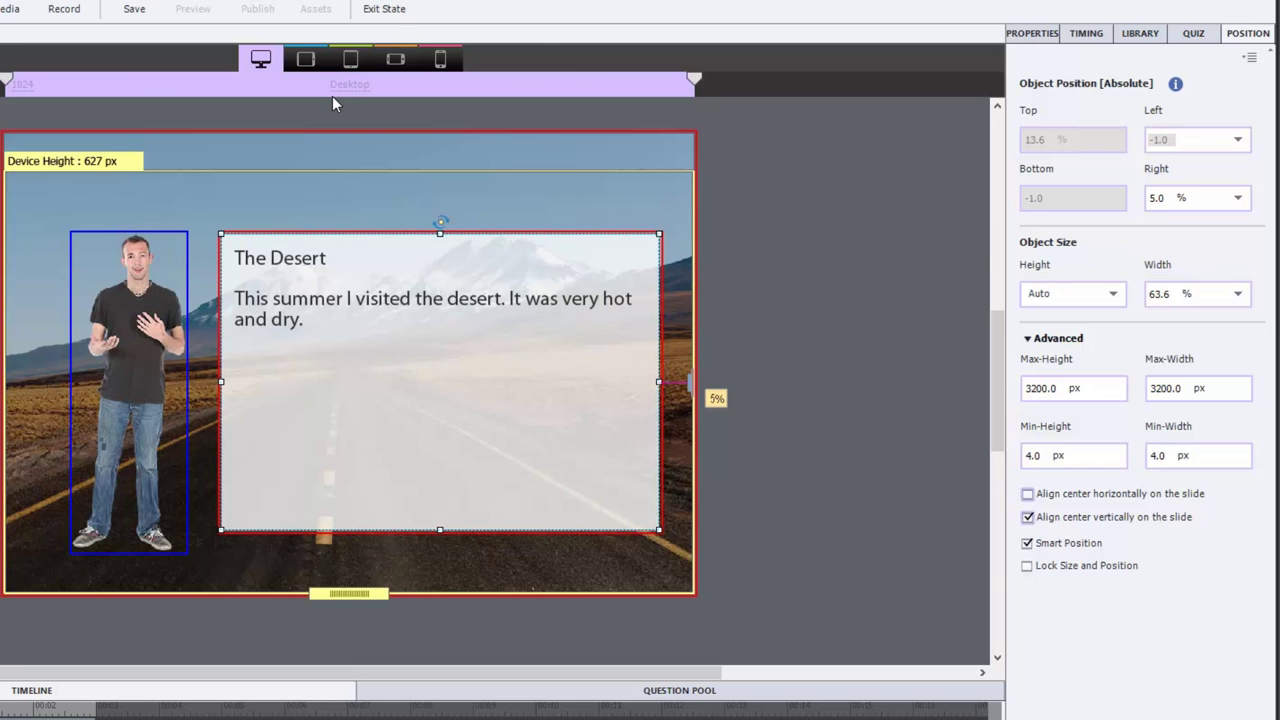
Check the text rectangle in the tablet, mobile landscape and mobile portrait layouts, returning to the Desktop layout.
left_click(305, 59)
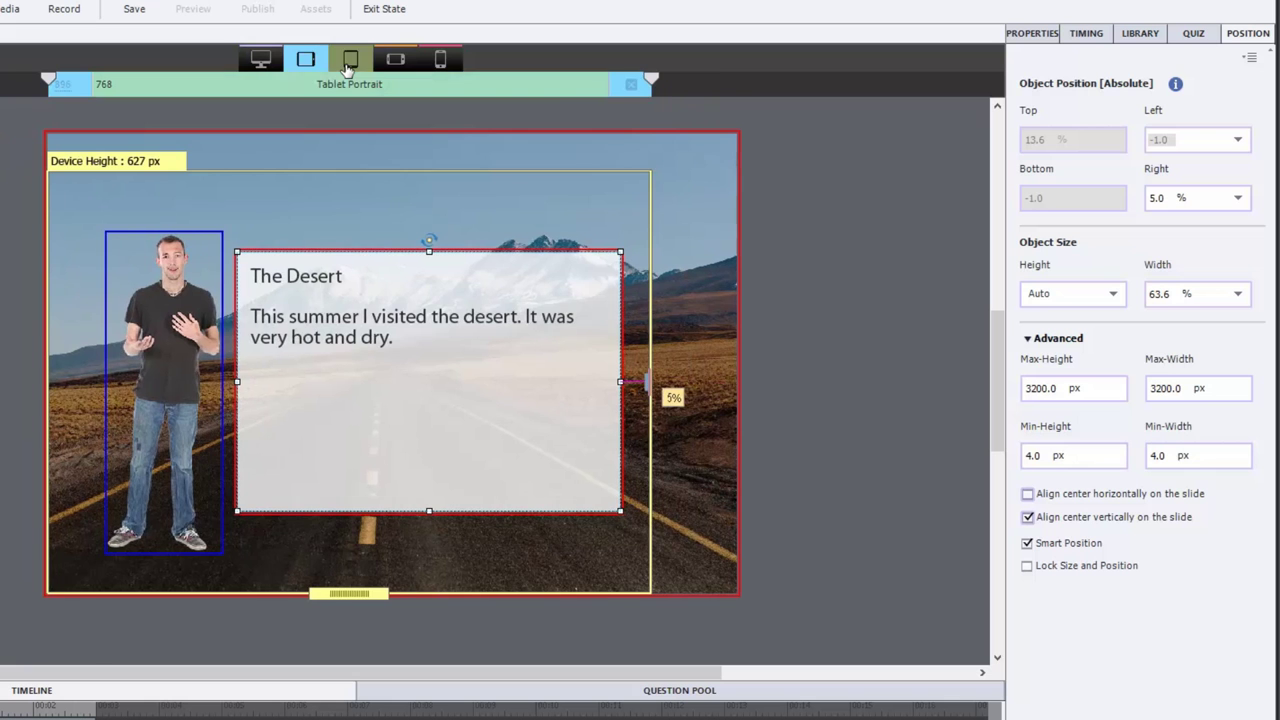
left_click(393, 62)
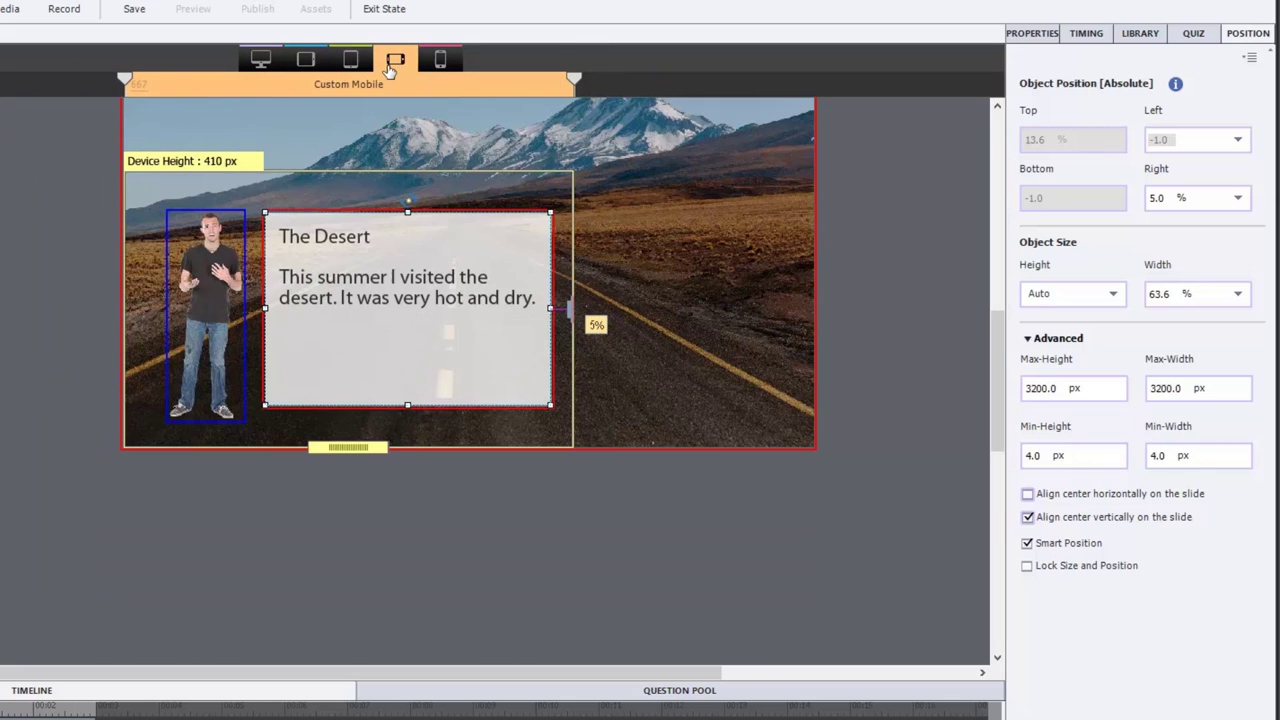
left_click(441, 60)
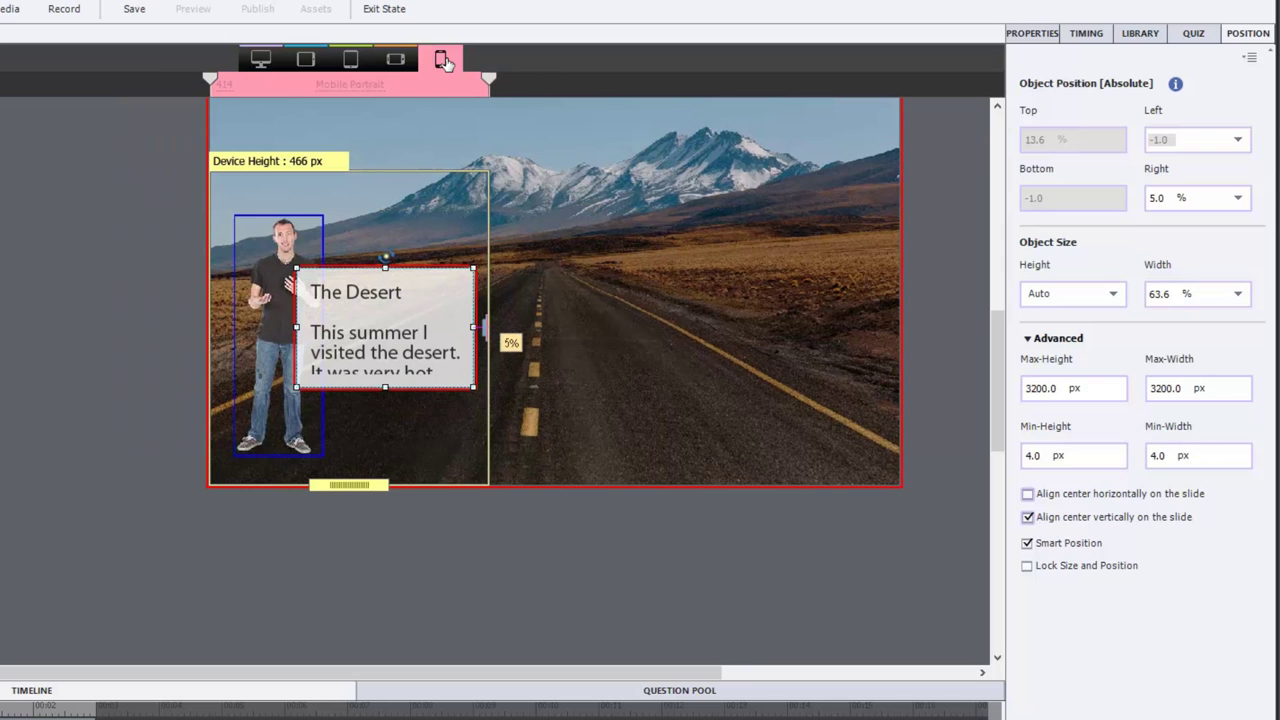
left_click(260, 59)
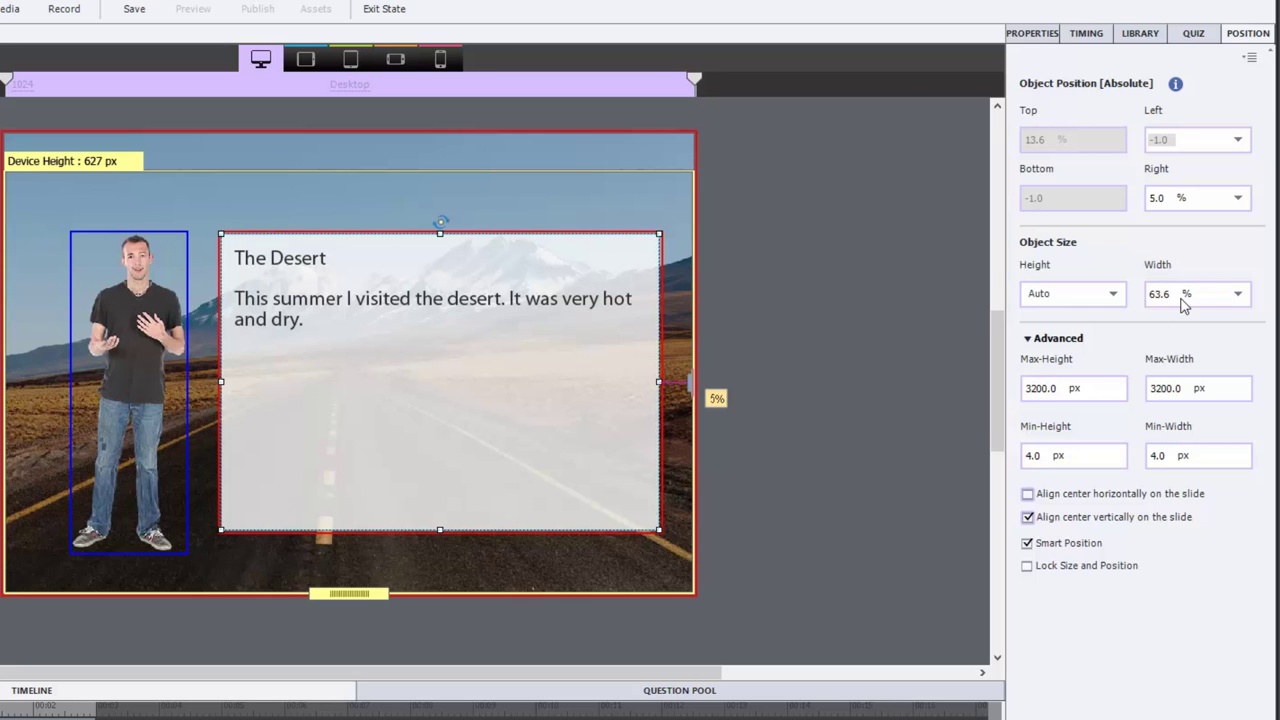
Switch the rectangle's height to a percentage unit and its width to Auto.
left_click(1239, 294)
left_click(1208, 349)
left_click(1113, 294)
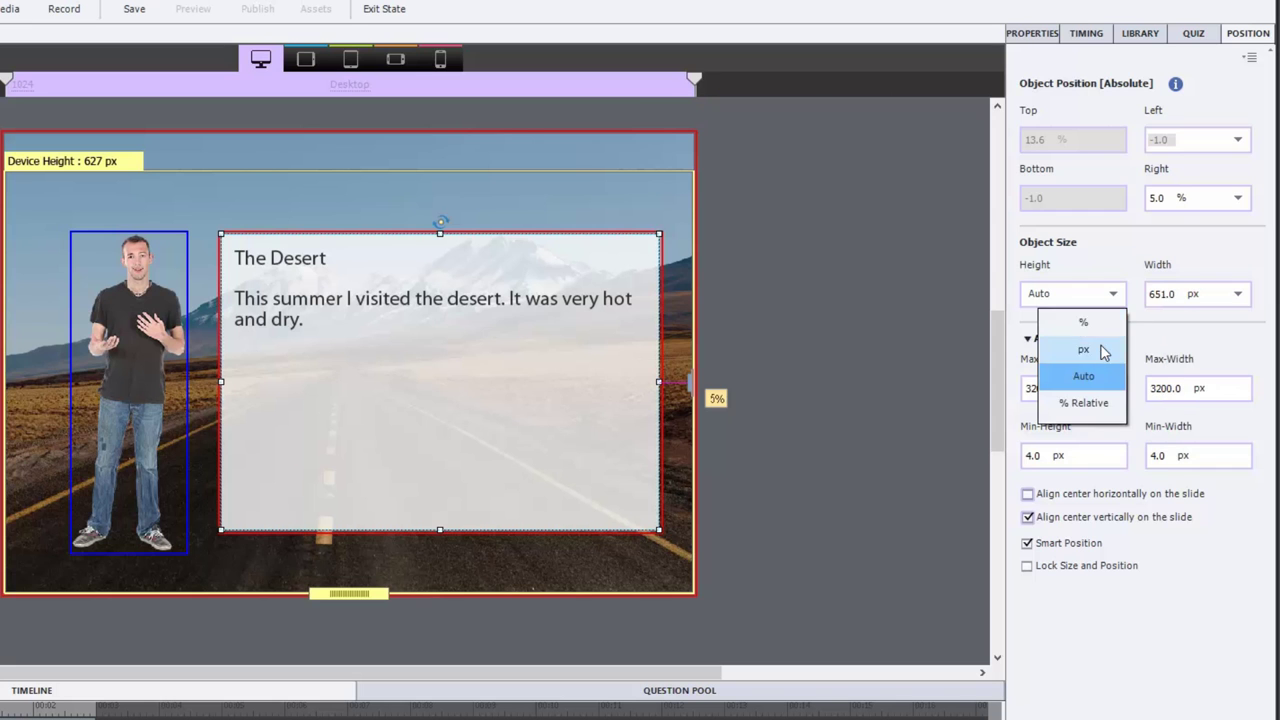
left_click(1100, 350)
left_click(1114, 295)
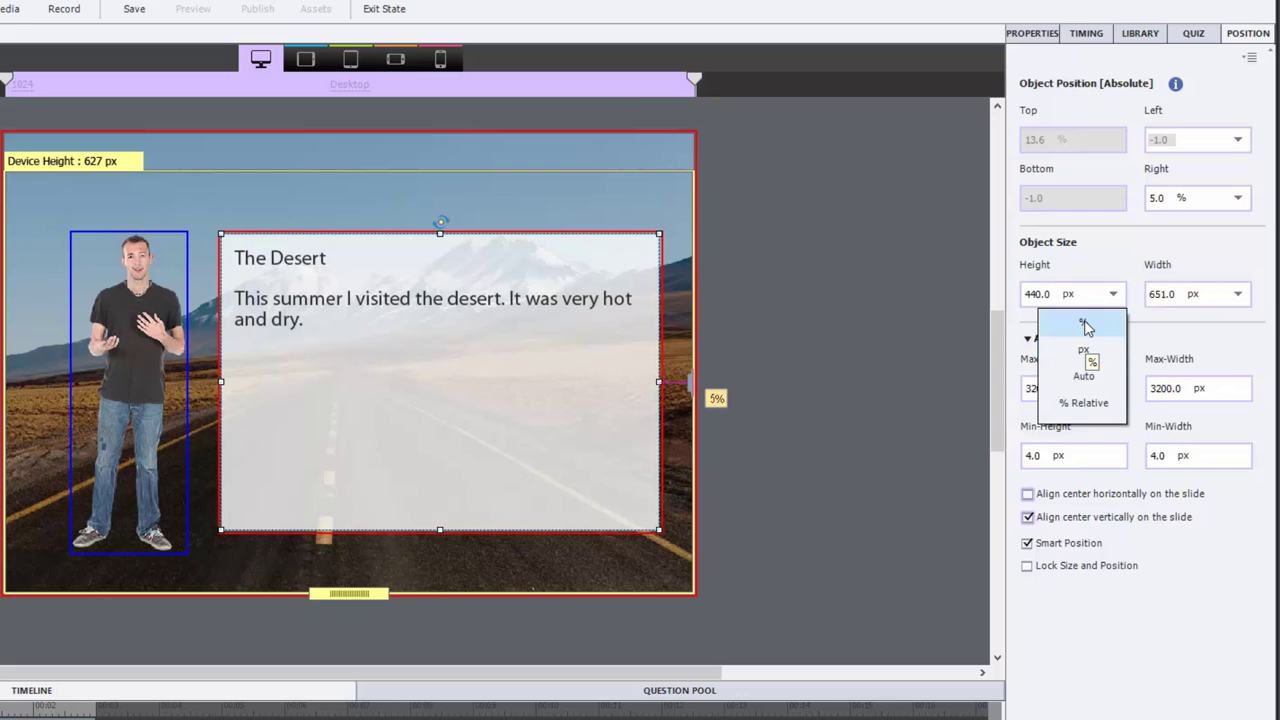
left_click(1085, 323)
left_click(1236, 296)
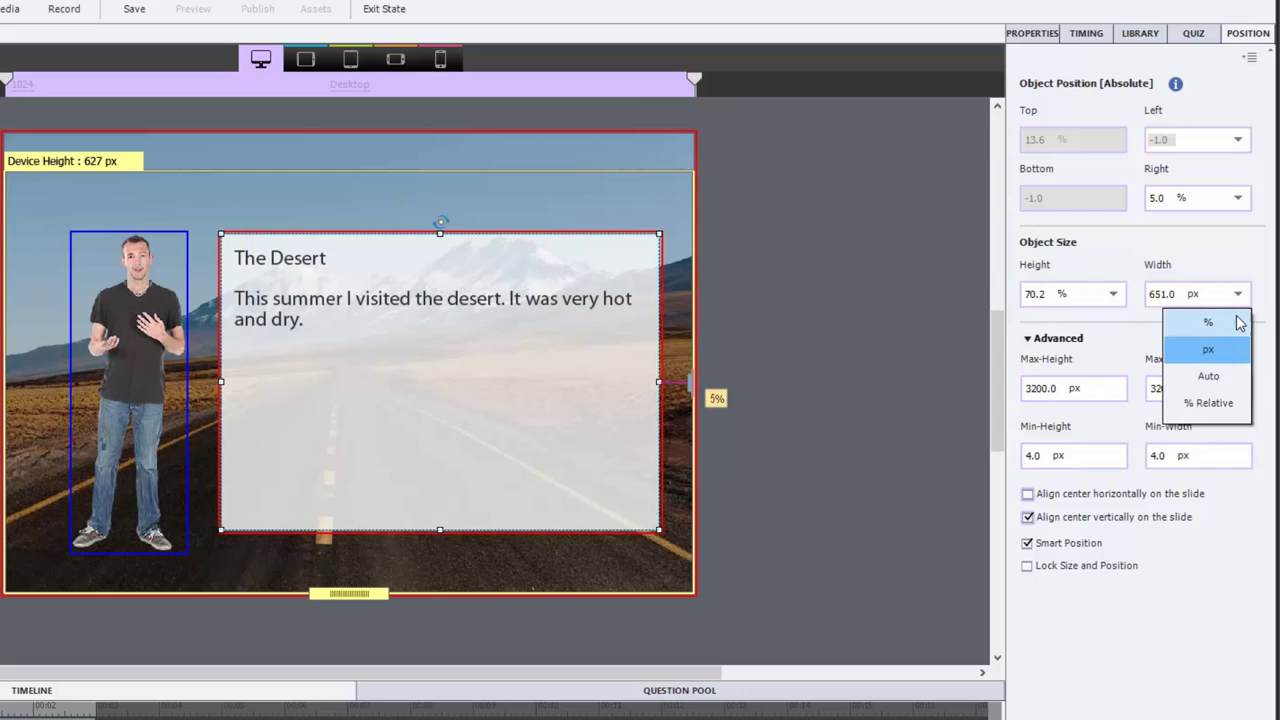
left_click(1208, 377)
Set the rectangle's height to 90% and pull its left edge clear of the character, making it about 64% wide.
left_click(1045, 294)
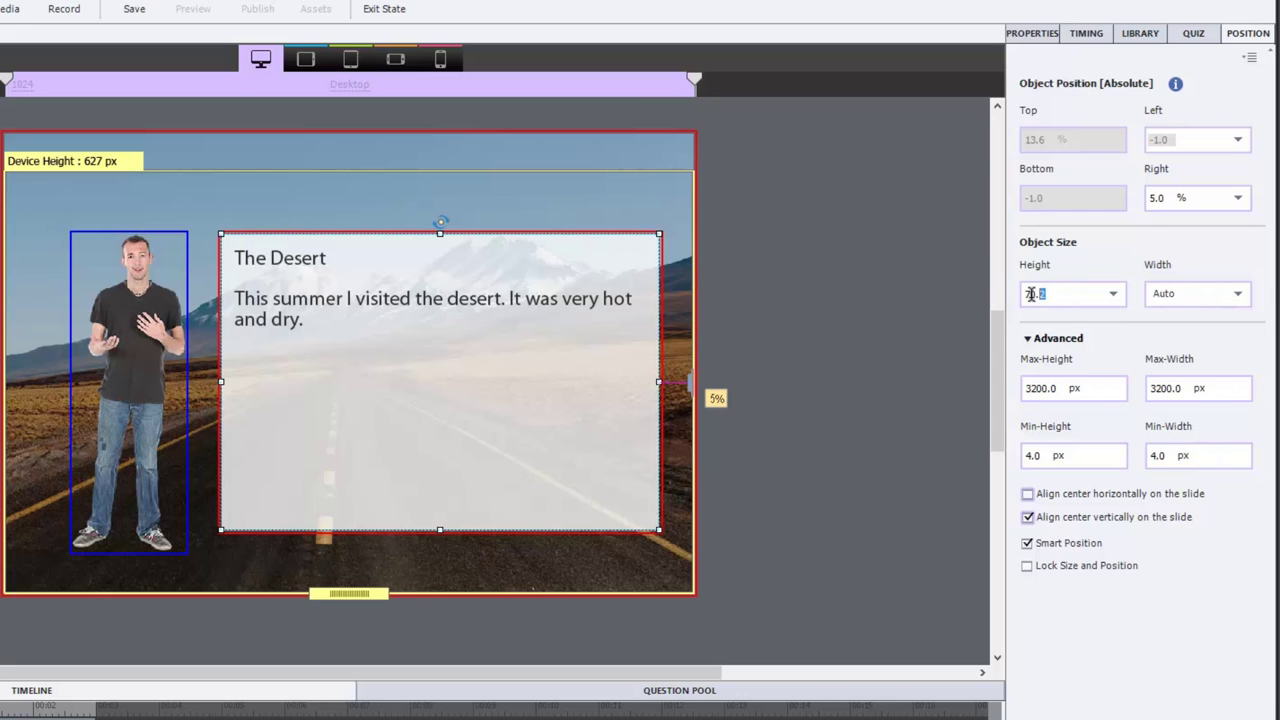
type("90")
key("Return")
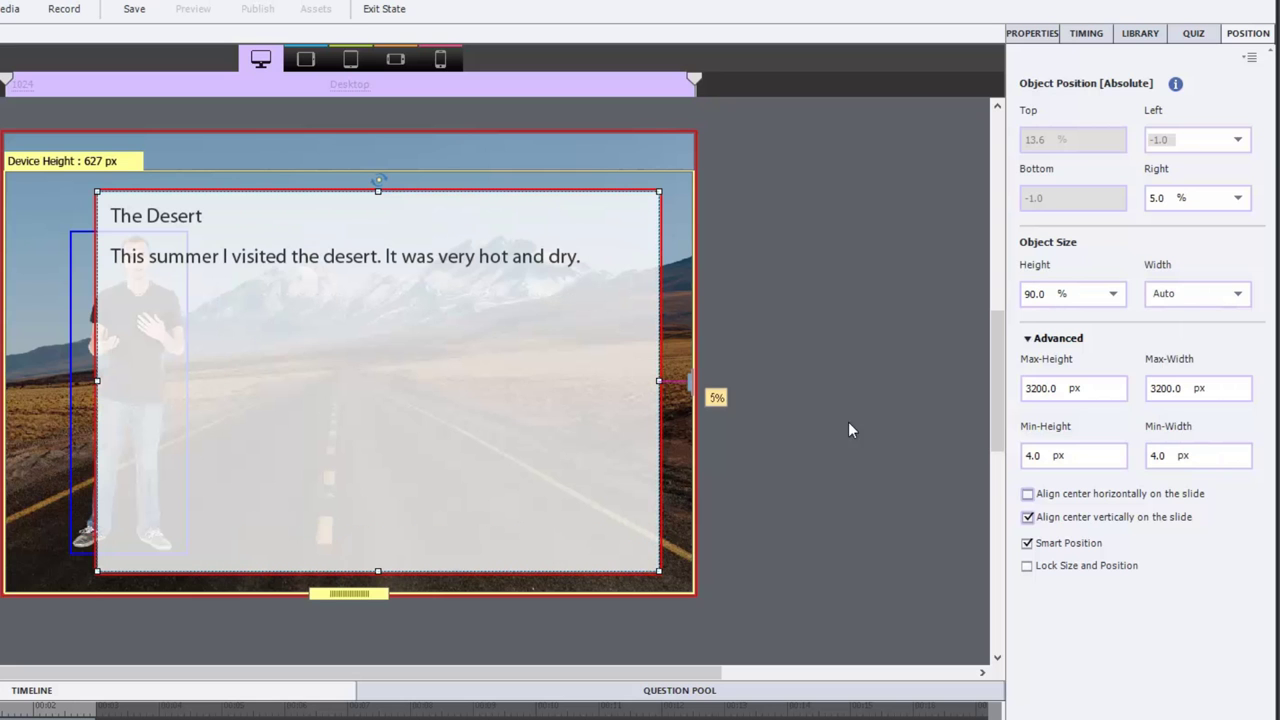
left_click_drag(97, 381, 215, 382)
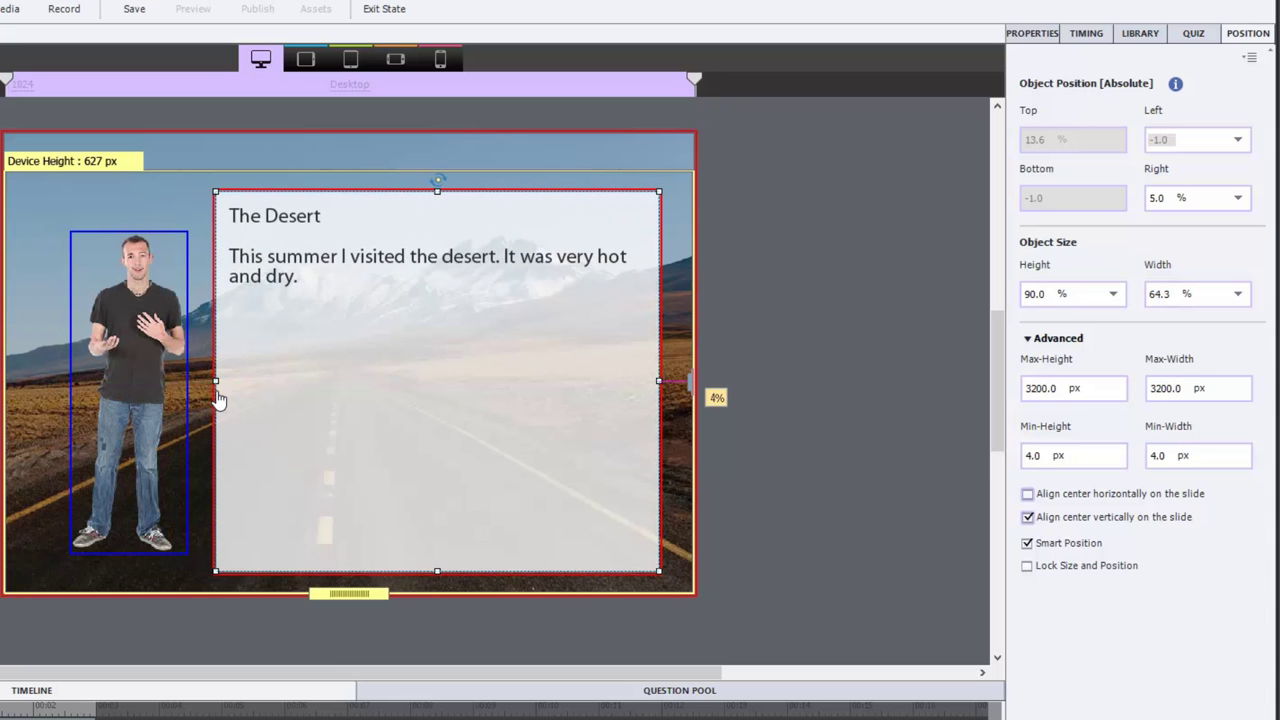
Check the taller text rectangle against the character in each tablet and mobile layout, ending on mobile portrait.
left_click(305, 59)
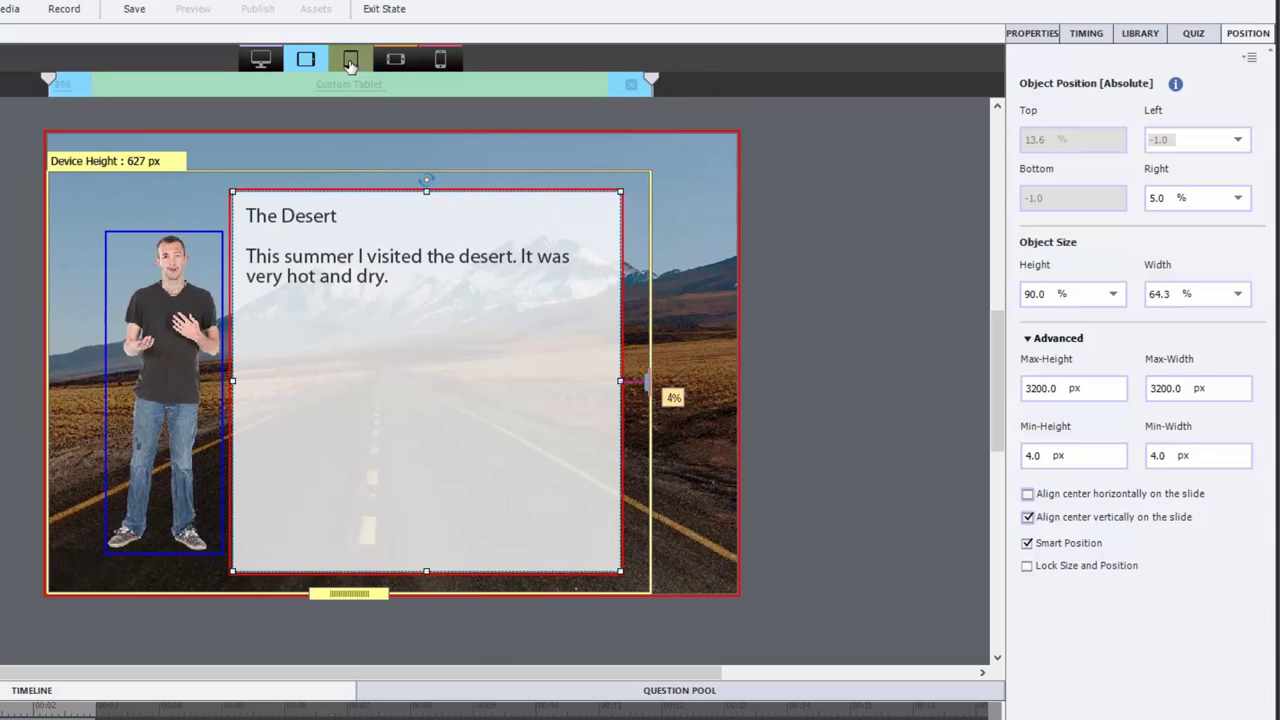
left_click(350, 60)
left_click(395, 59)
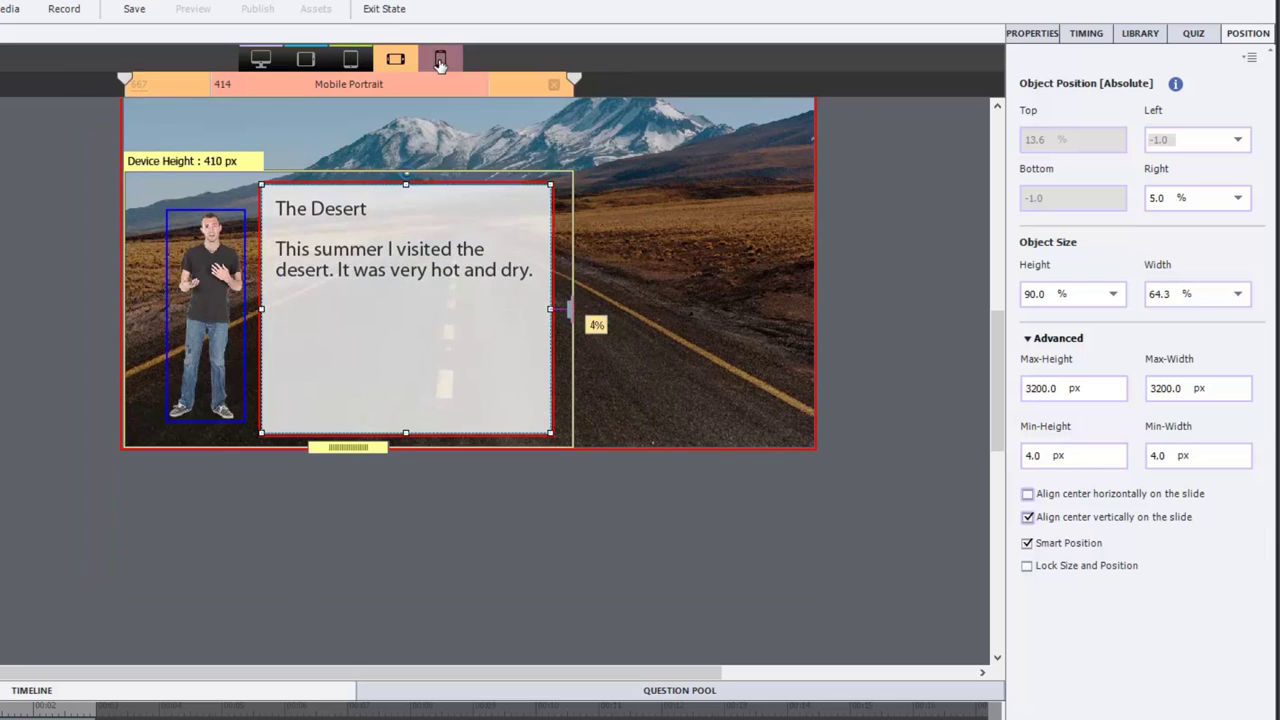
left_click(440, 60)
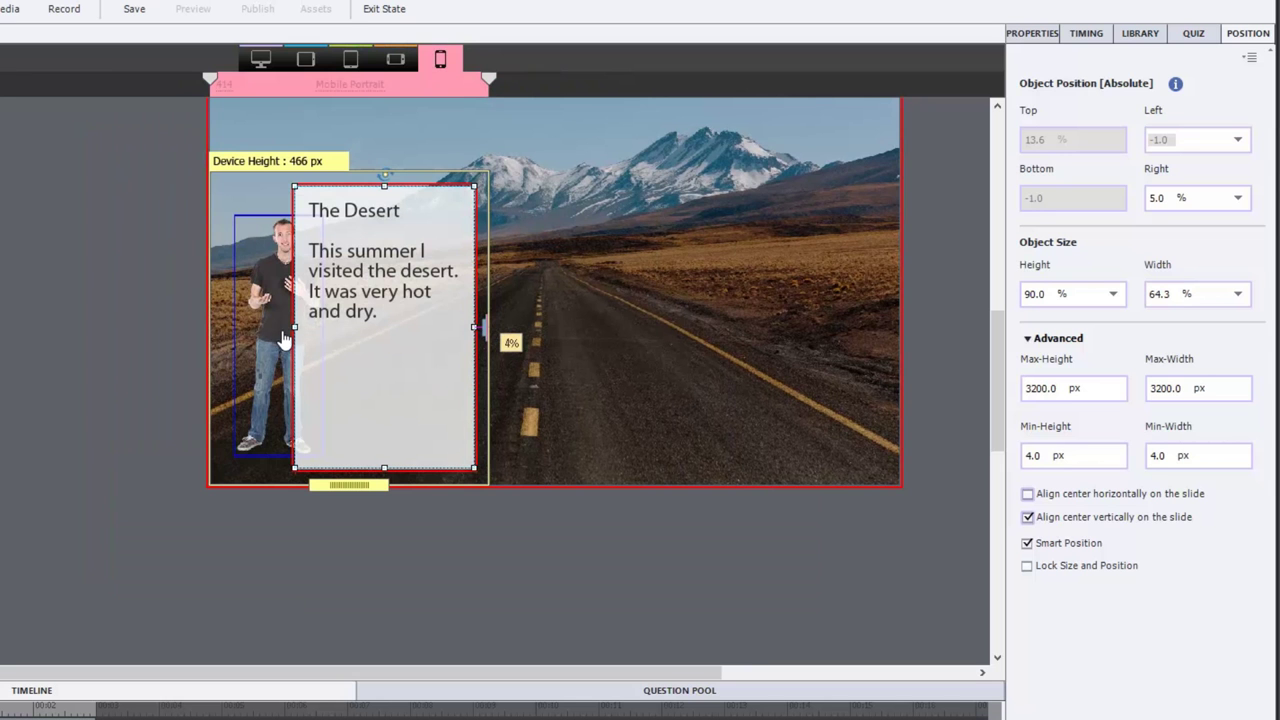
In the Desktop layout, narrow the Desert text rectangle from its left edge to about 49% width, checking it in the smaller layouts.
left_click(260, 60)
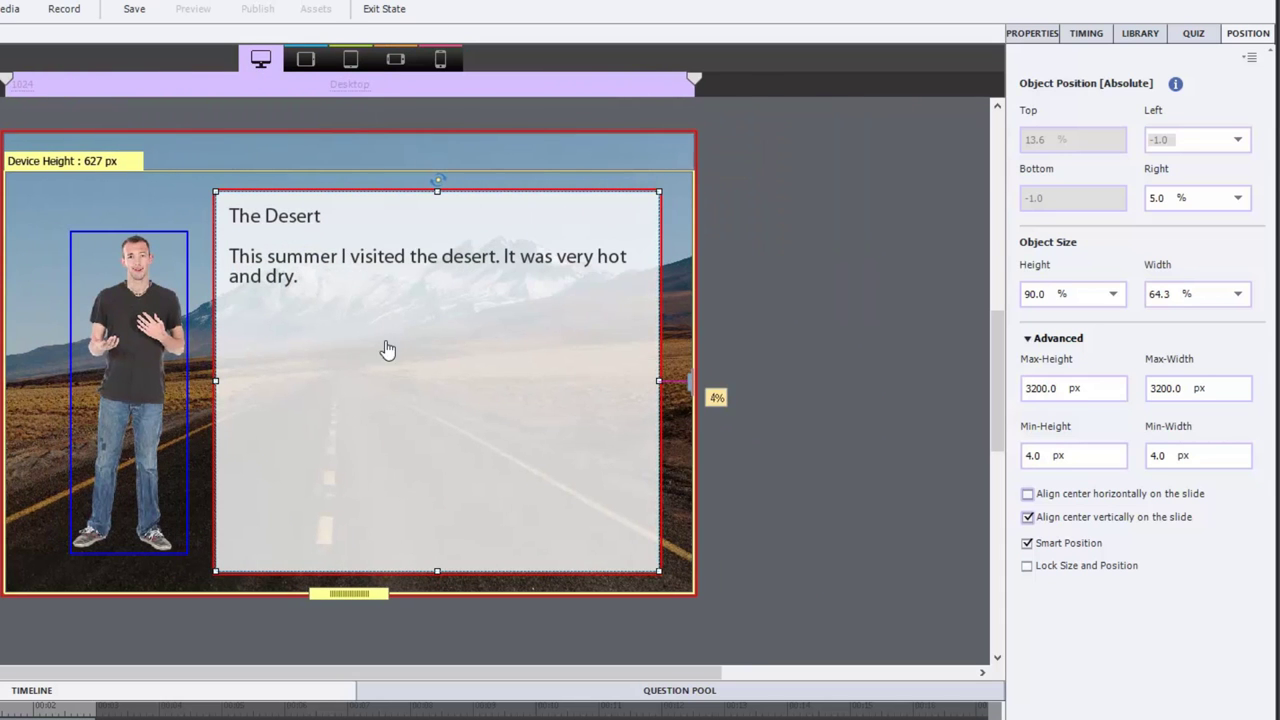
left_click_drag(214, 384, 322, 384)
left_click(305, 60)
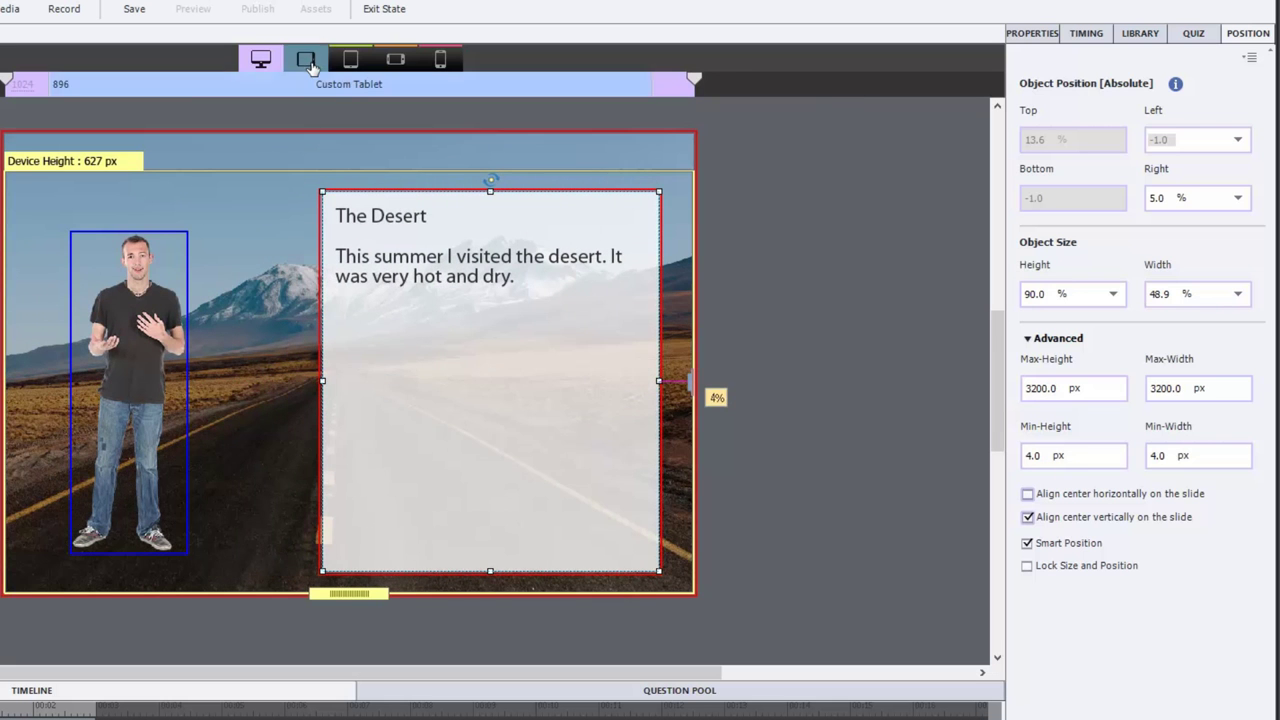
left_click(350, 60)
left_click(394, 60)
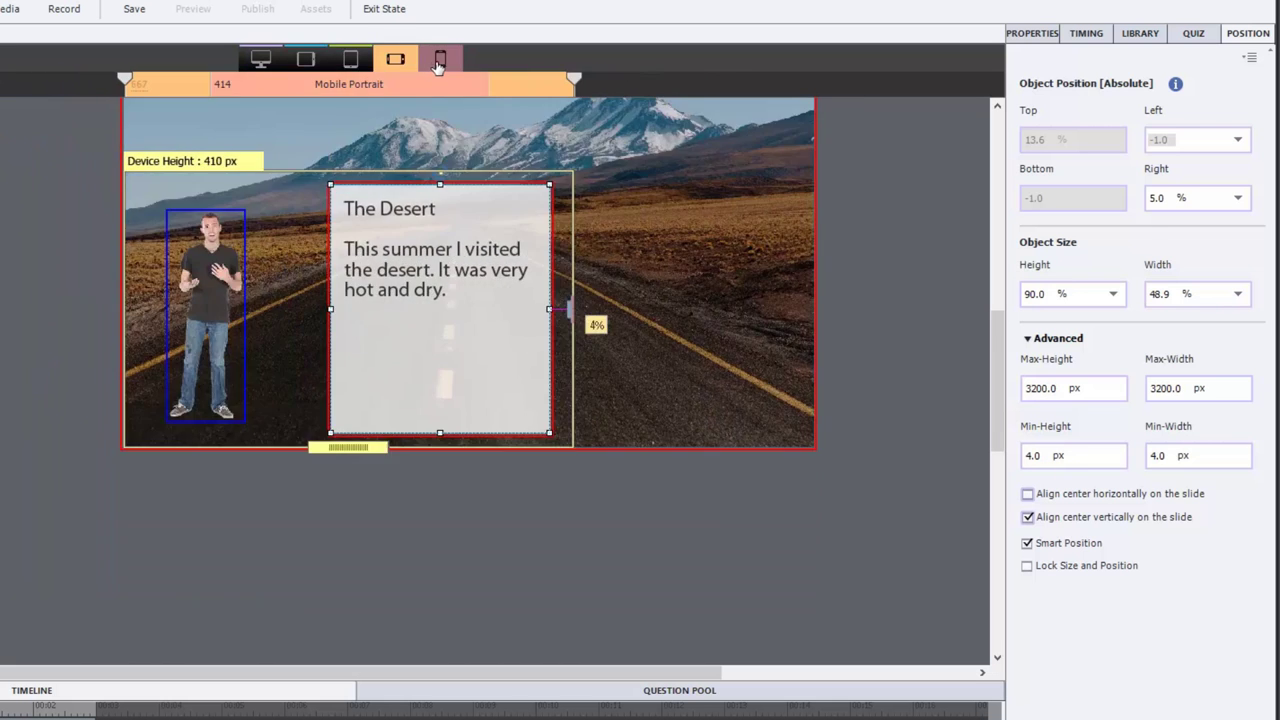
left_click(440, 60)
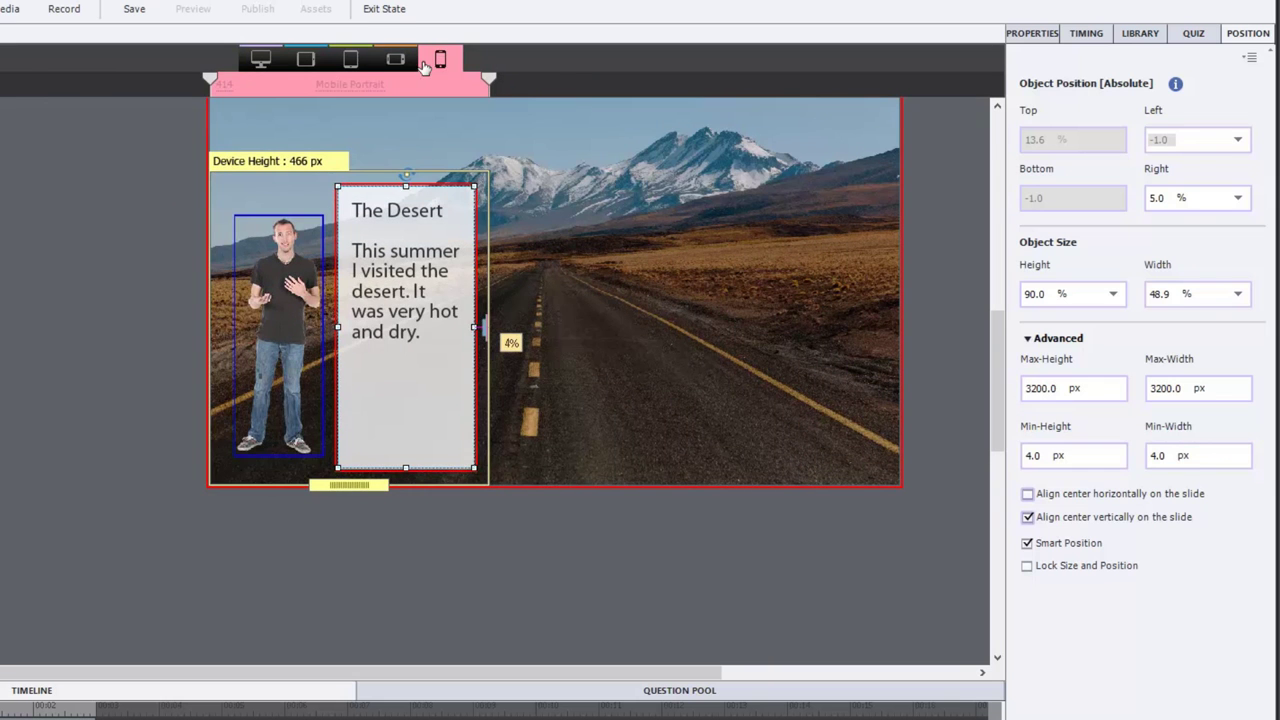
left_click(260, 60)
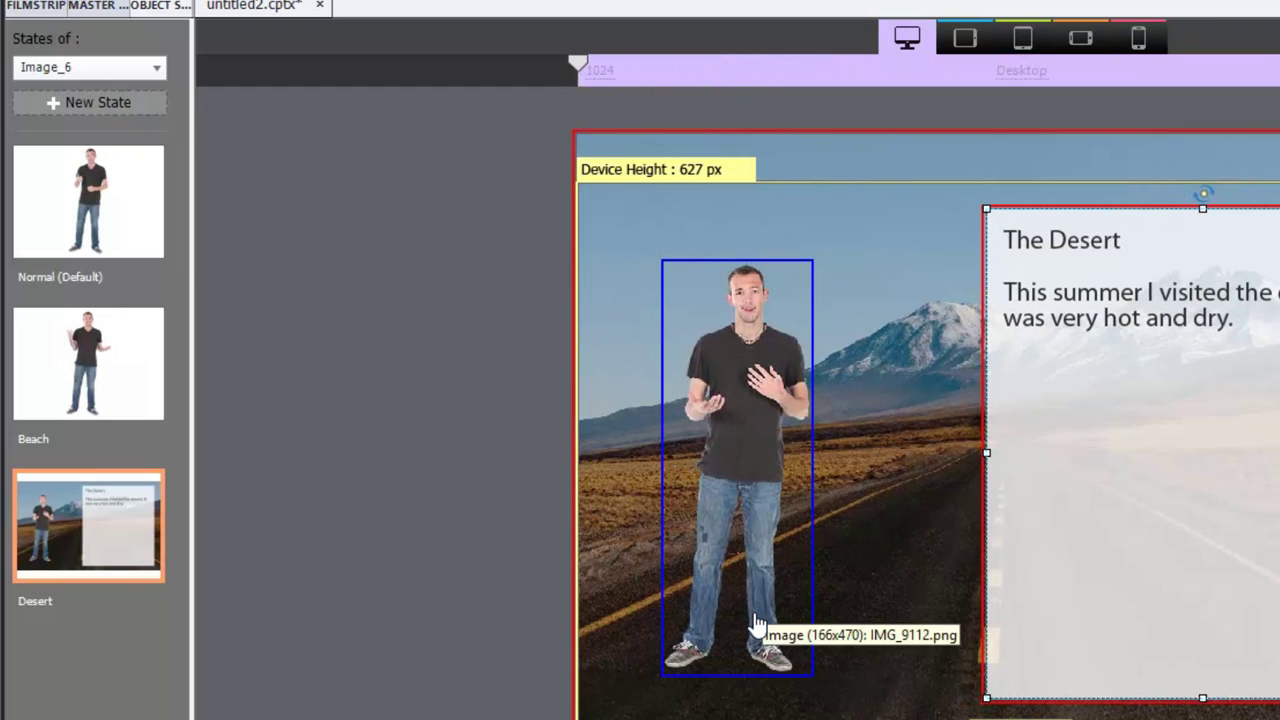
Review the Beach, Desert and Normal states of the character image in the Desktop layout.
left_click(125, 376)
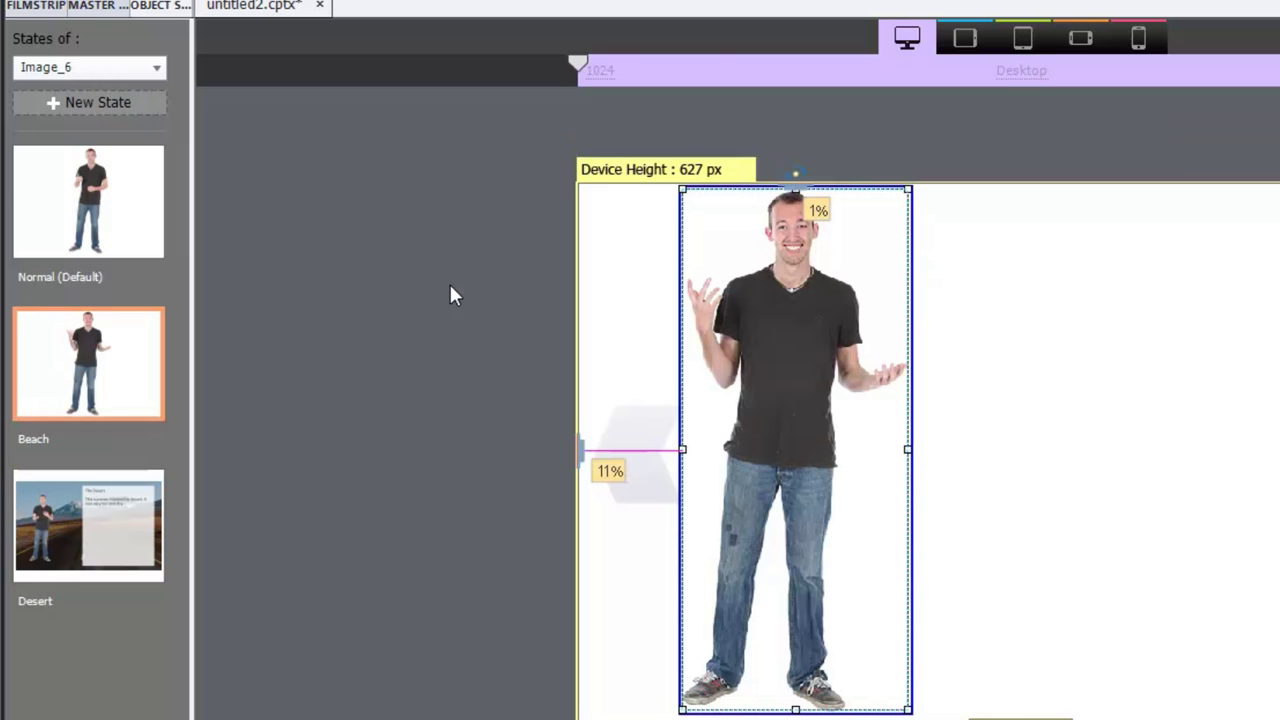
left_click(100, 528)
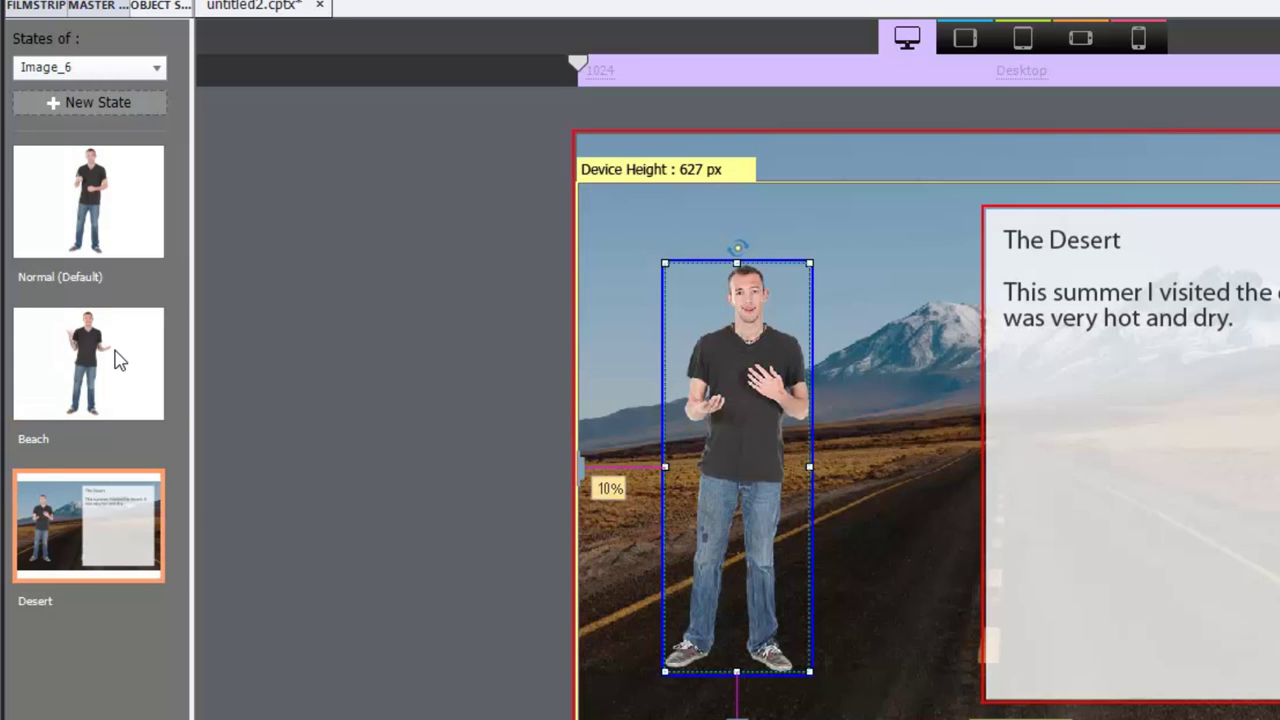
left_click(116, 357)
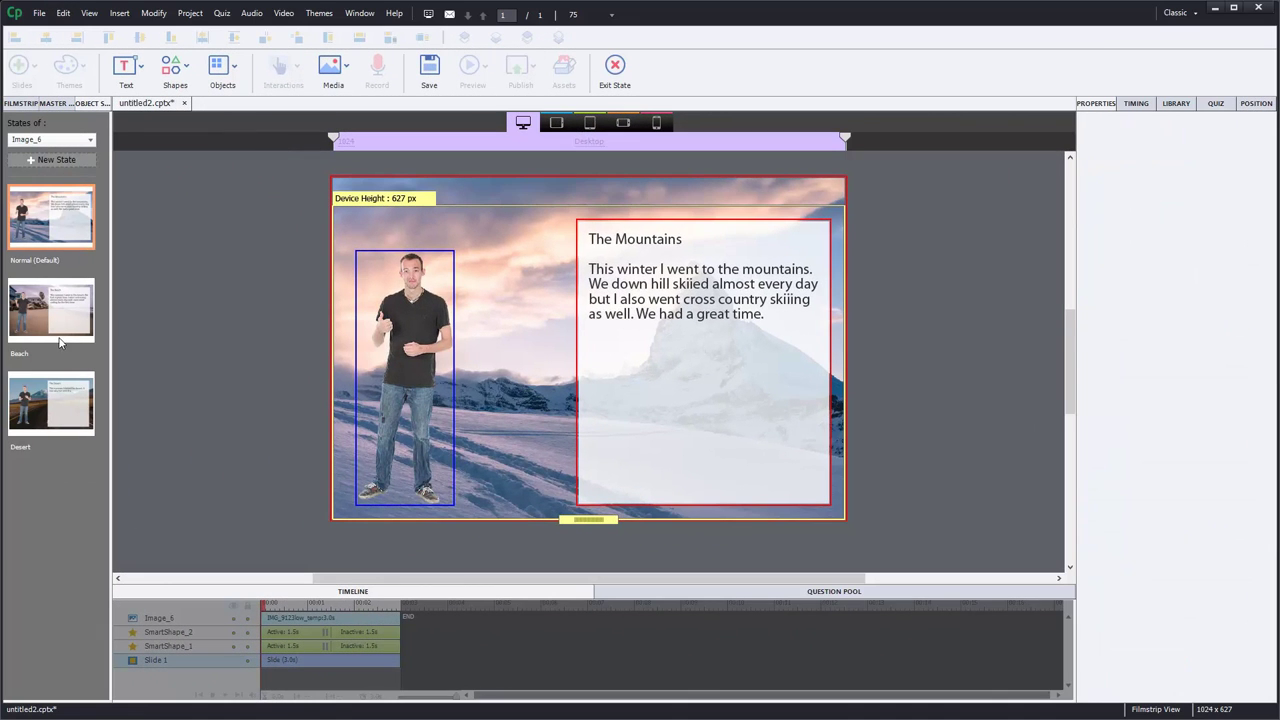
left_click(66, 306)
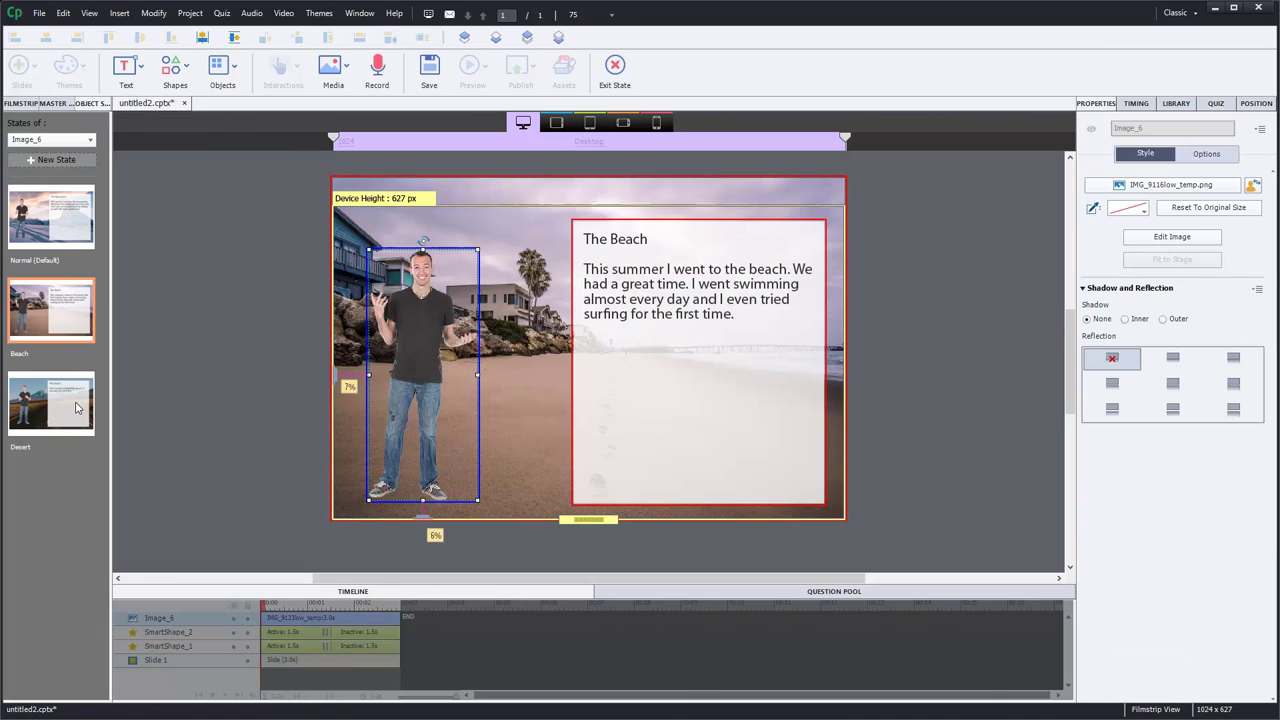
left_click(76, 407)
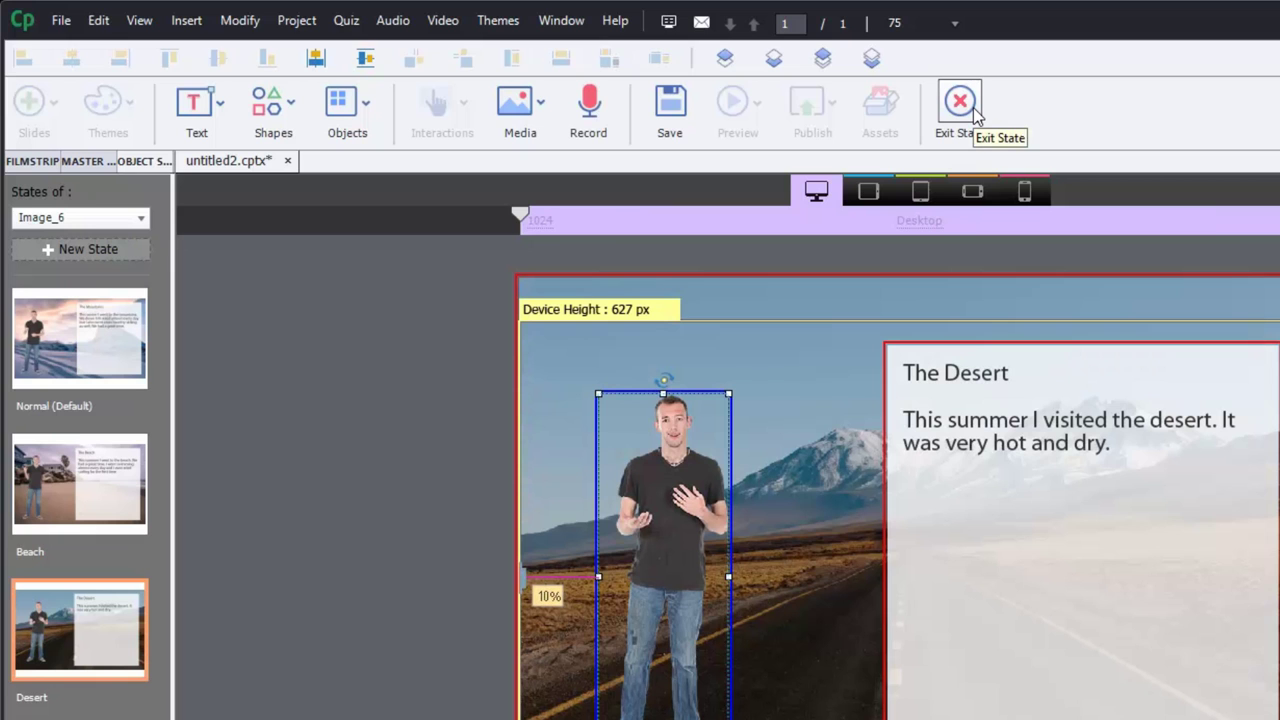
left_click(965, 105)
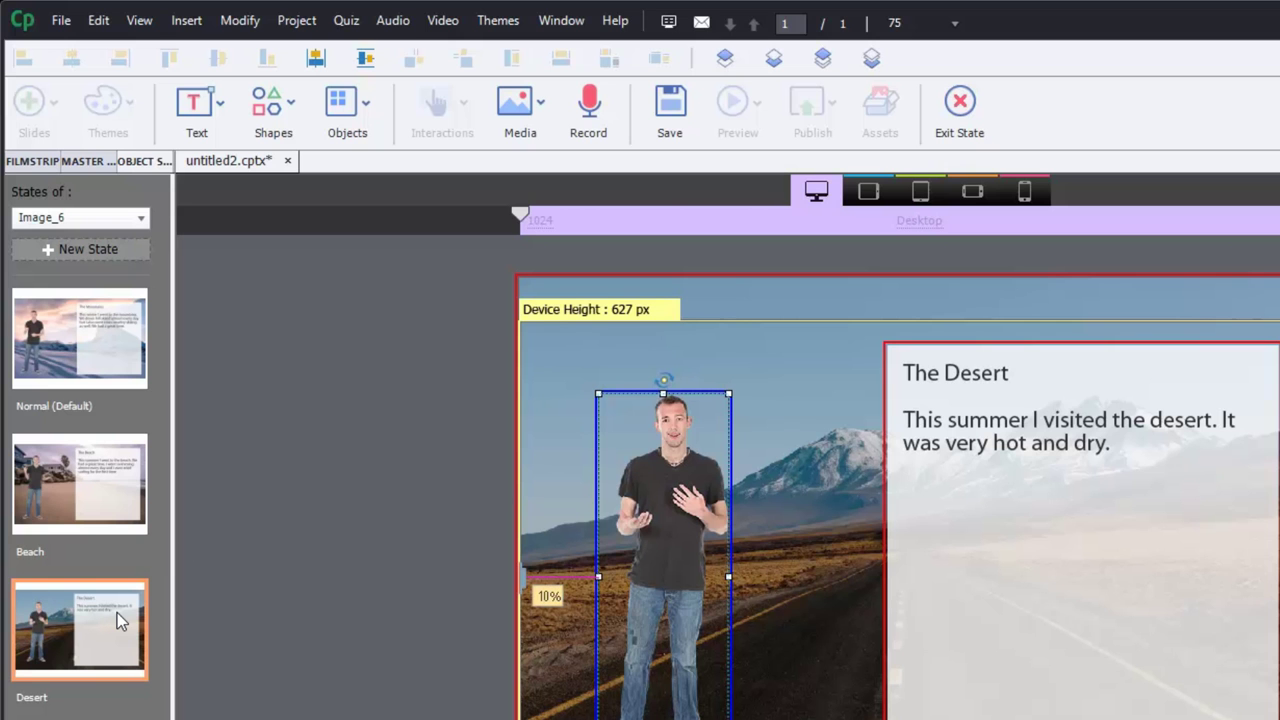
left_click(115, 490)
left_click(117, 362)
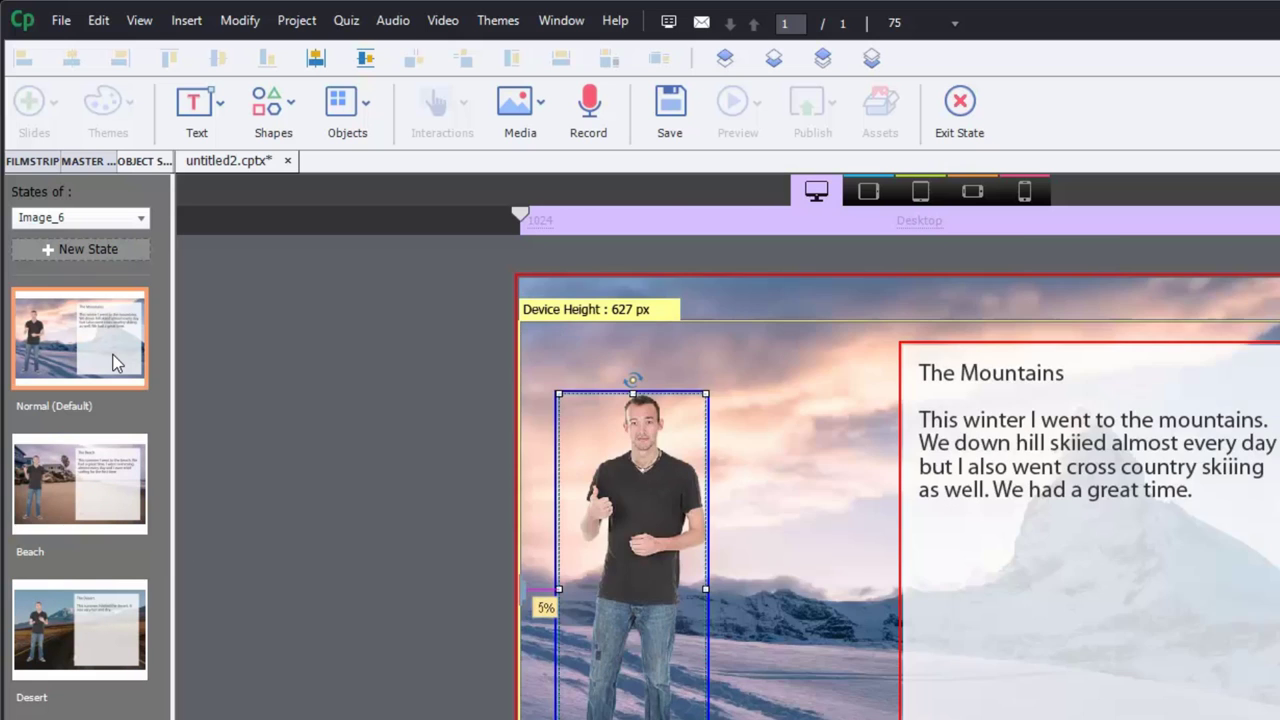
Check the Normal state's mountain scene in the tablet, mobile landscape and mobile portrait layouts.
left_click(868, 190)
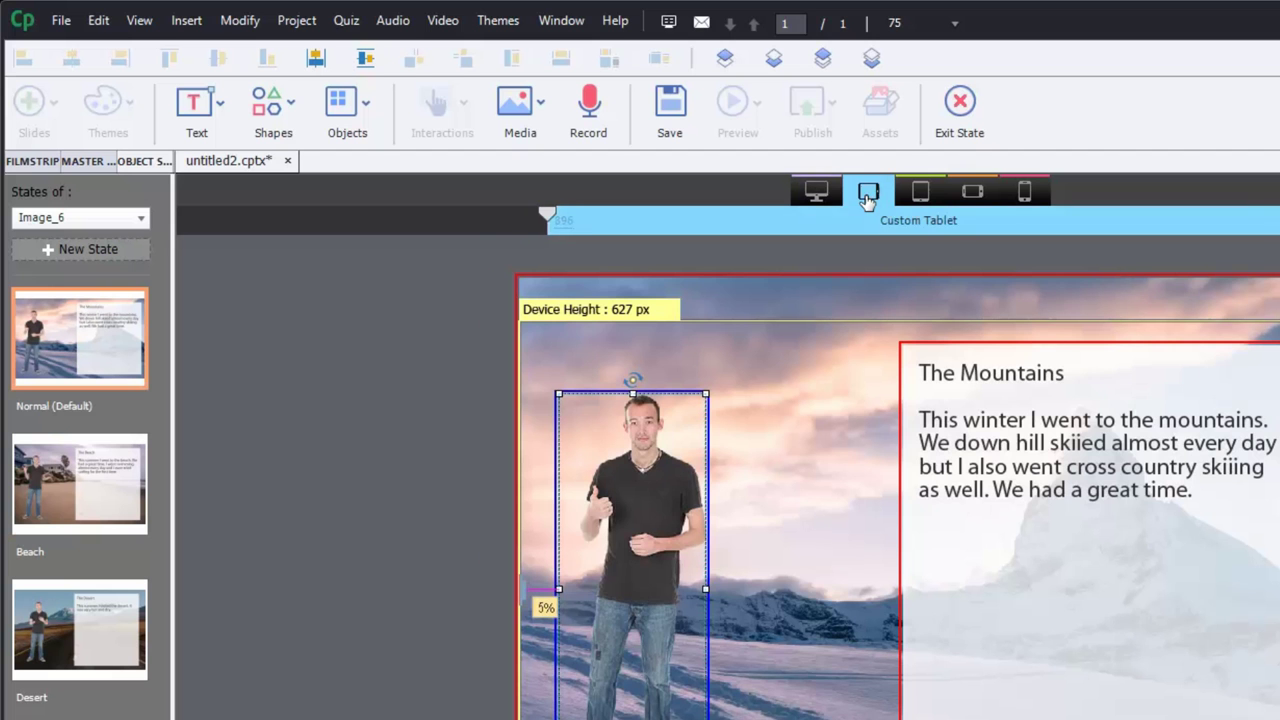
left_click(920, 190)
left_click(972, 190)
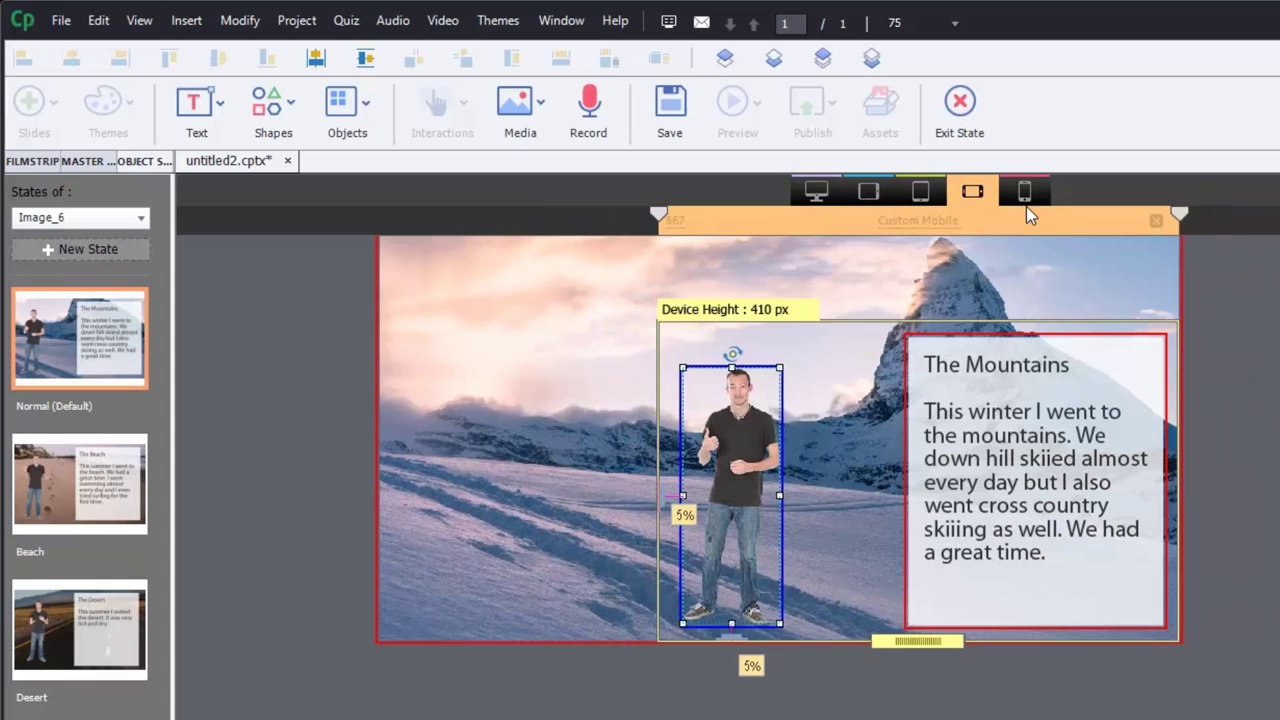
left_click(1026, 196)
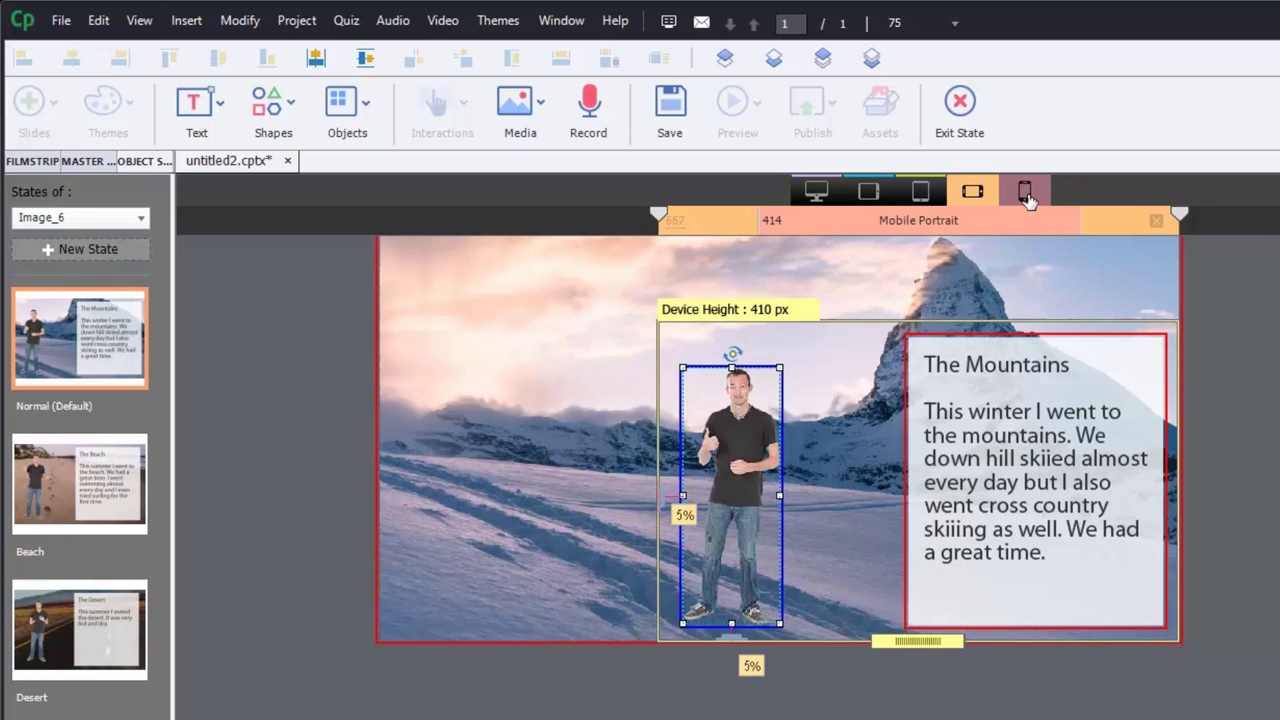
left_click(1024, 193)
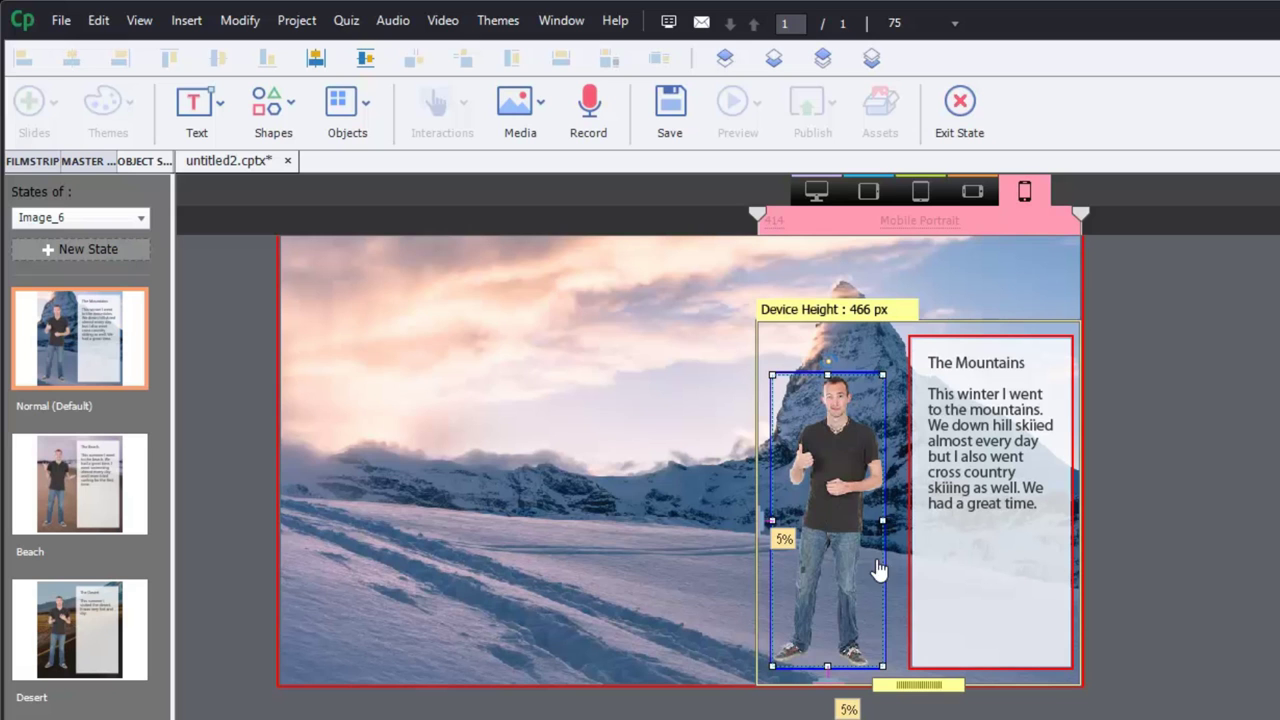
Compare the states in mobile portrait and check the Desert state in mobile landscape and tablet portrait, returning to Desktop.
left_click(100, 504)
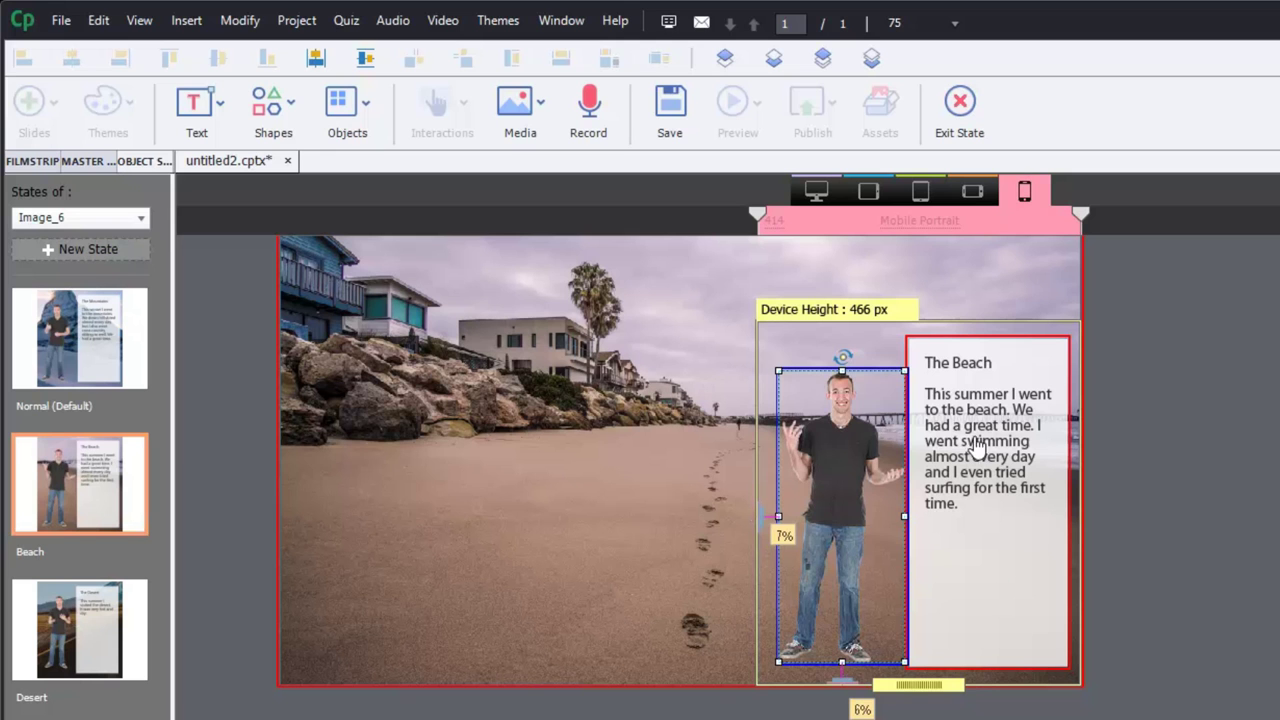
left_click(125, 348)
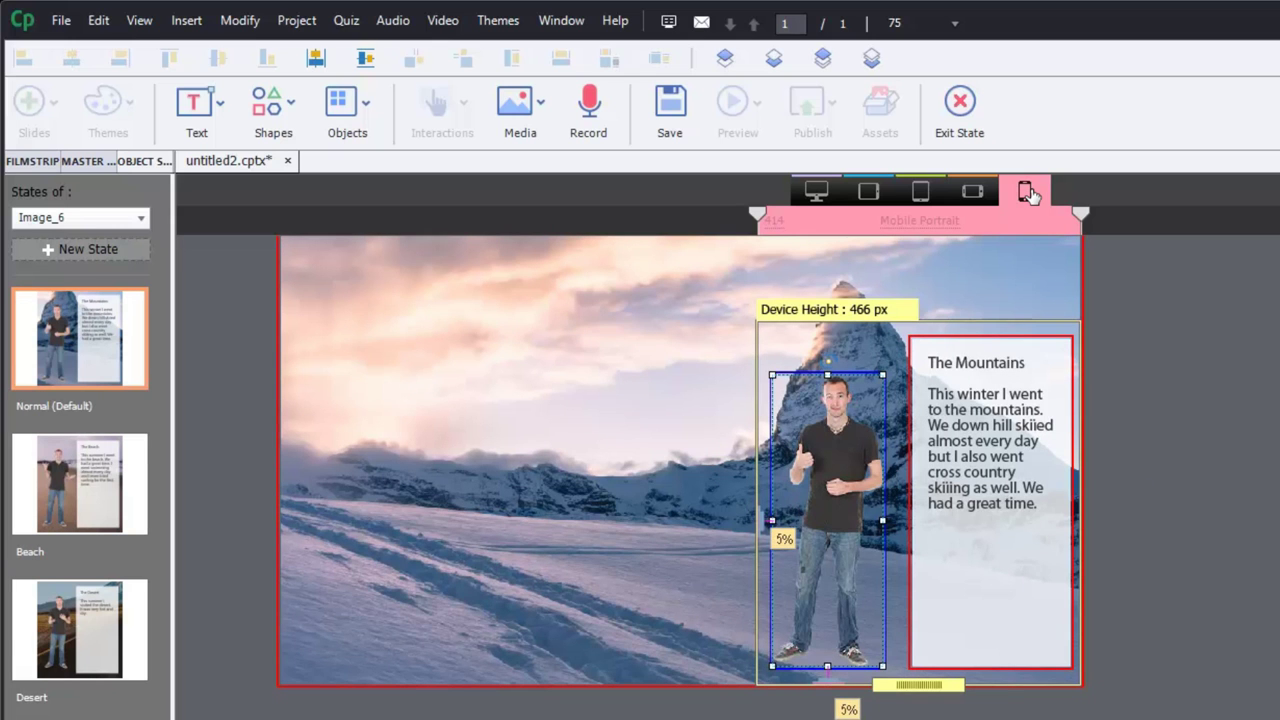
left_click(120, 652)
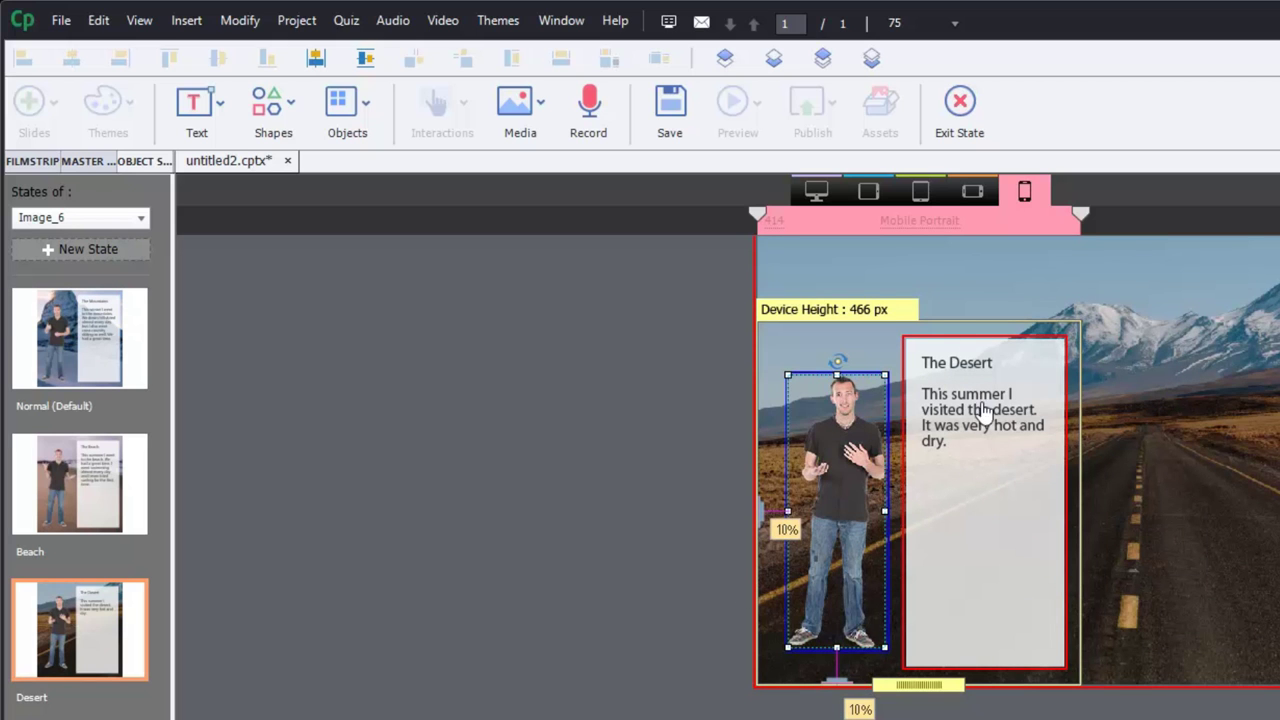
left_click(972, 191)
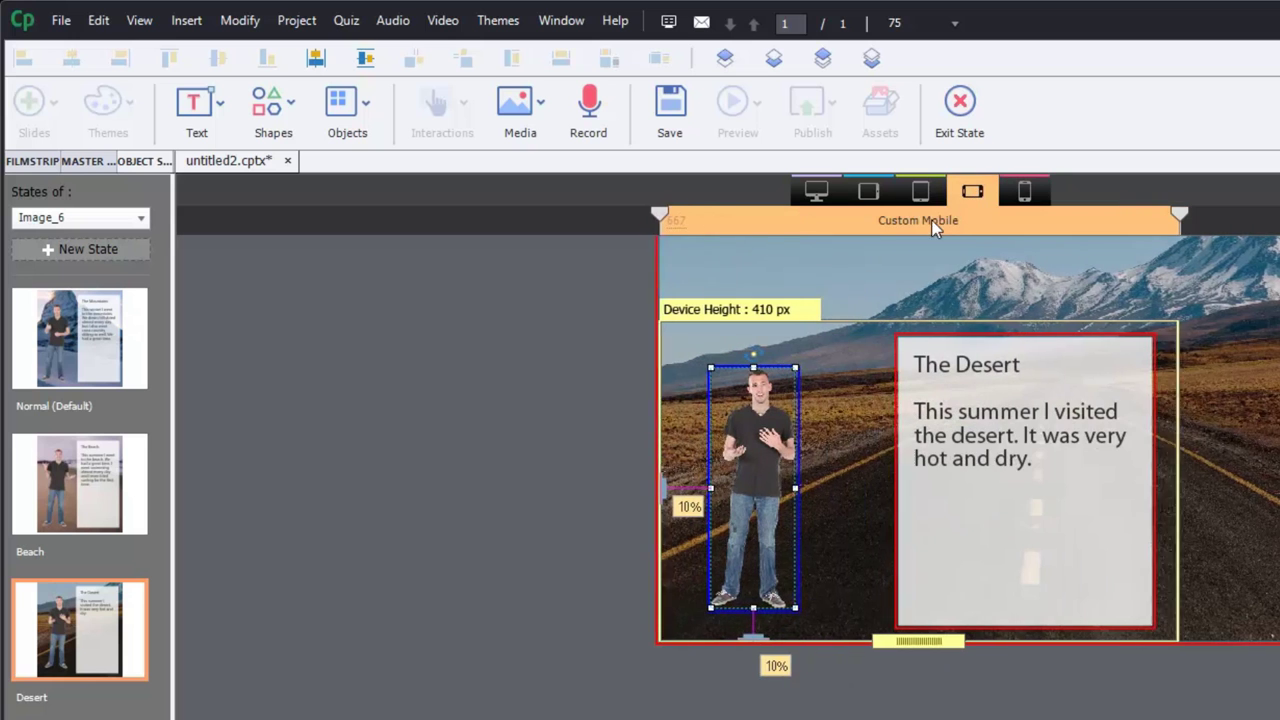
left_click(920, 192)
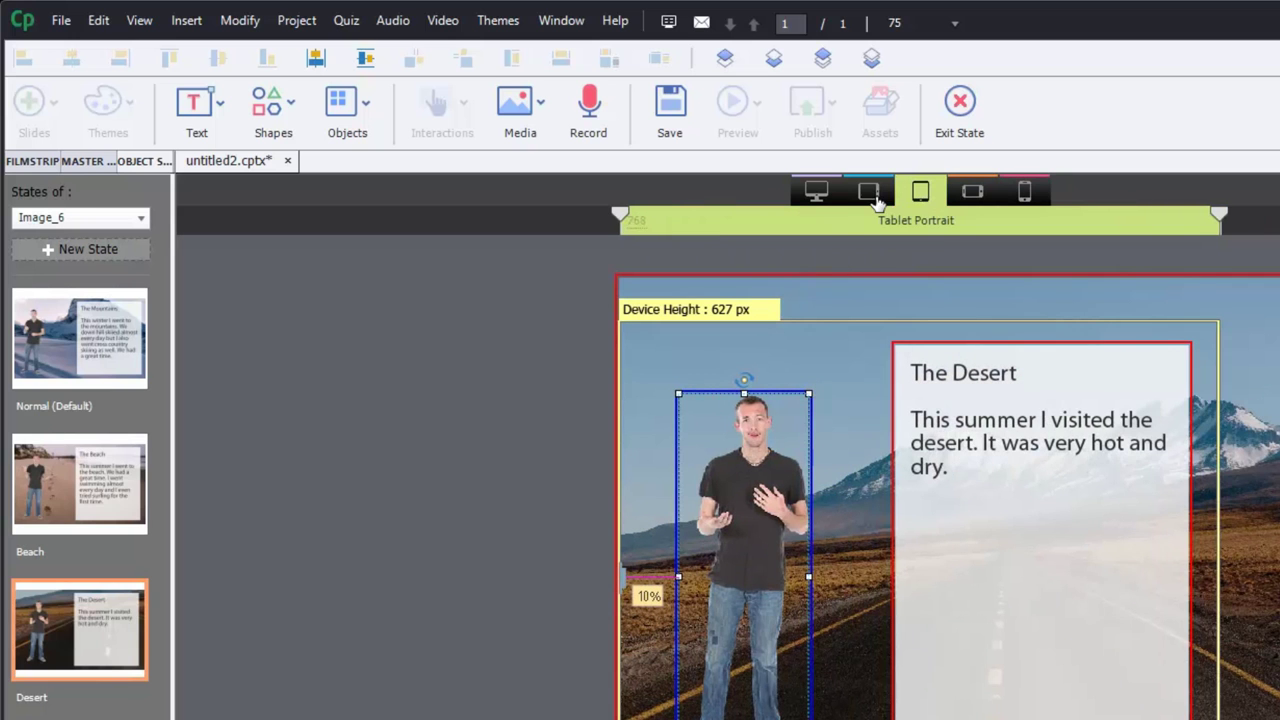
left_click(816, 191)
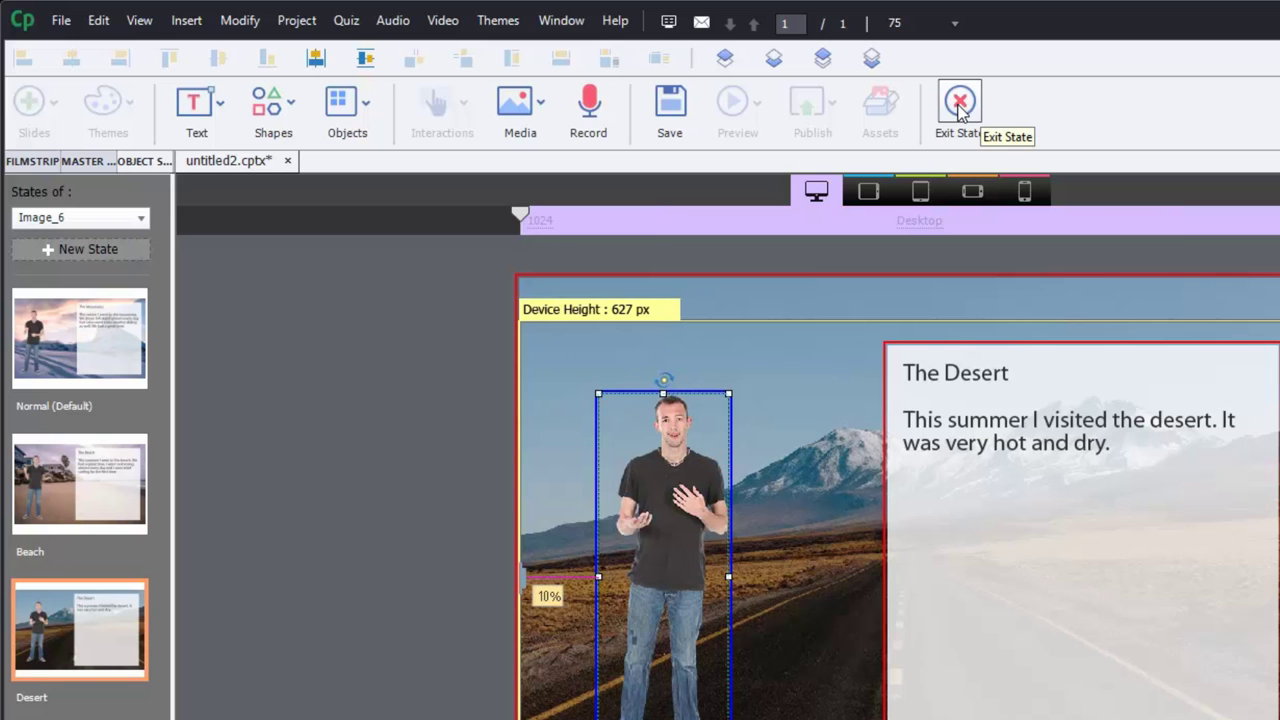
Exit the state view and send the multi-state character image behind the two navigation arrows.
left_click(958, 104)
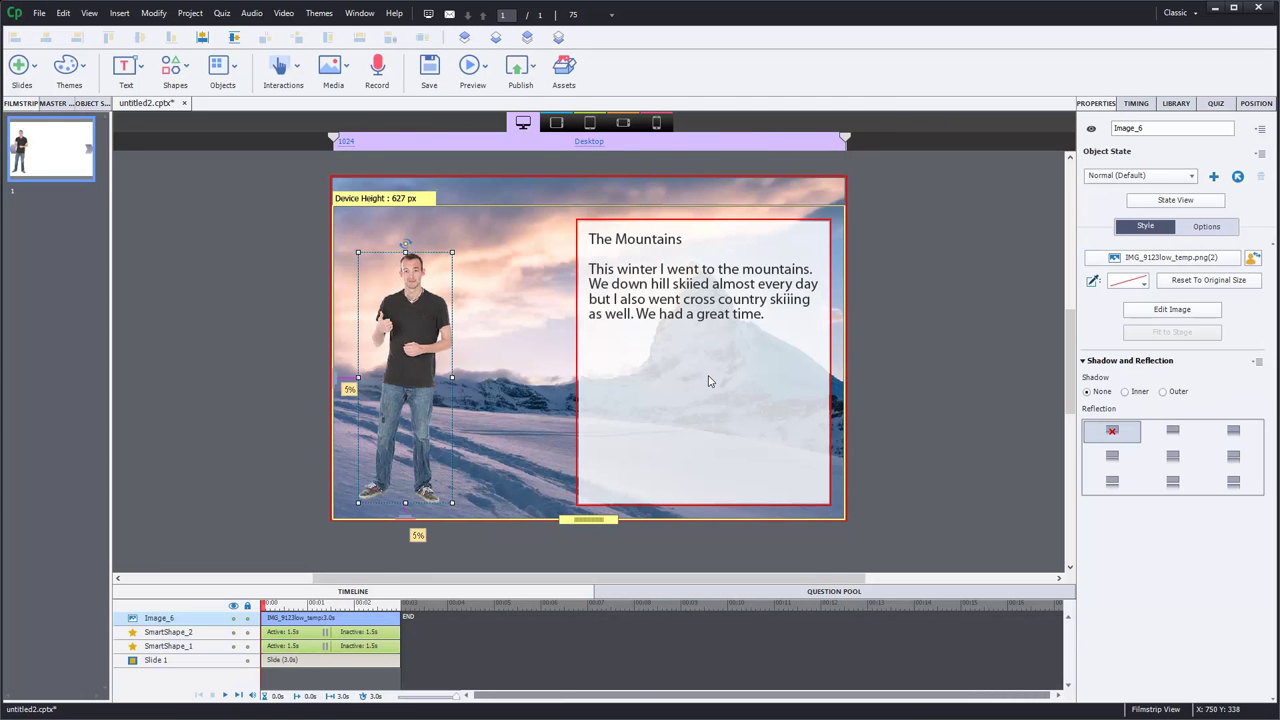
left_click(559, 38)
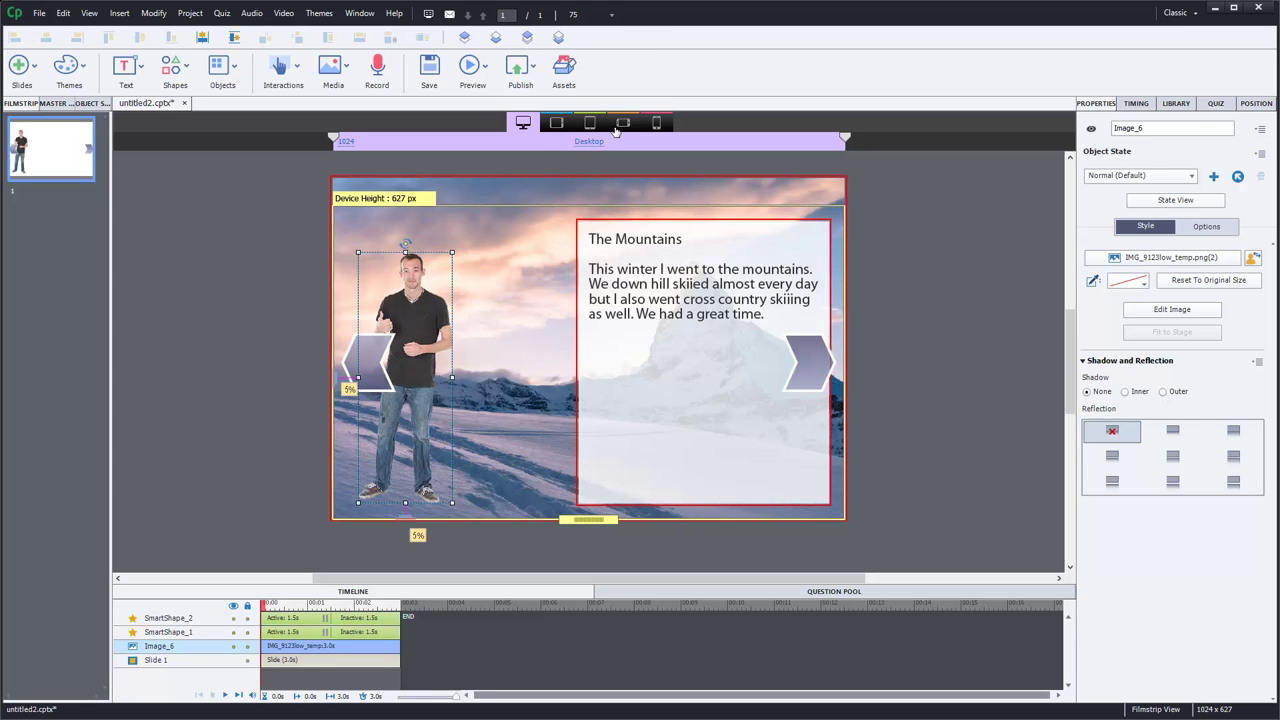
left_click(820, 372)
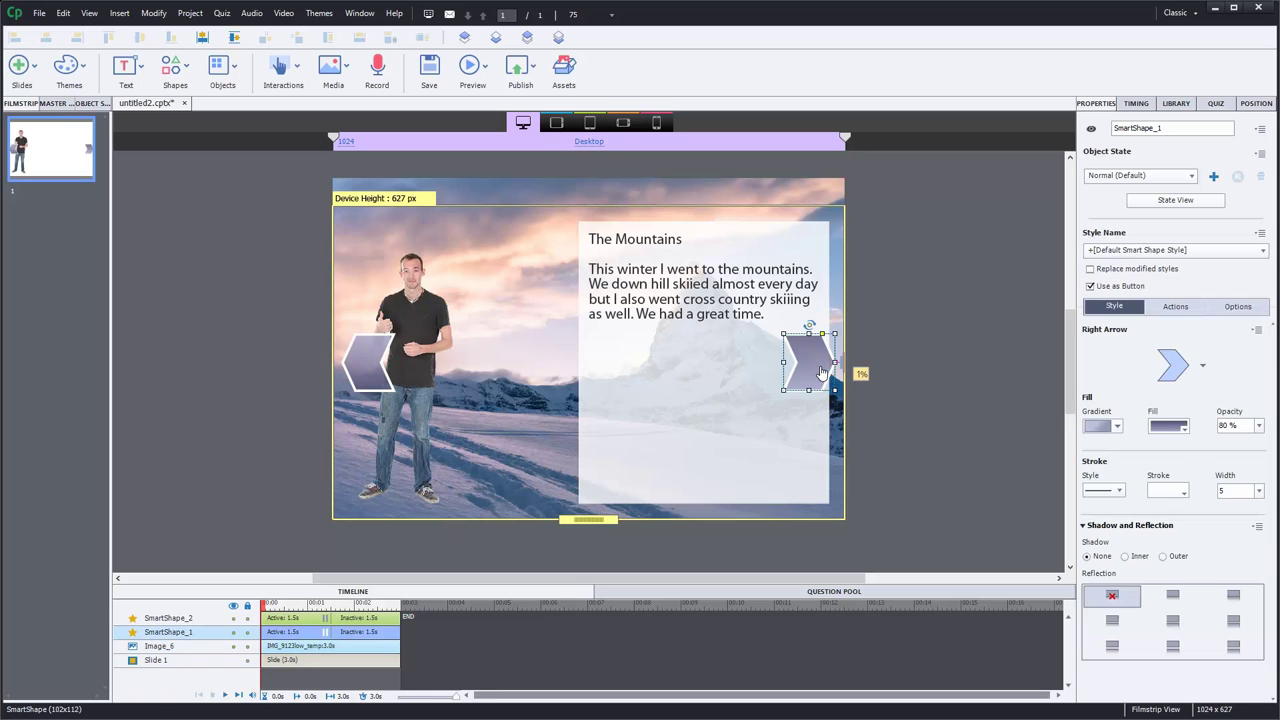
Set the left-pointing arrow's success action to Go To Previous State, targeting Image_6.
left_click(370, 365)
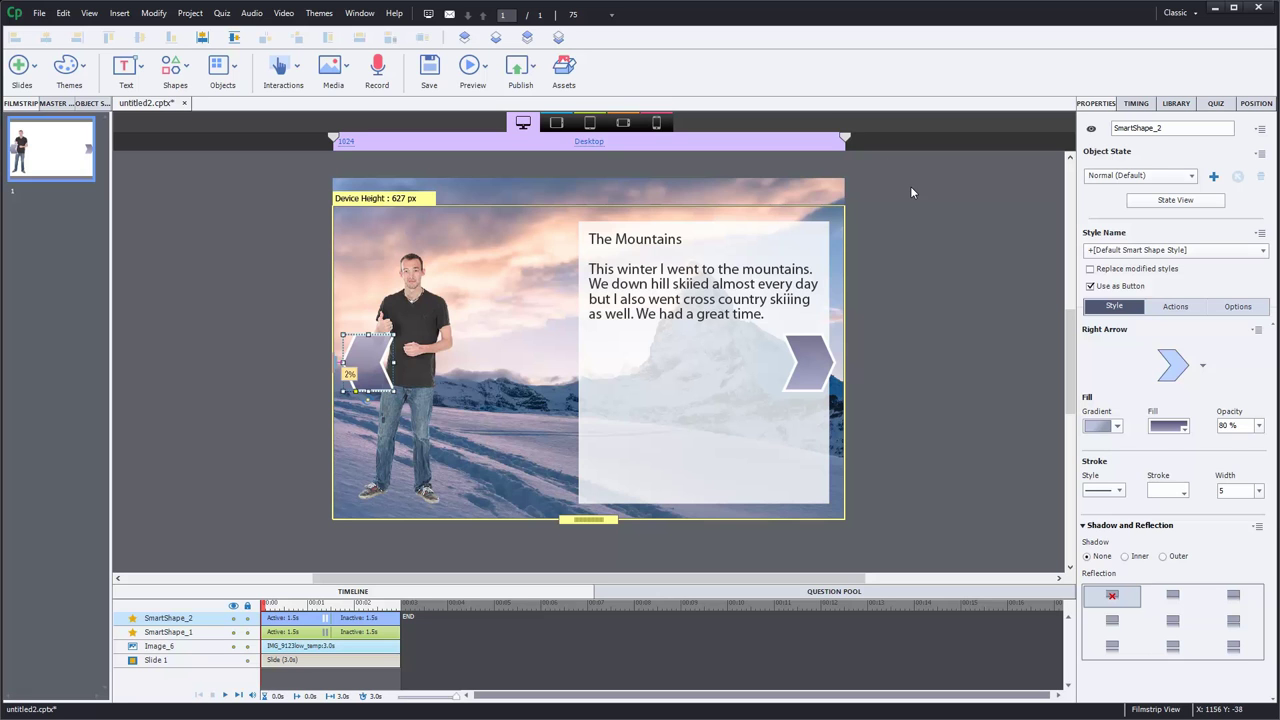
left_click(1175, 307)
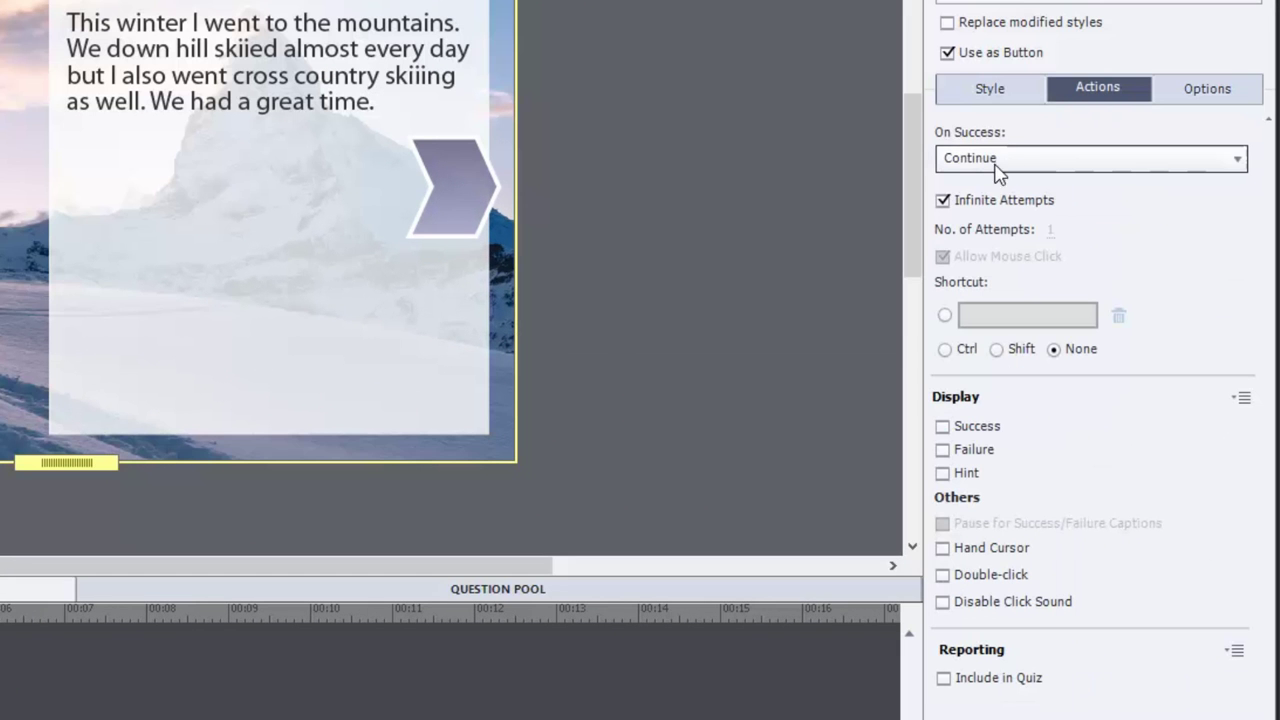
left_click(1023, 162)
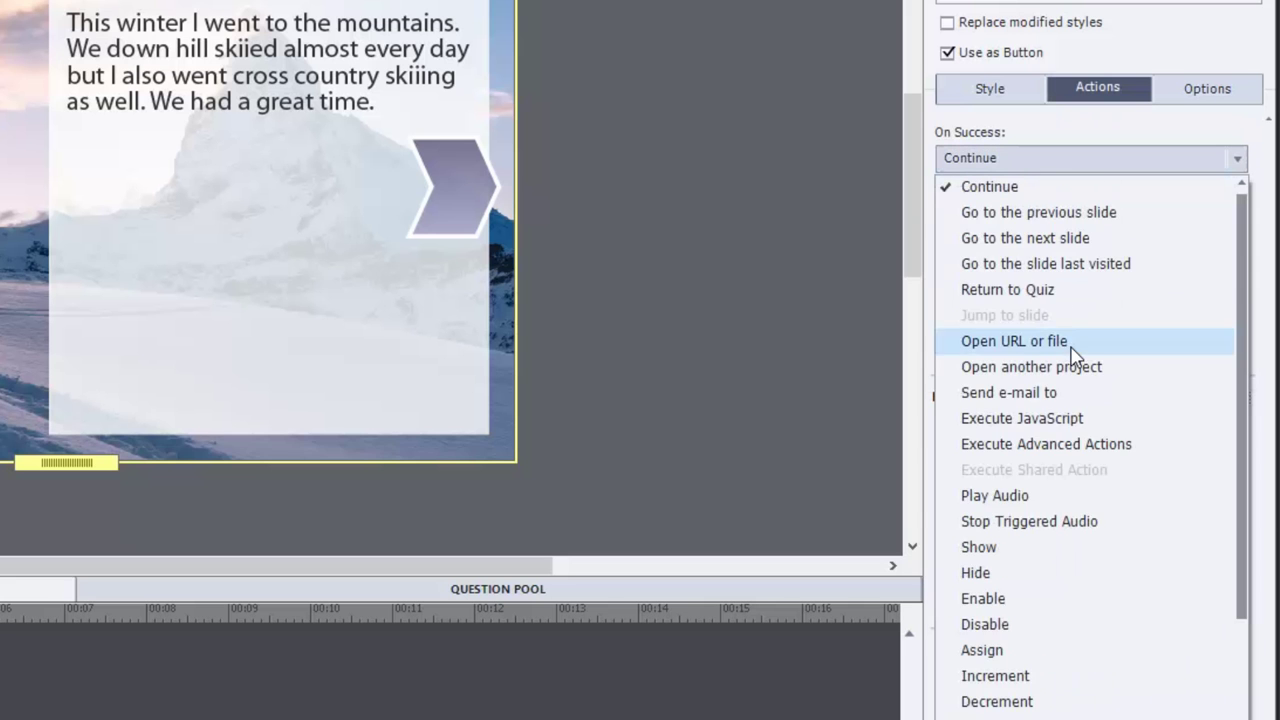
scroll(1068, 357, "down", 3)
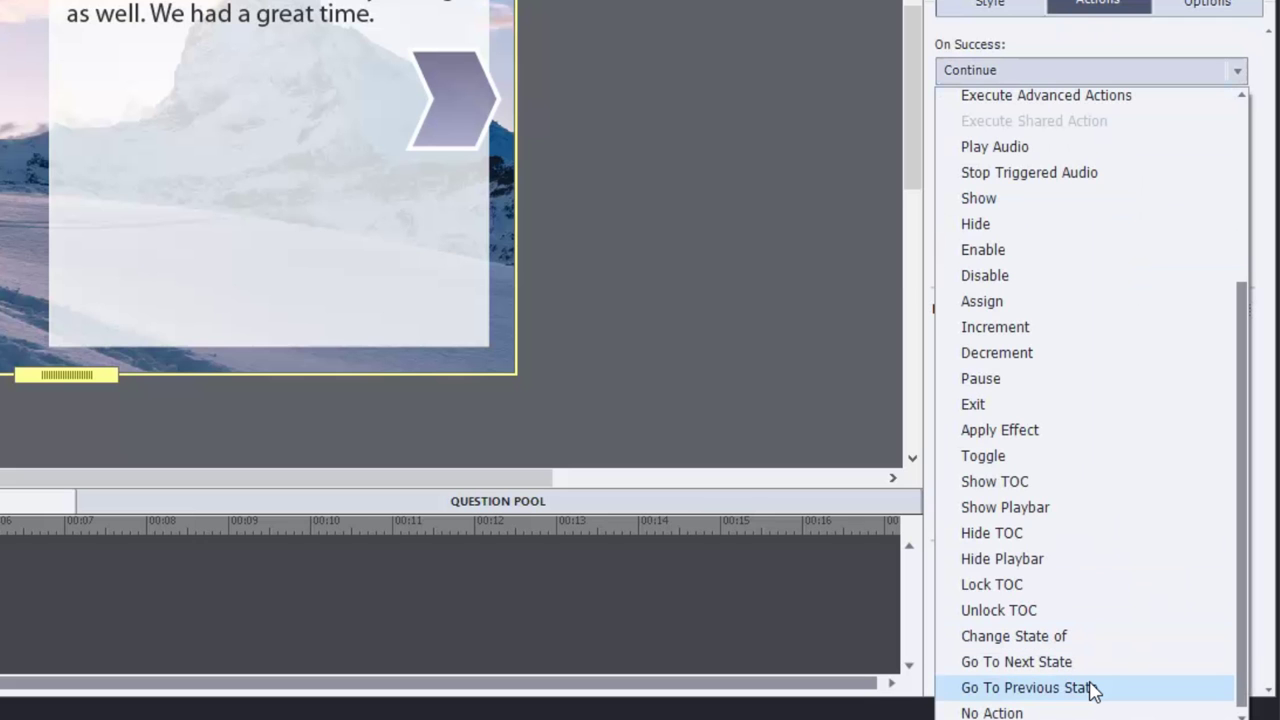
left_click(1093, 688)
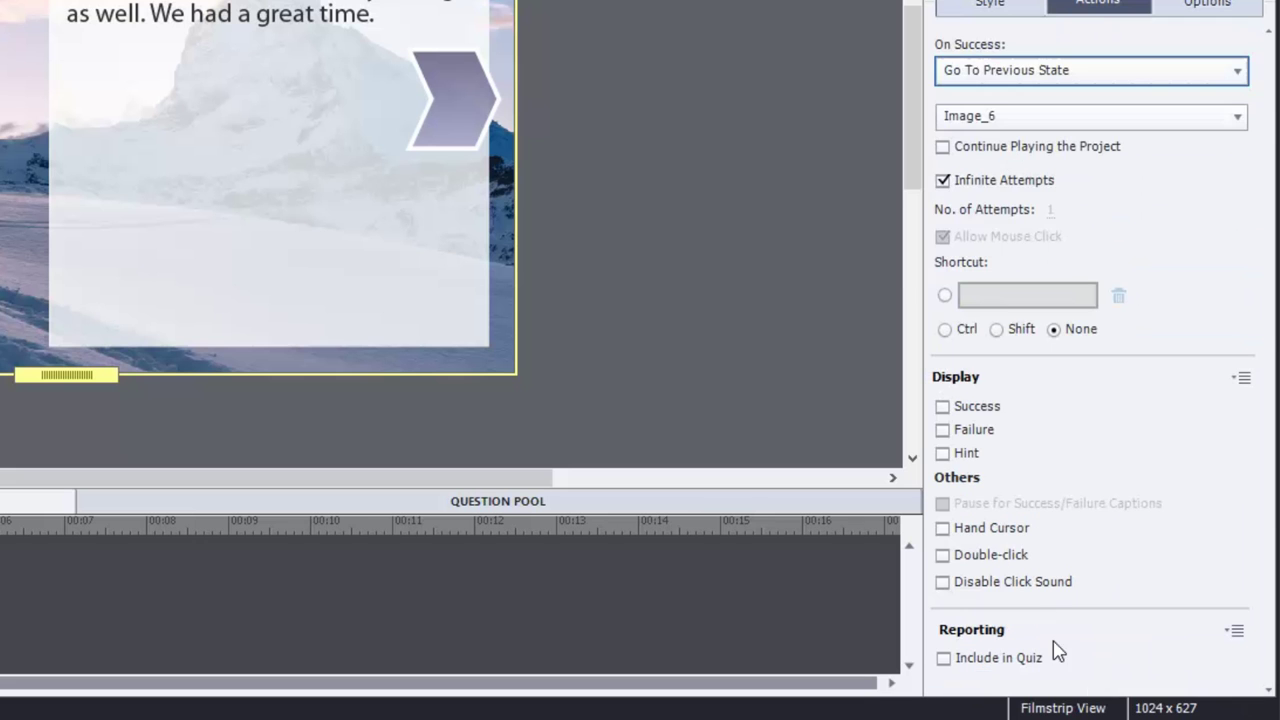
left_click(1043, 118)
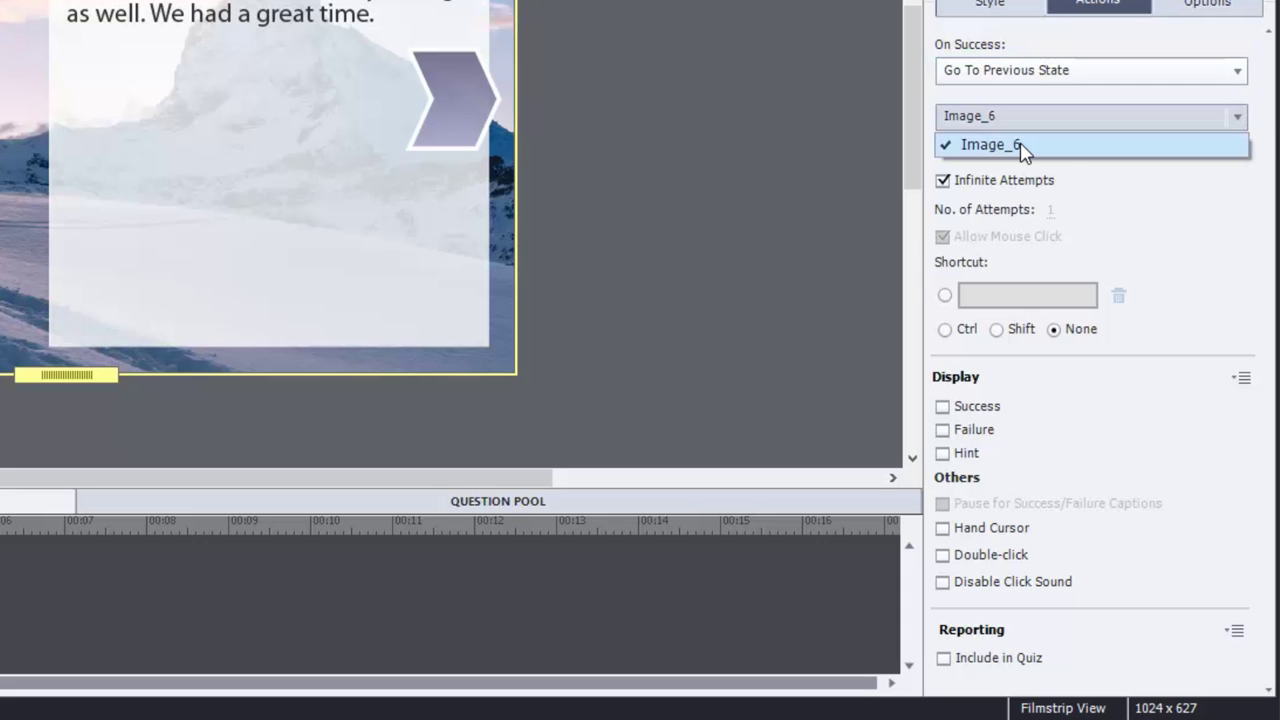
left_click(1022, 147)
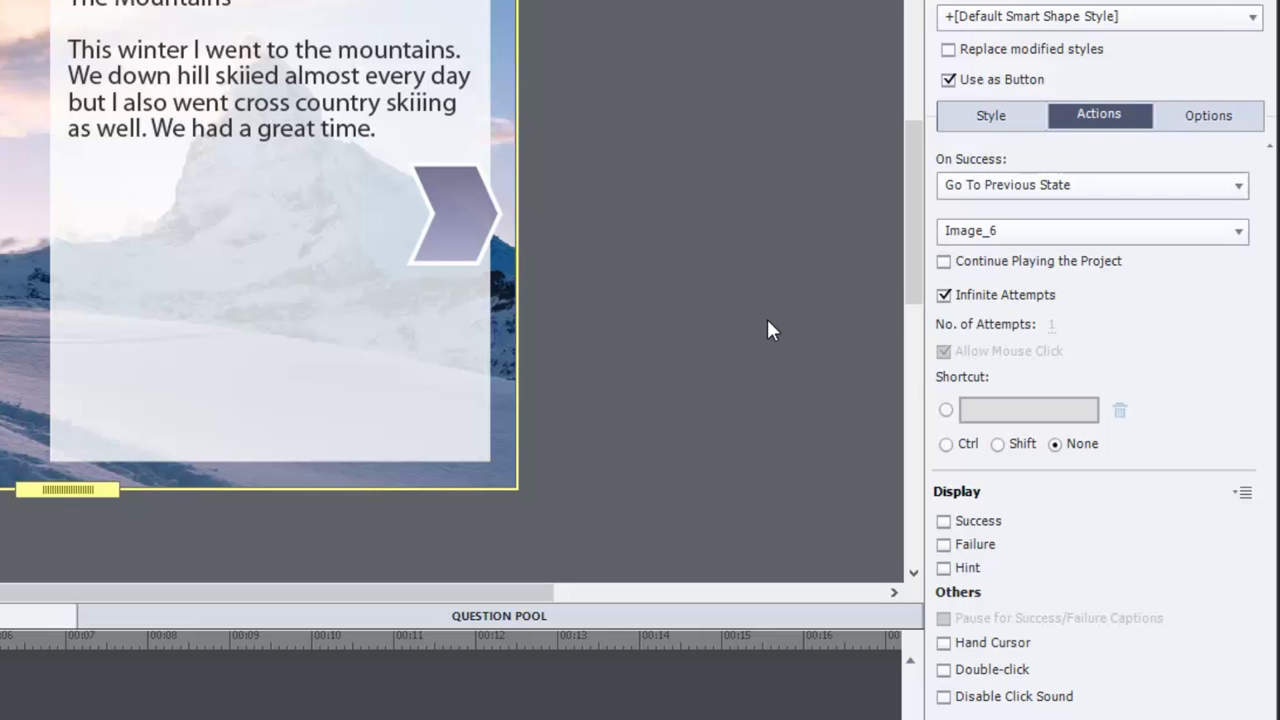
Set the right-pointing arrow's success action to Go To Next State for Image_6.
left_click(468, 236)
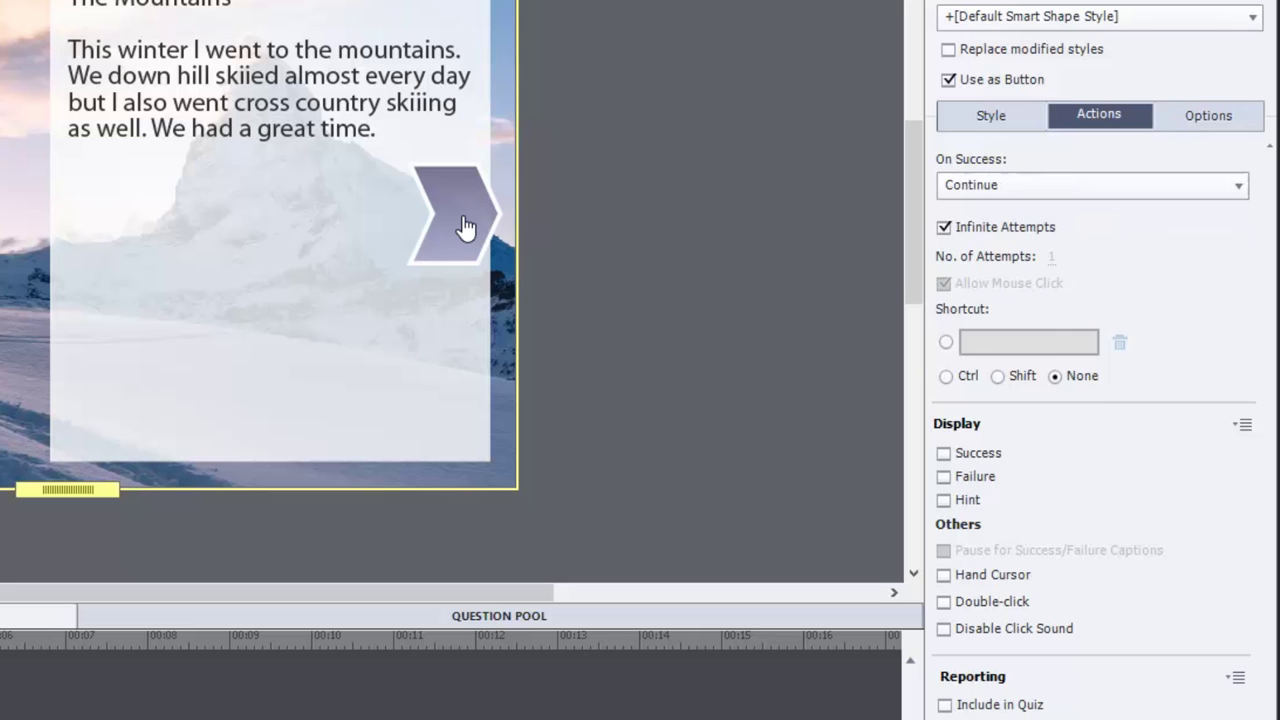
left_click(1066, 188)
scroll(1080, 600, "down", 4)
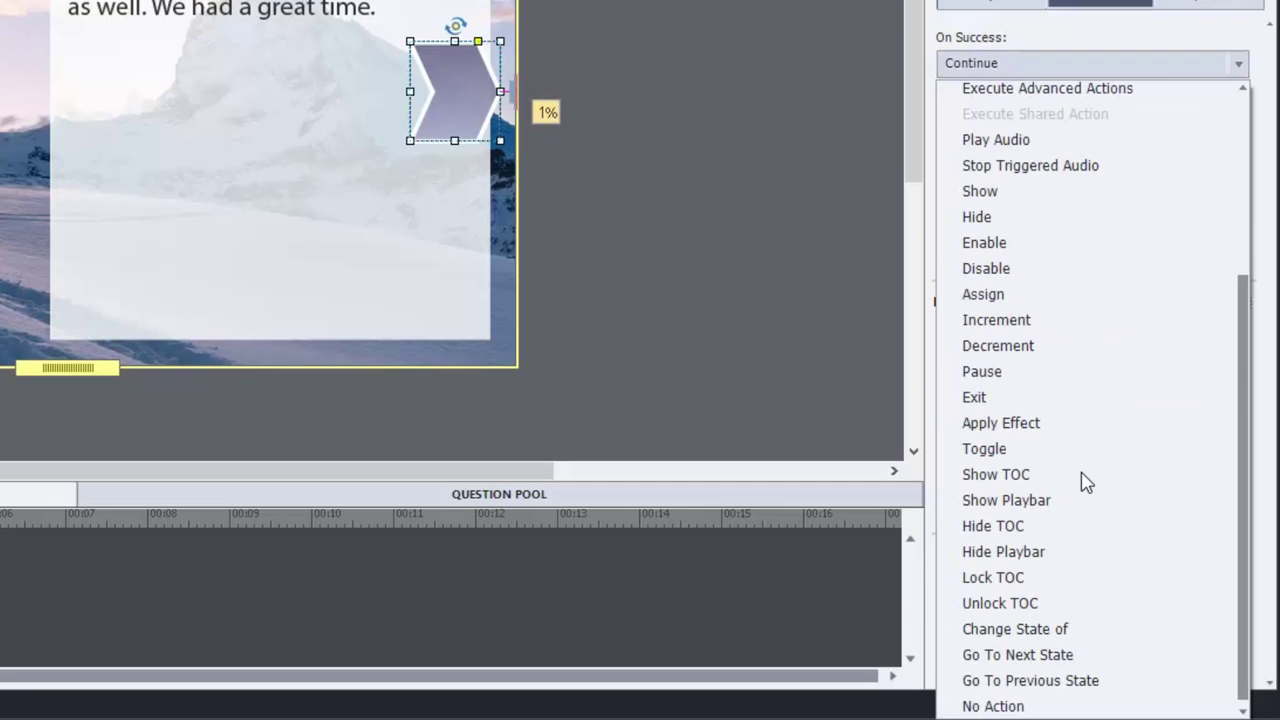
left_click(1057, 656)
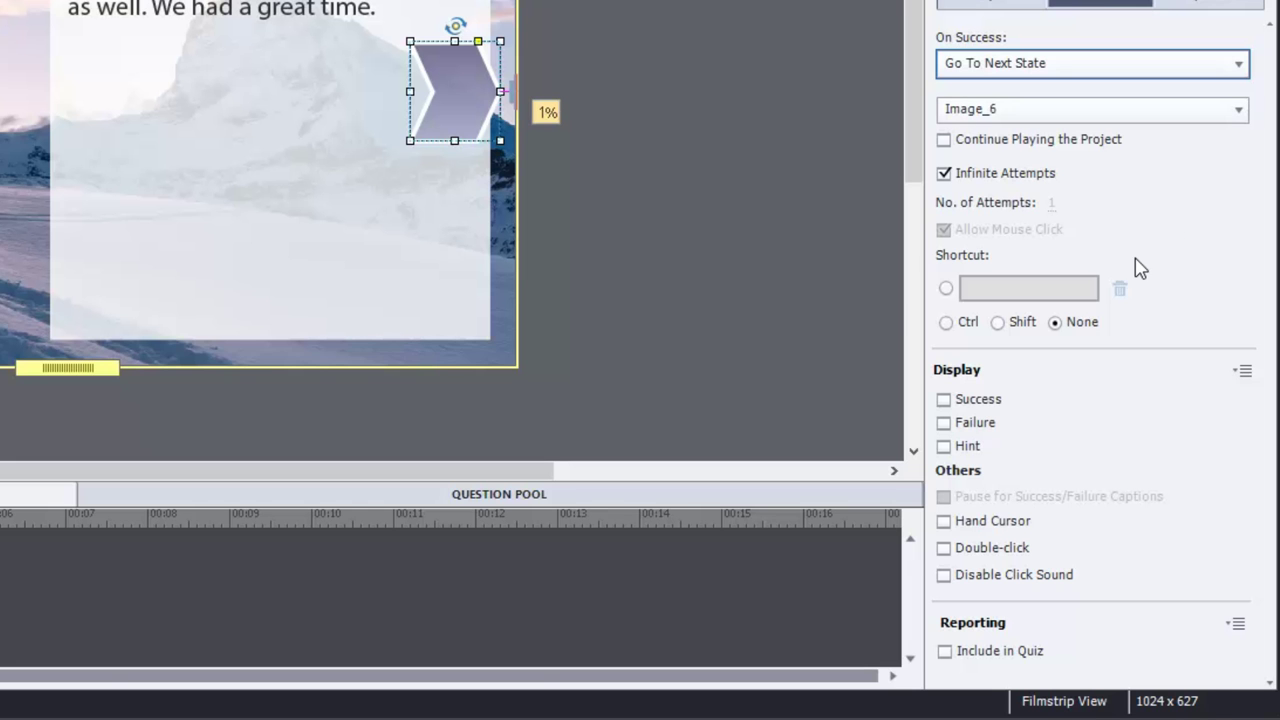
Deselect the arrow and preview the whole project in the browser.
left_click(857, 286)
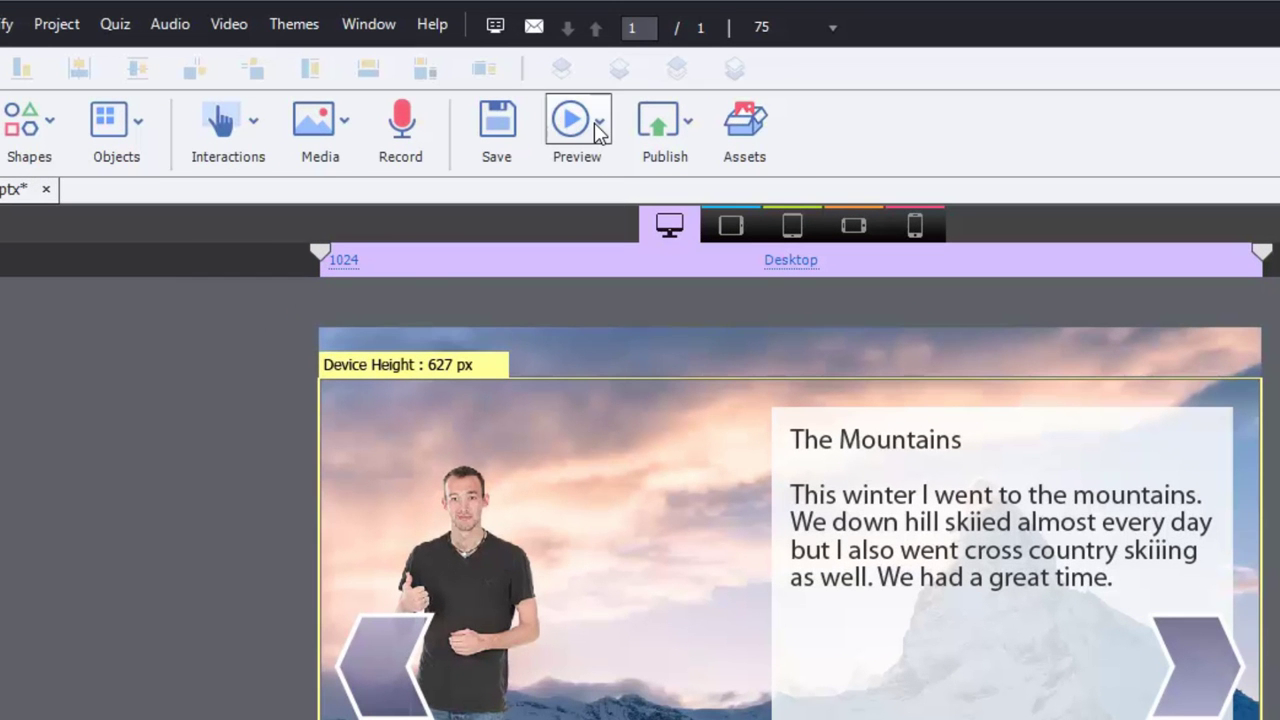
left_click(598, 128)
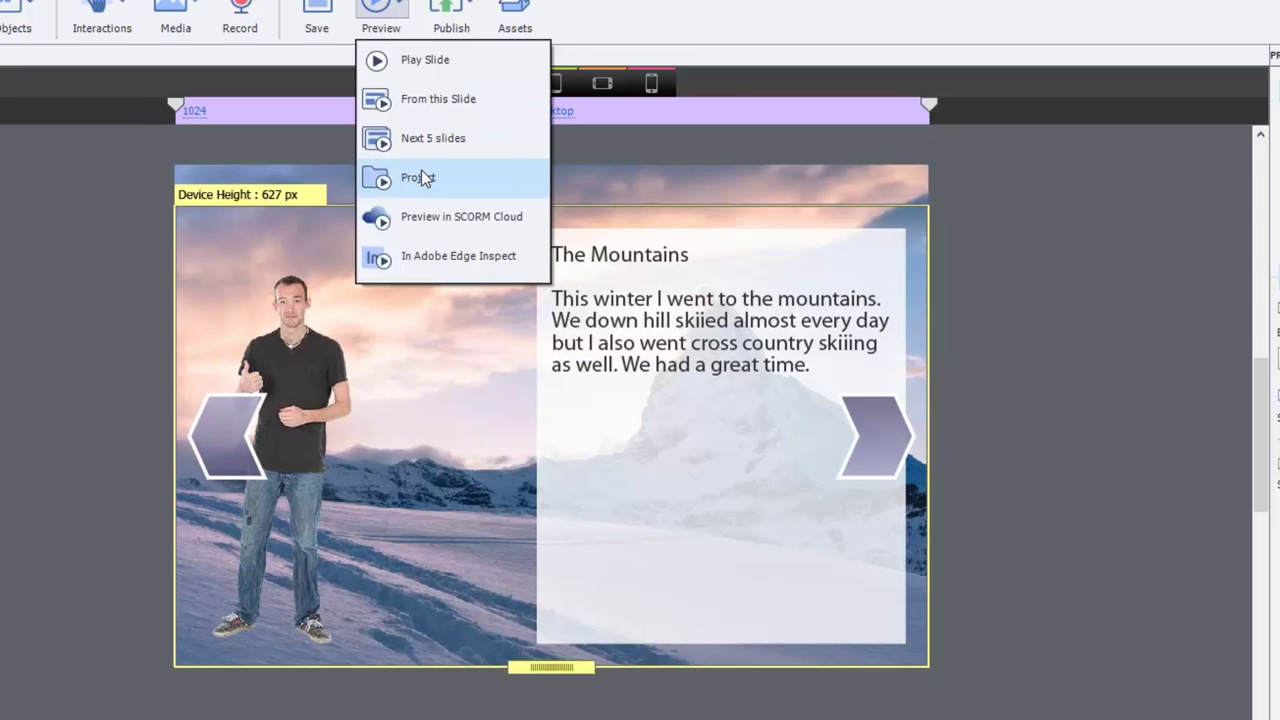
left_click(626, 342)
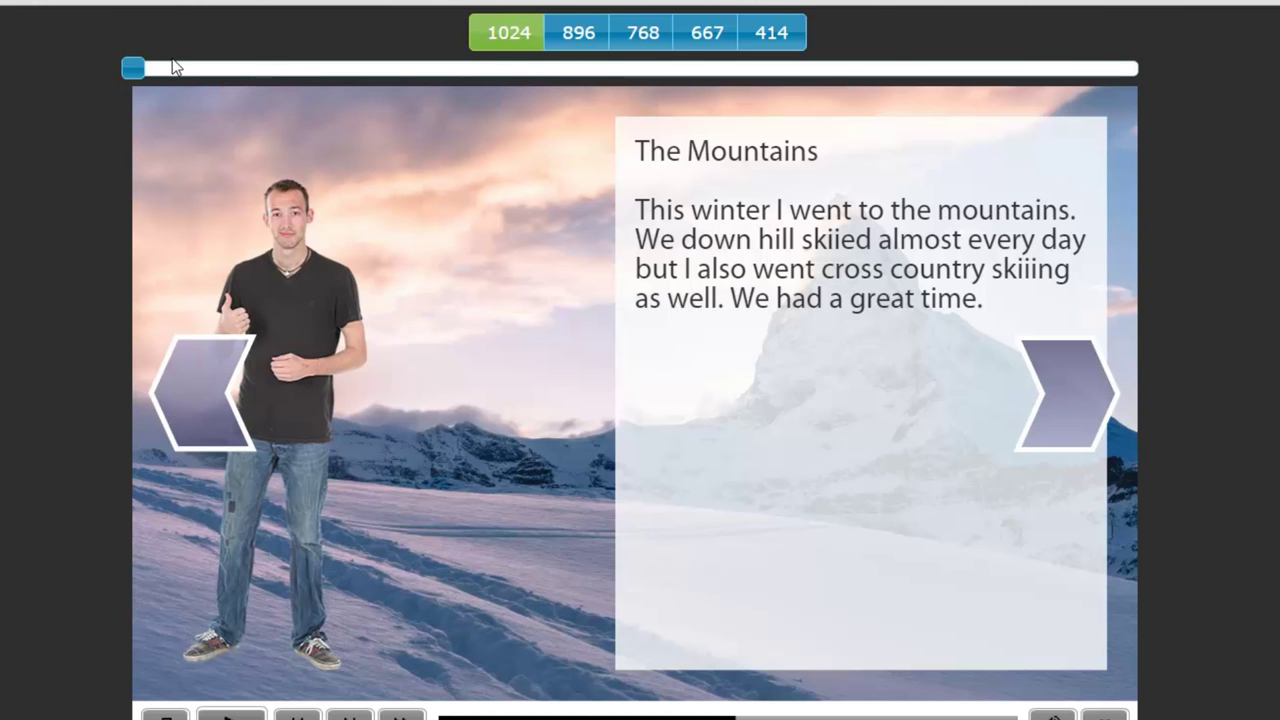
Check the Mountains state's responsive layout by resizing the preview from width 1024 through 667 to 414 and back to 1024.
left_click_drag(160, 75, 607, 68)
left_click_drag(651, 62, 677, 66)
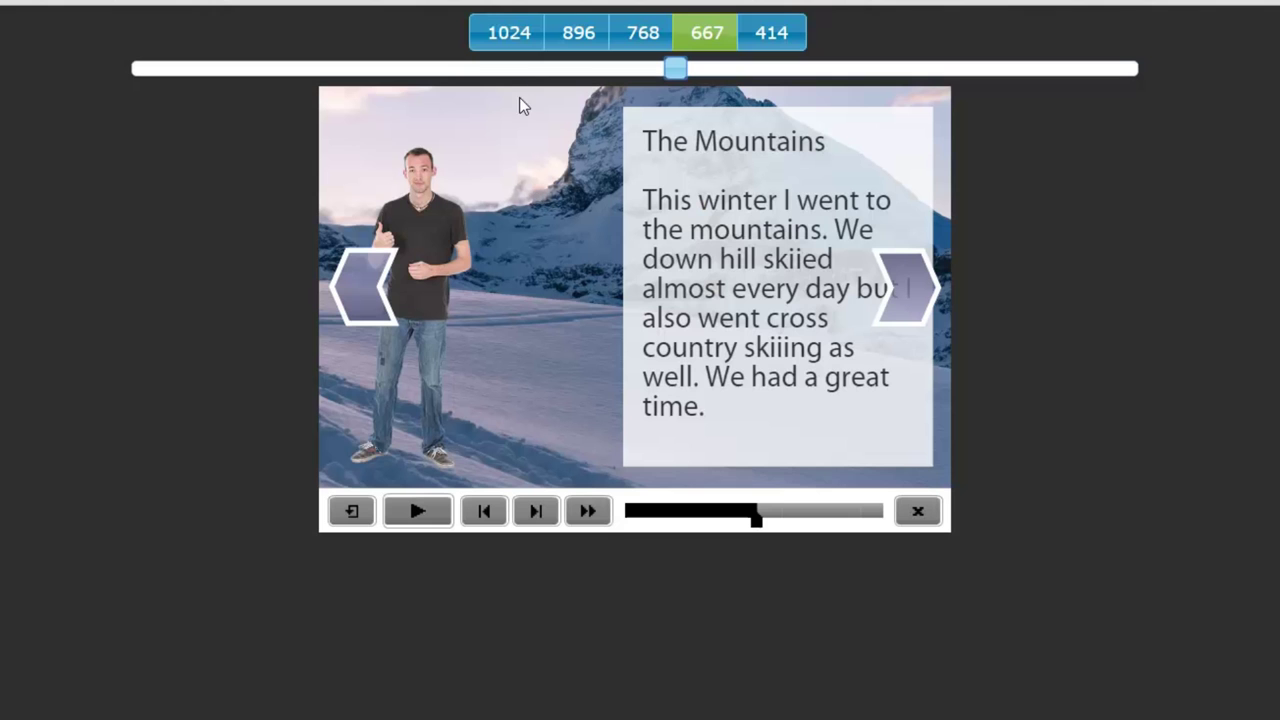
left_click_drag(677, 67, 1141, 91)
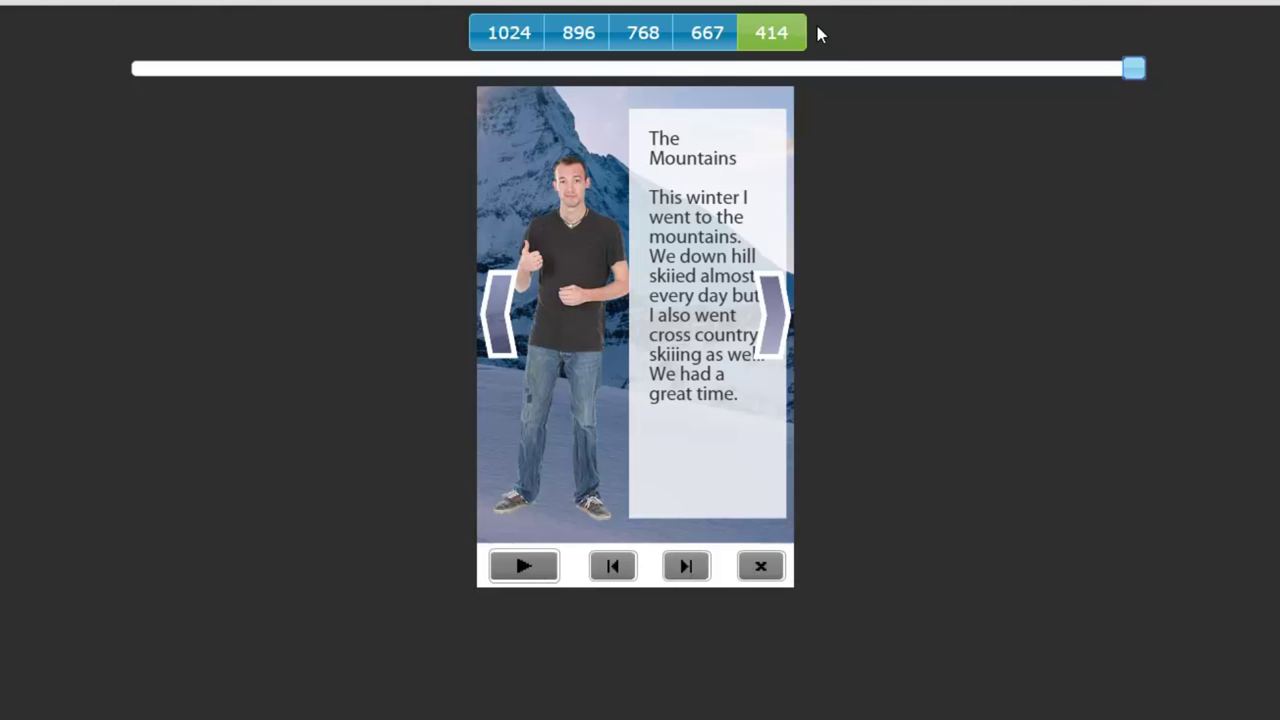
left_click_drag(1133, 70, 95, 60)
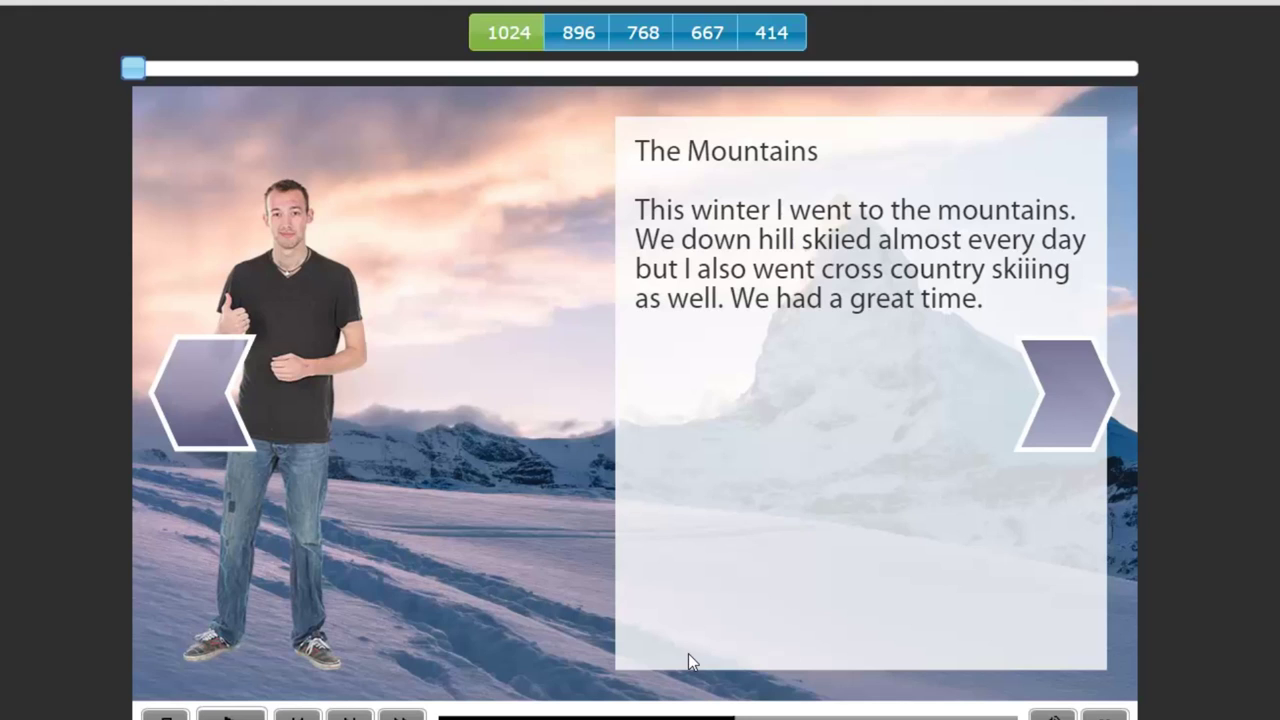
Advance through the Beach and Desert states, checking the Beach at widths 414 and 667 and the Desert at 667 and 1024.
left_click(1068, 397)
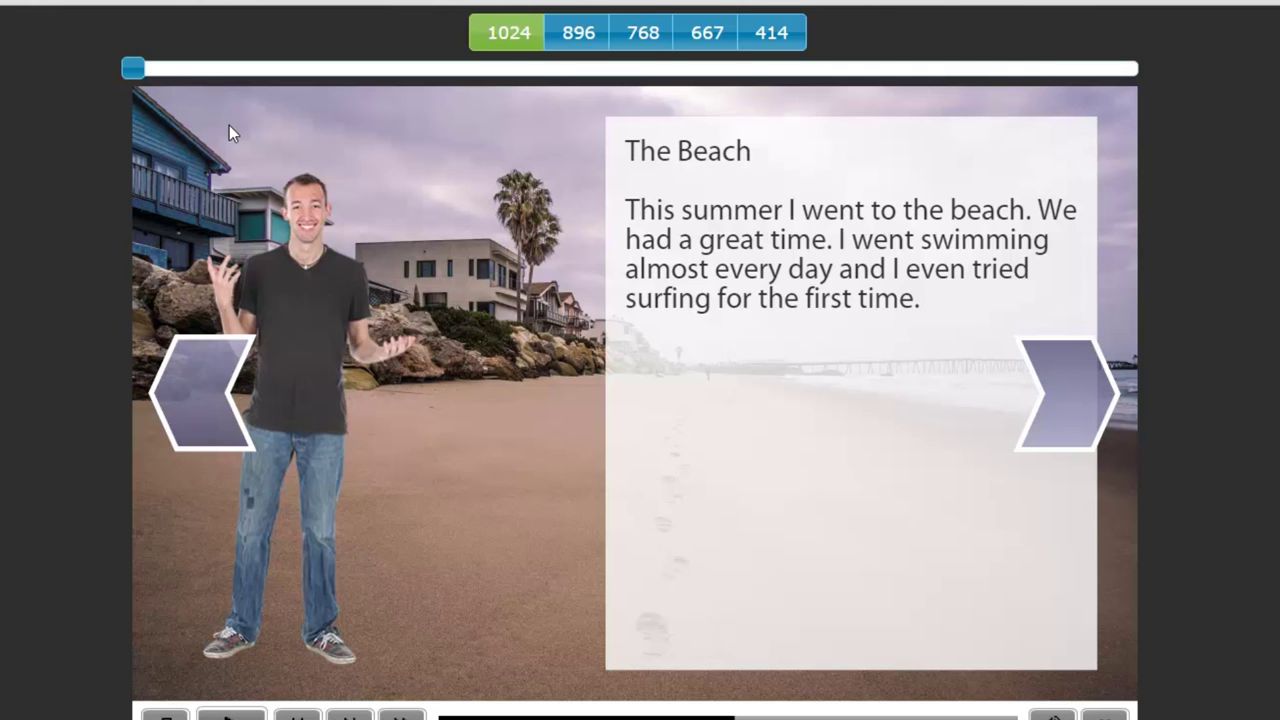
left_click_drag(132, 67, 1118, 72)
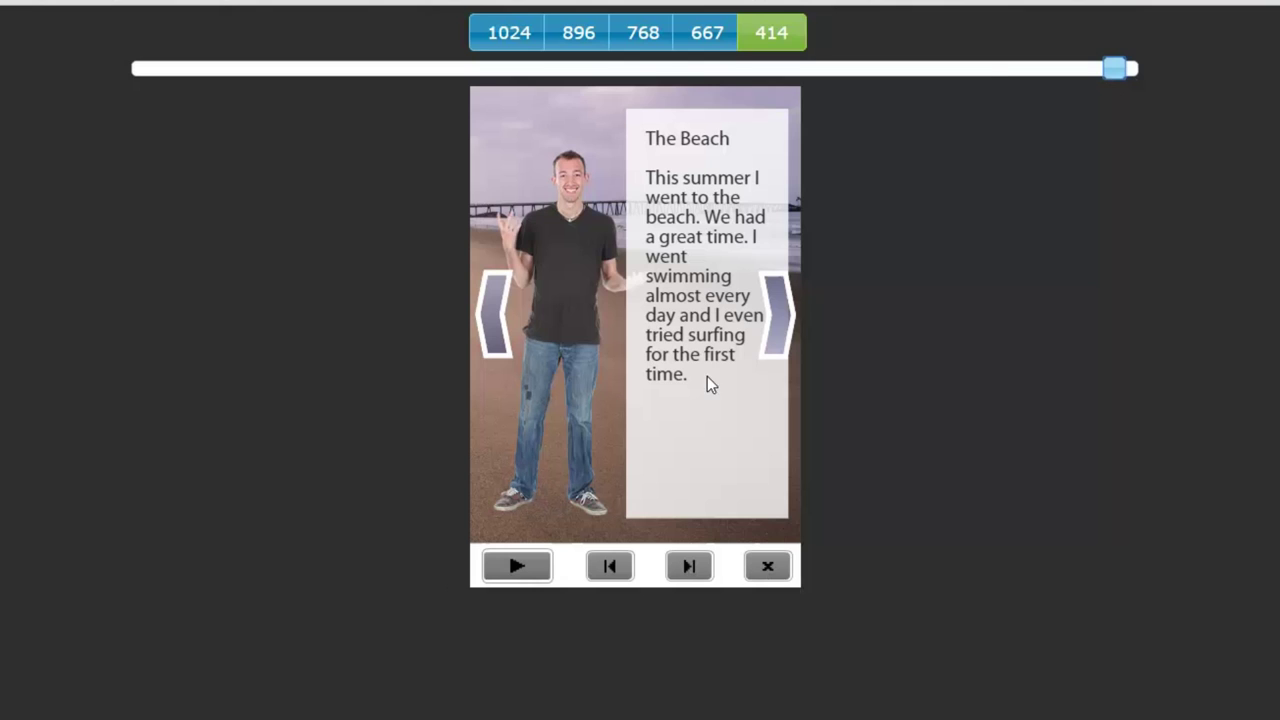
left_click(708, 33)
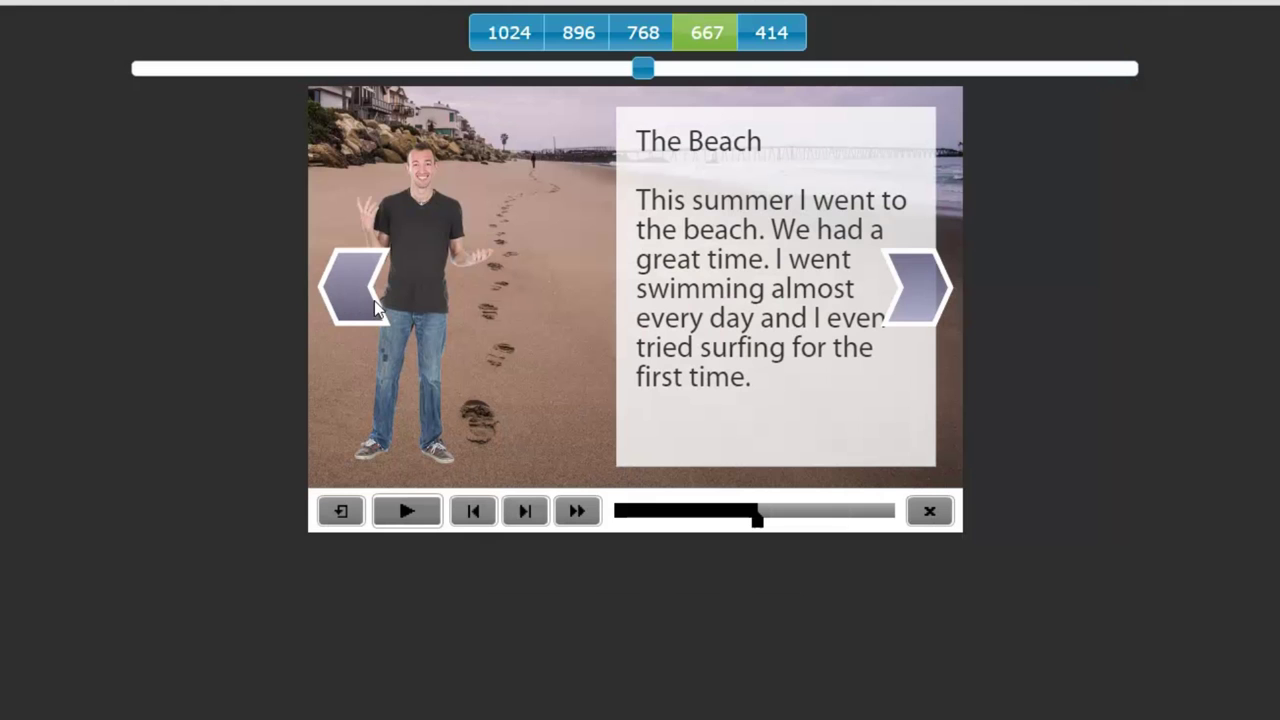
left_click(918, 282)
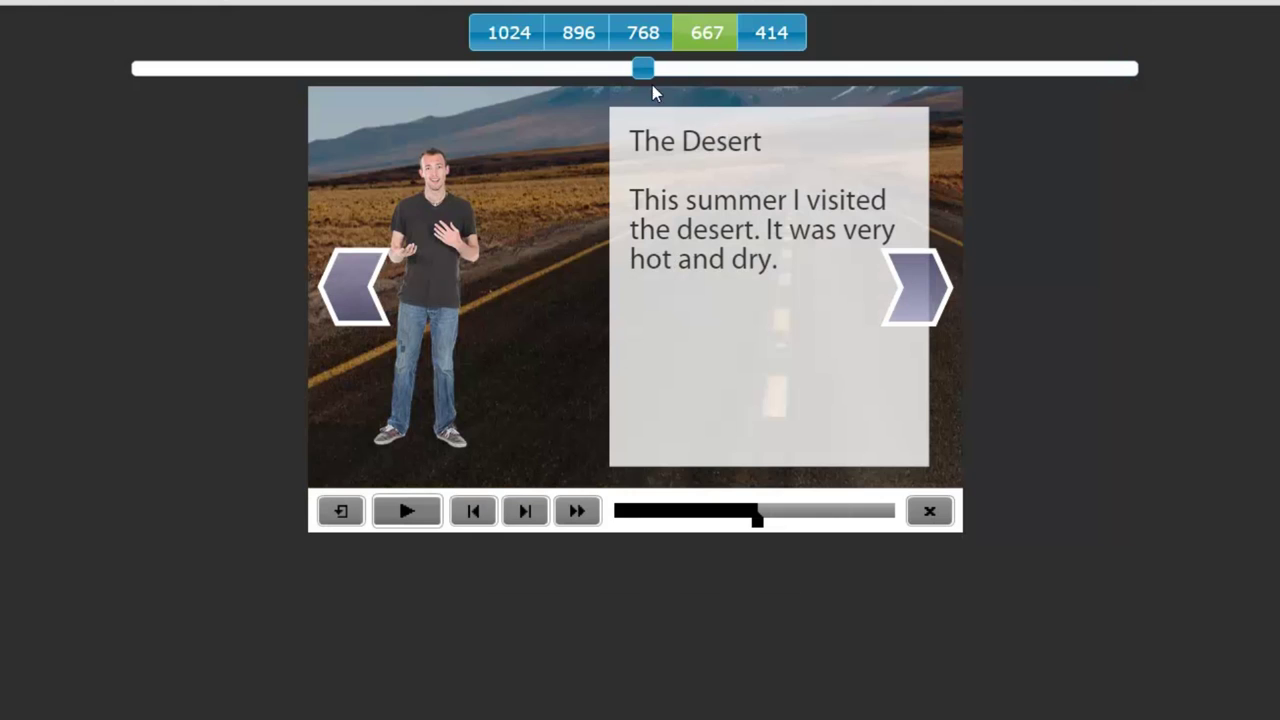
left_click_drag(646, 70, 120, 80)
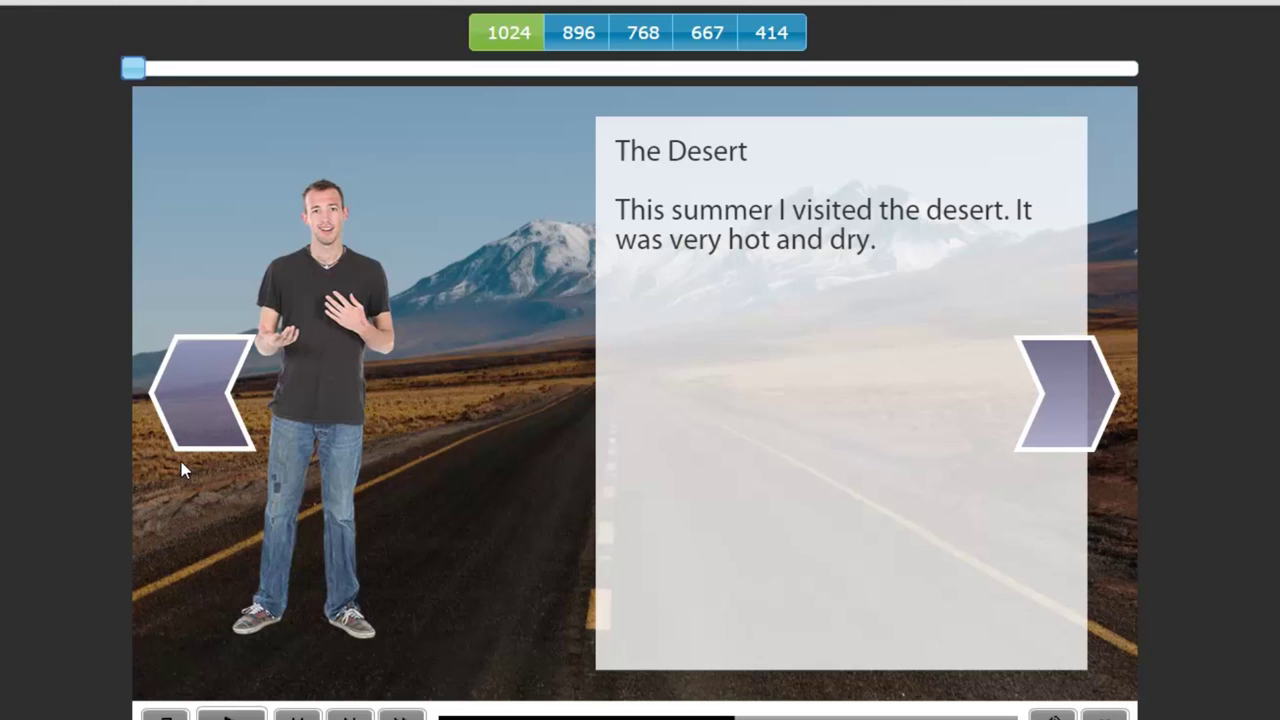
Test both navigation arrows at width 1024 by repeatedly going to the previous state and returning to the Desert state.
left_click(202, 421)
left_click(1100, 410)
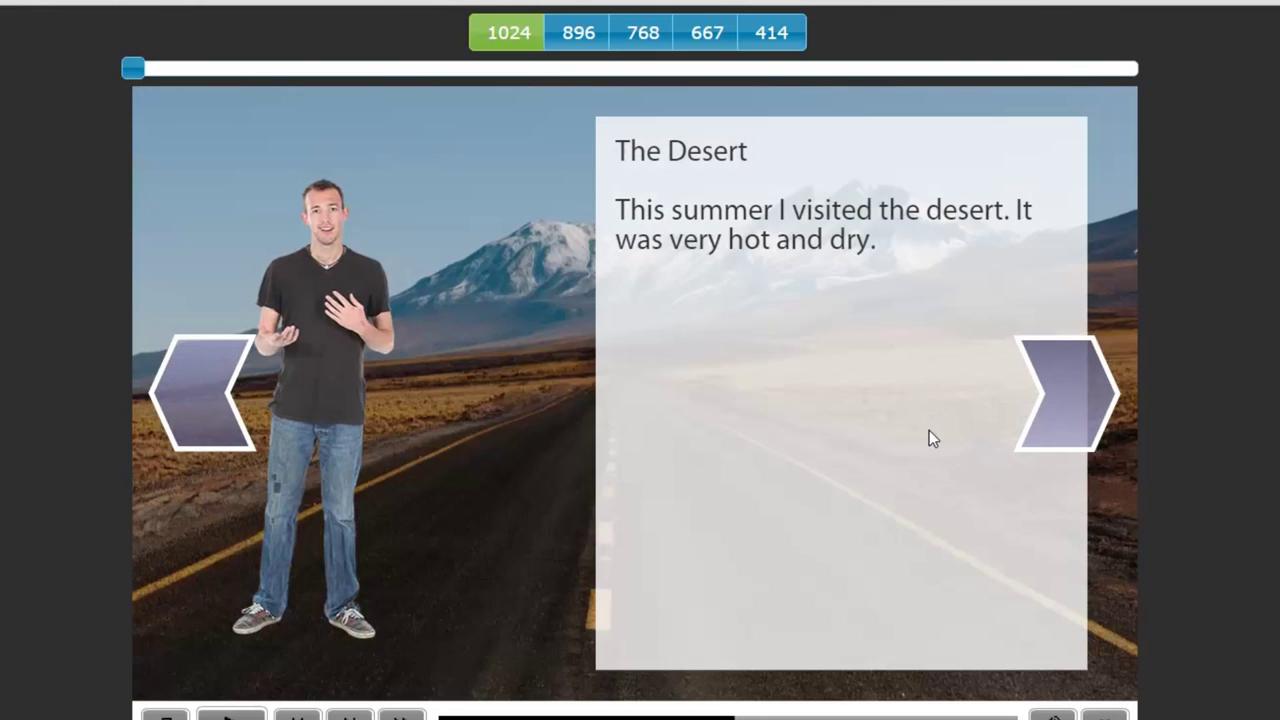
left_click(214, 422)
left_click(1070, 380)
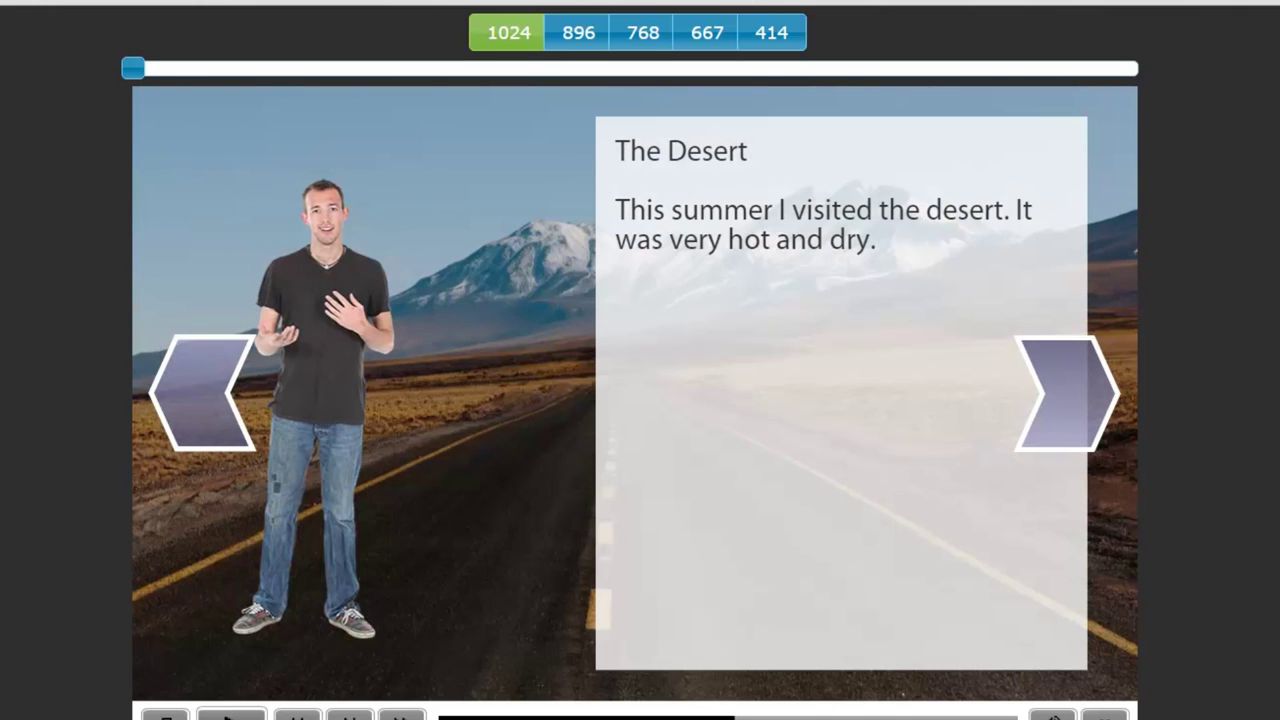